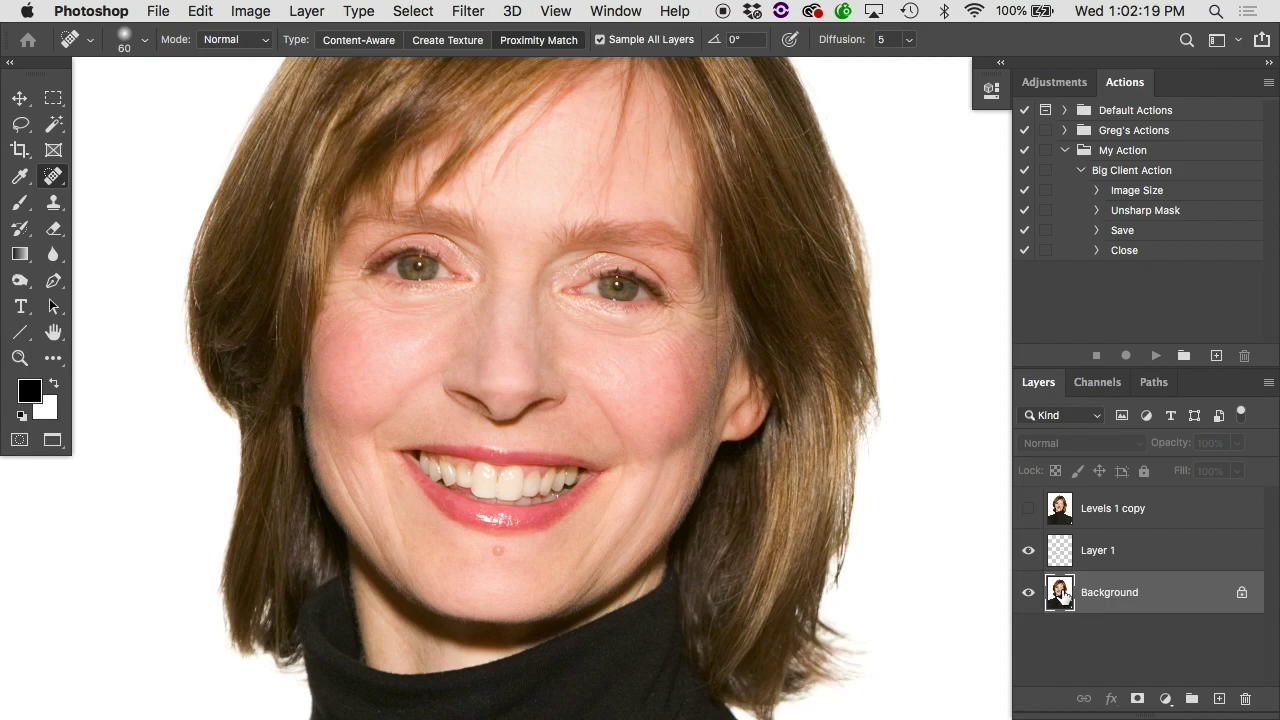
Step: Rename Layer 1 as Retouching and duplicate the Background layer
click(1145, 549)
double_click(1112, 548)
text(R)
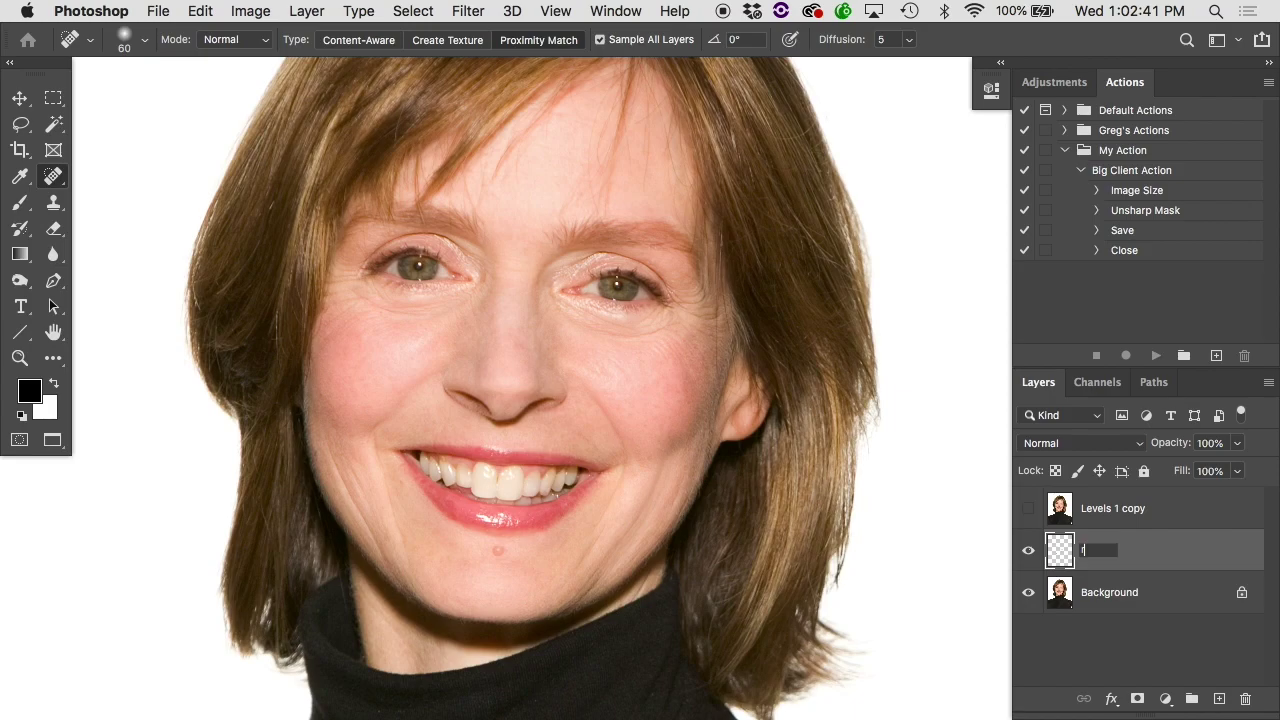
text(etouching)
key(Return)
click(1122, 598)
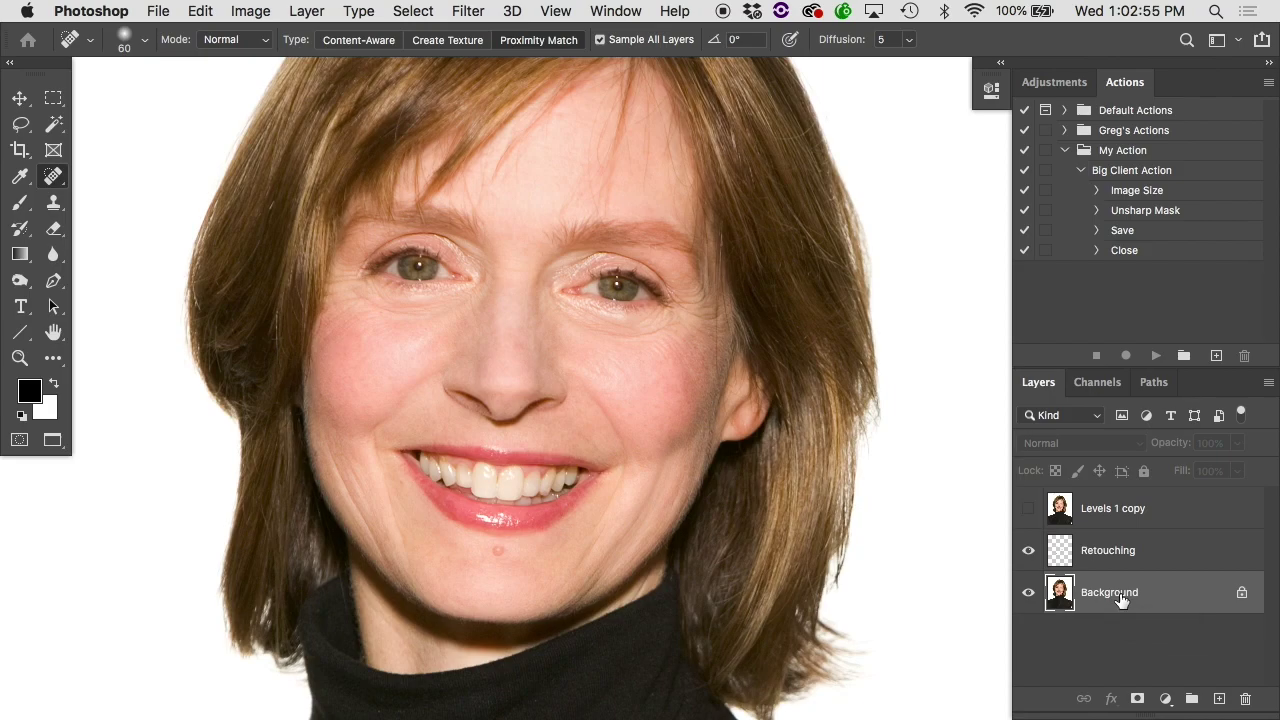
key(super+j)
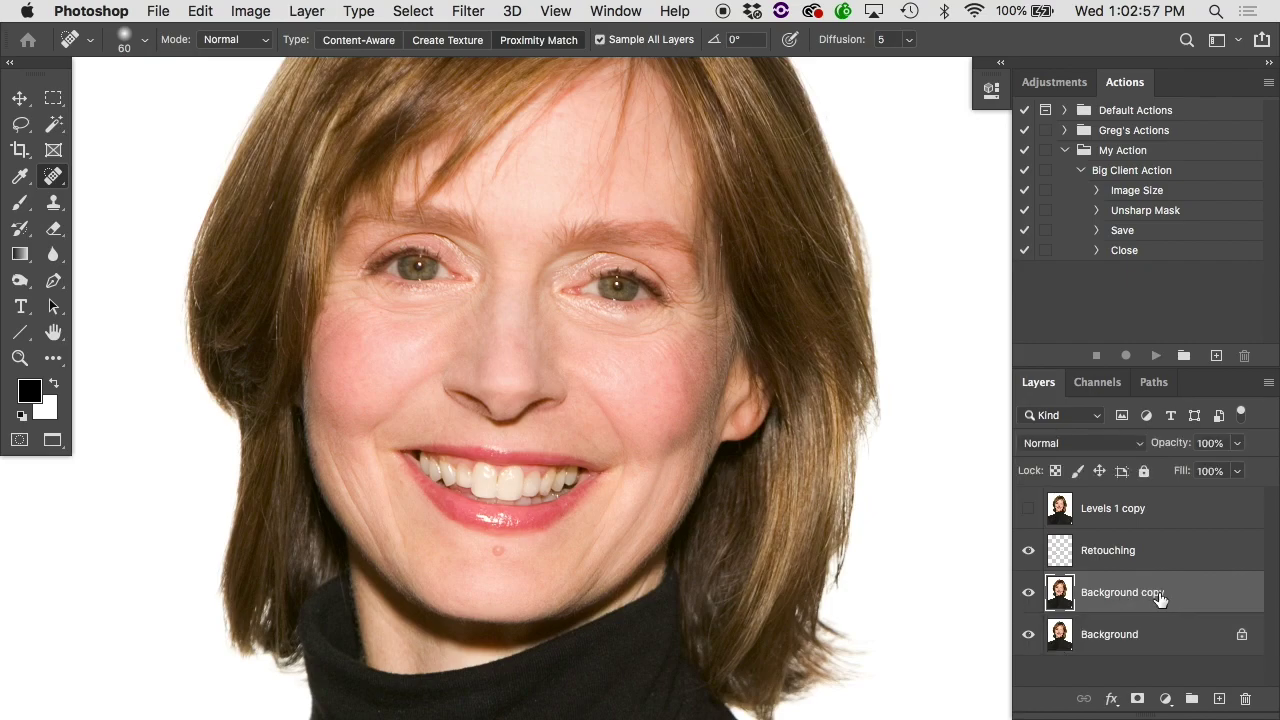
Step: Compare the portrait with the Retouching and Background copy layers hidden and shown, and view the Retouching layer alone
click(1030, 551)
click(1030, 551)
click(1030, 551)
alt+click(1030, 551)
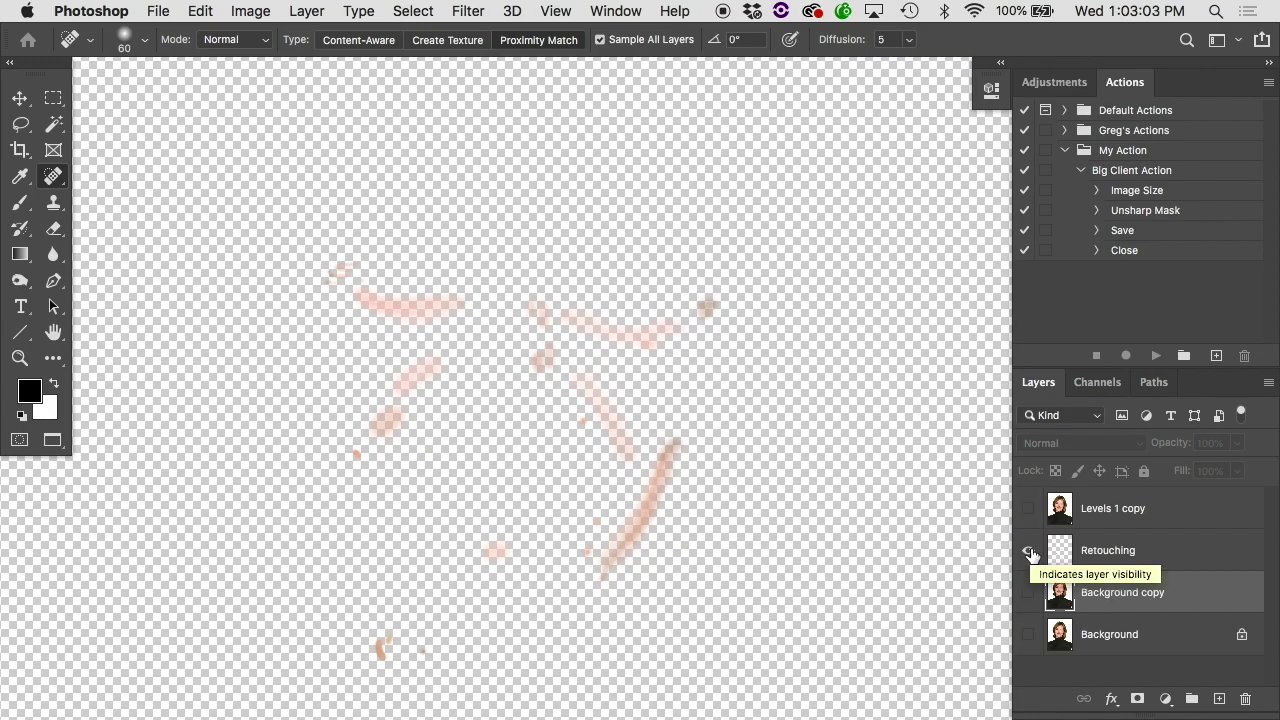
alt+click(1030, 551)
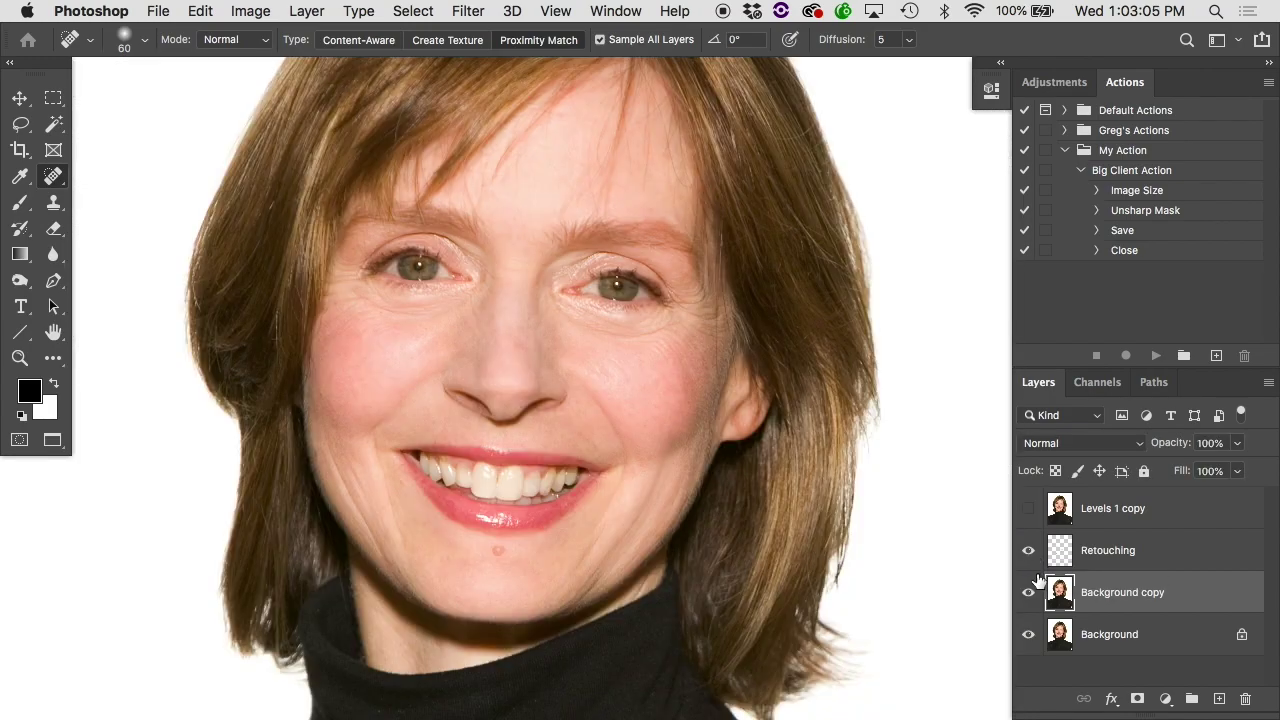
click(1029, 596)
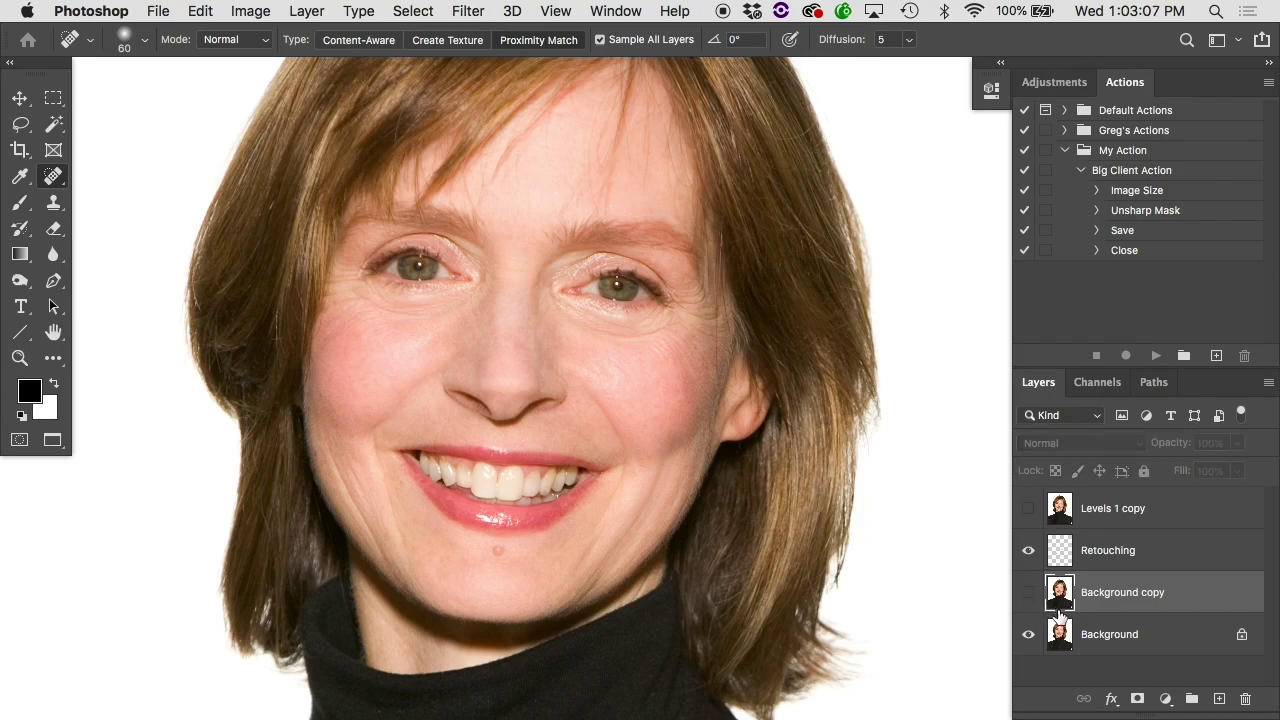
click(1029, 551)
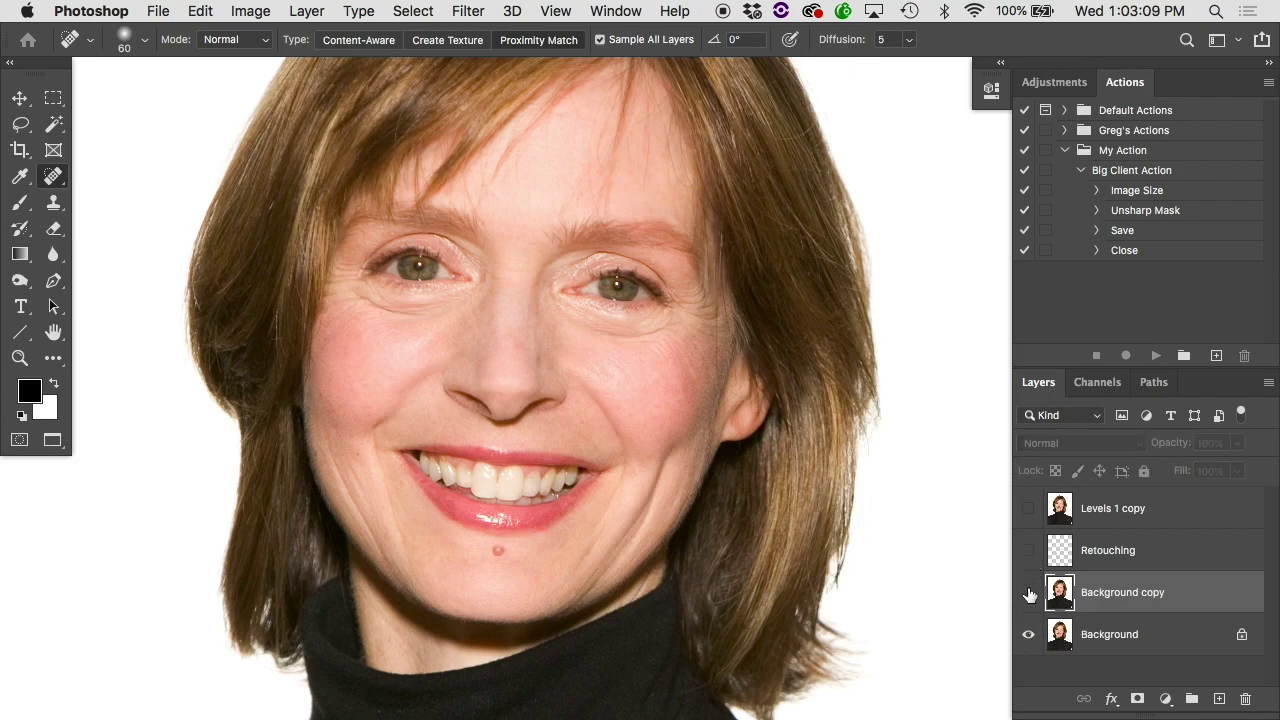
click(1029, 593)
click(1029, 551)
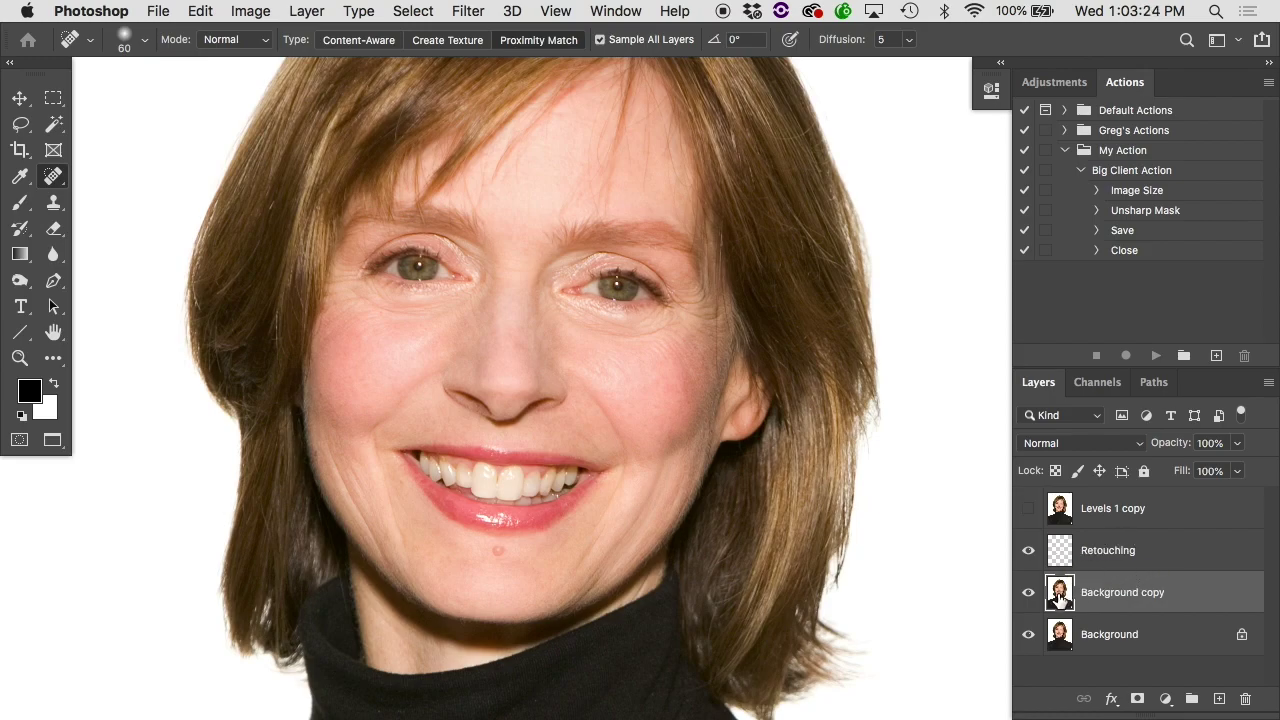
Step: Open the Liquify filter on the Background copy layer
click(485, 8)
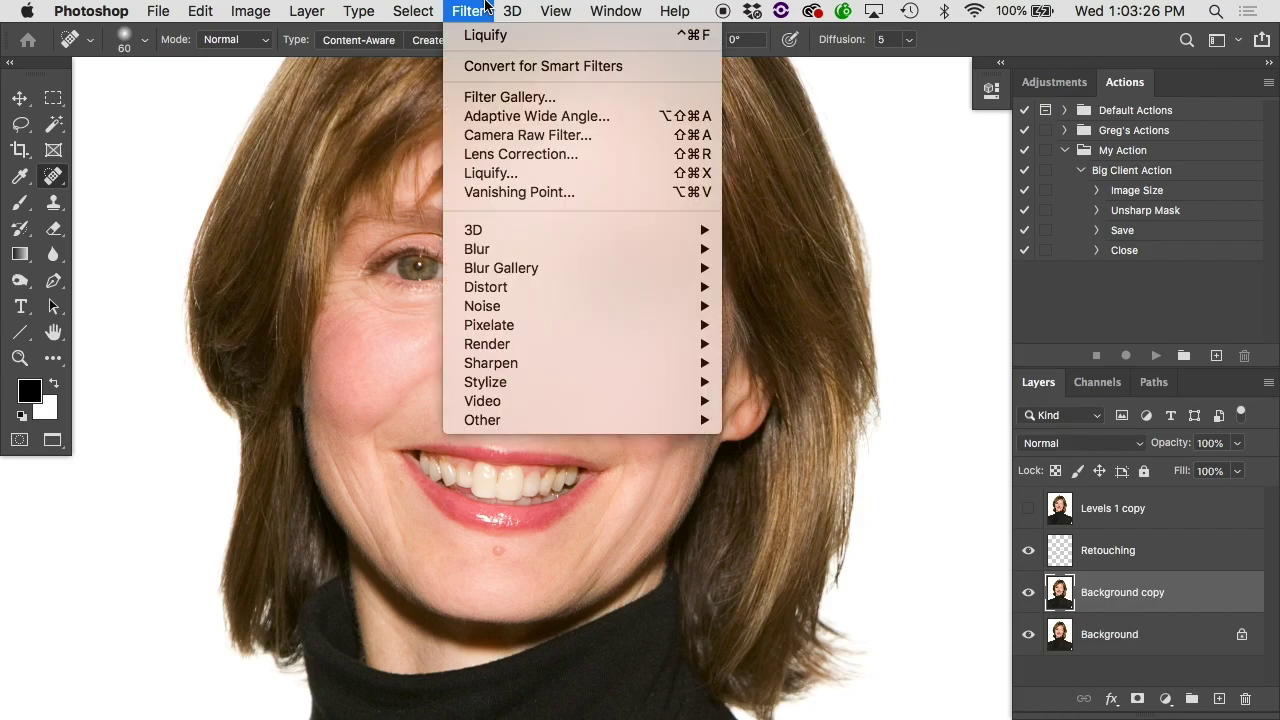
click(478, 173)
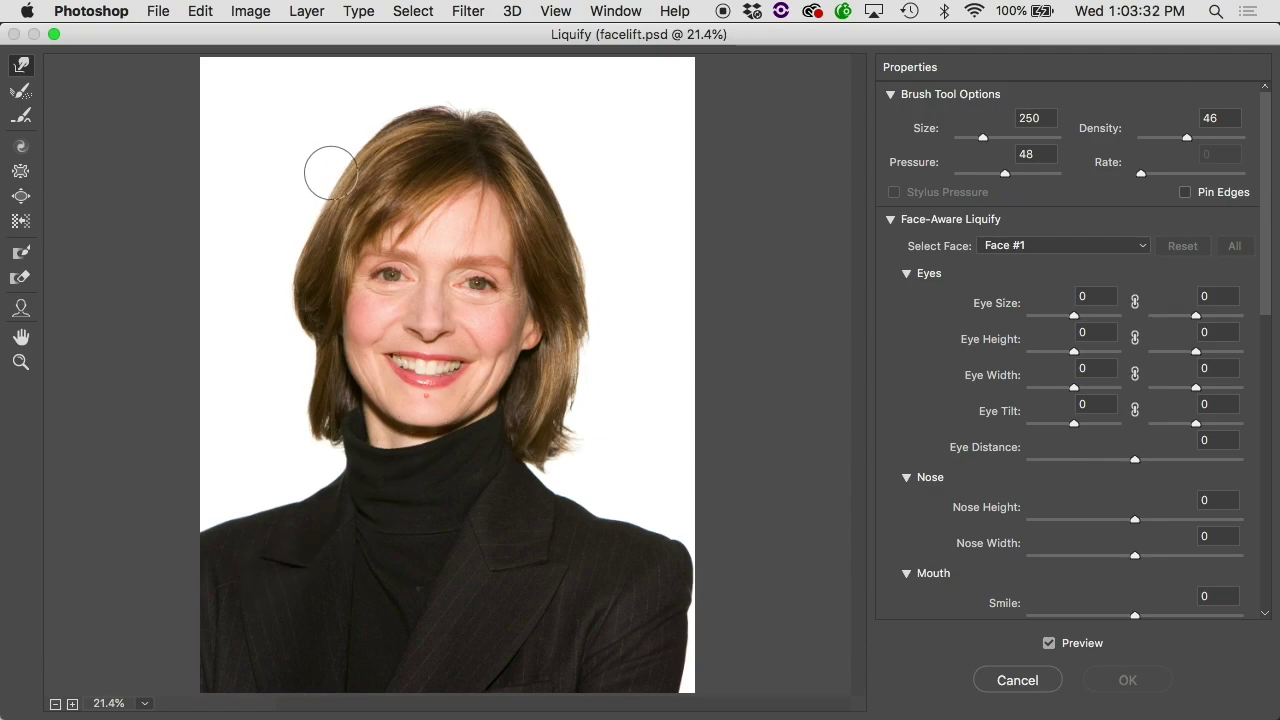
Step: Try Forward Warp strokes on the hair's outer edge above the forehead, and reposition the Liquify window
mouse_move(331, 173)
mouse_down()
mouse_move(370, 172)
mouse_move(345, 215)
mouse_move(309, 214)
mouse_move(333, 220)
mouse_up()
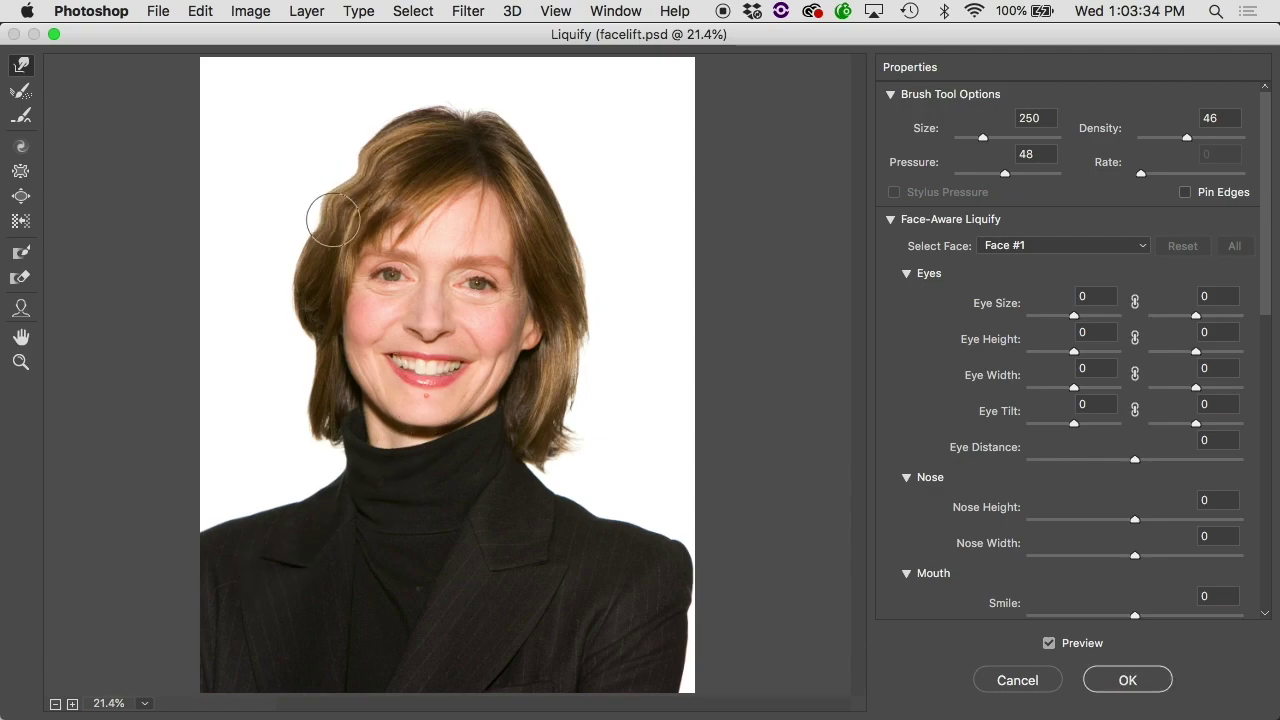
double_click(302, 36)
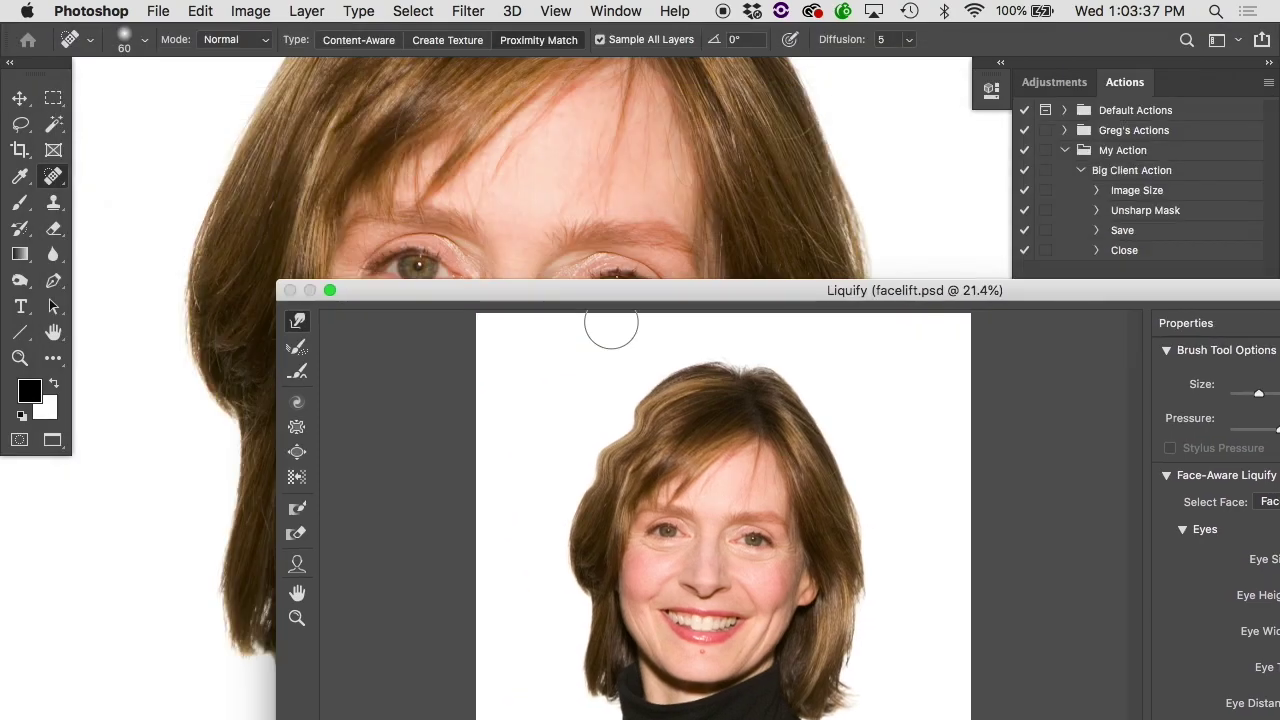
drag(575, 291, 844, 488)
double_click(844, 488)
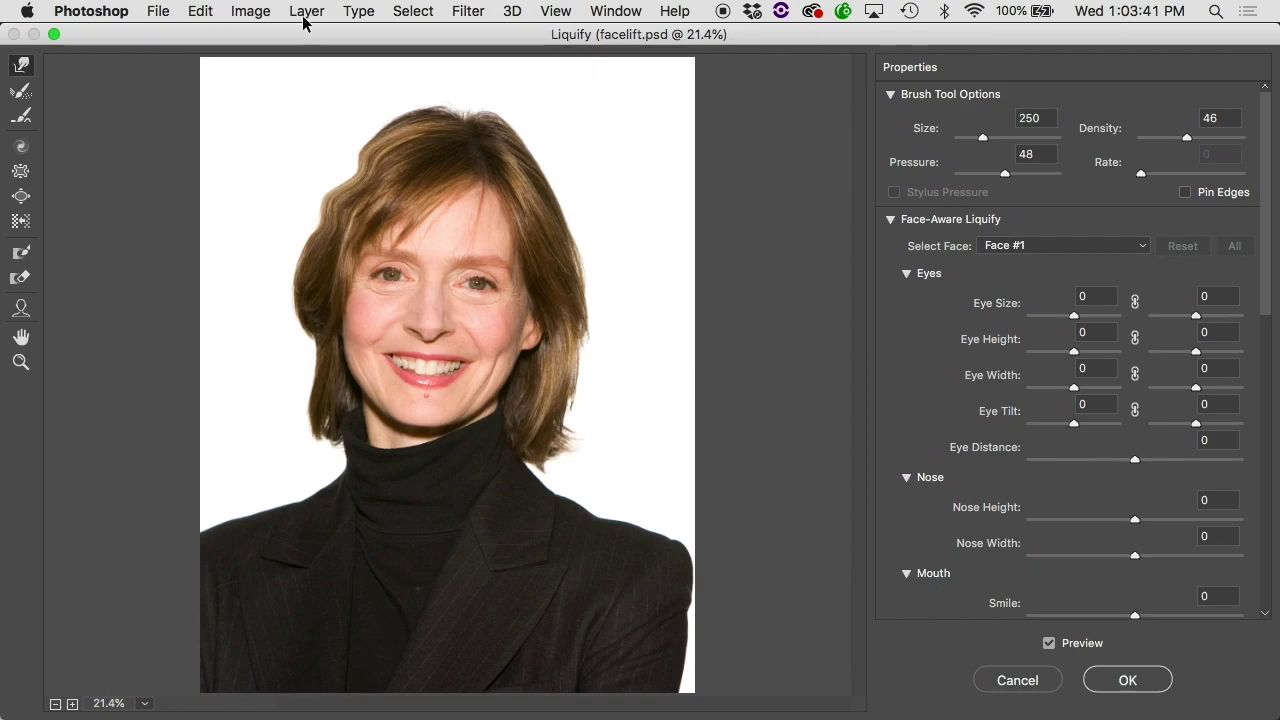
click(118, 14)
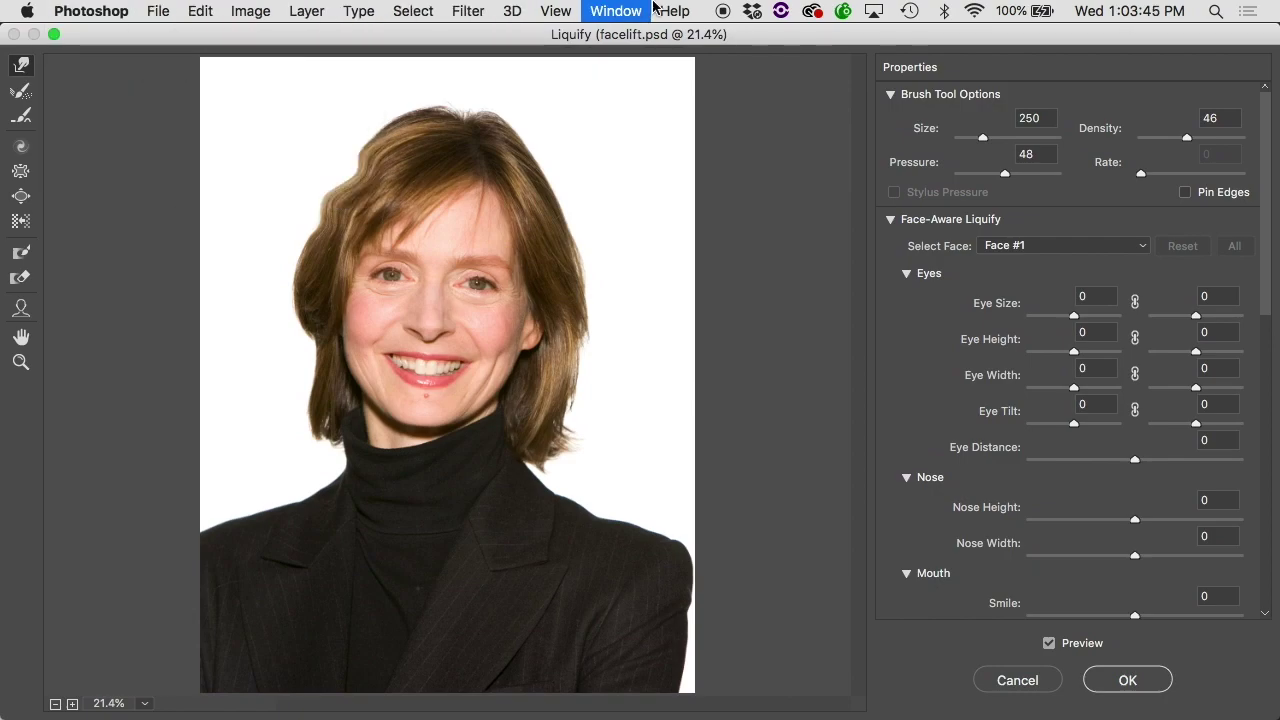
click(506, 34)
mouse_move(506, 34)
mouse_down()
mouse_move(516, 80)
mouse_move(520, 47)
mouse_move(543, 35)
mouse_up()
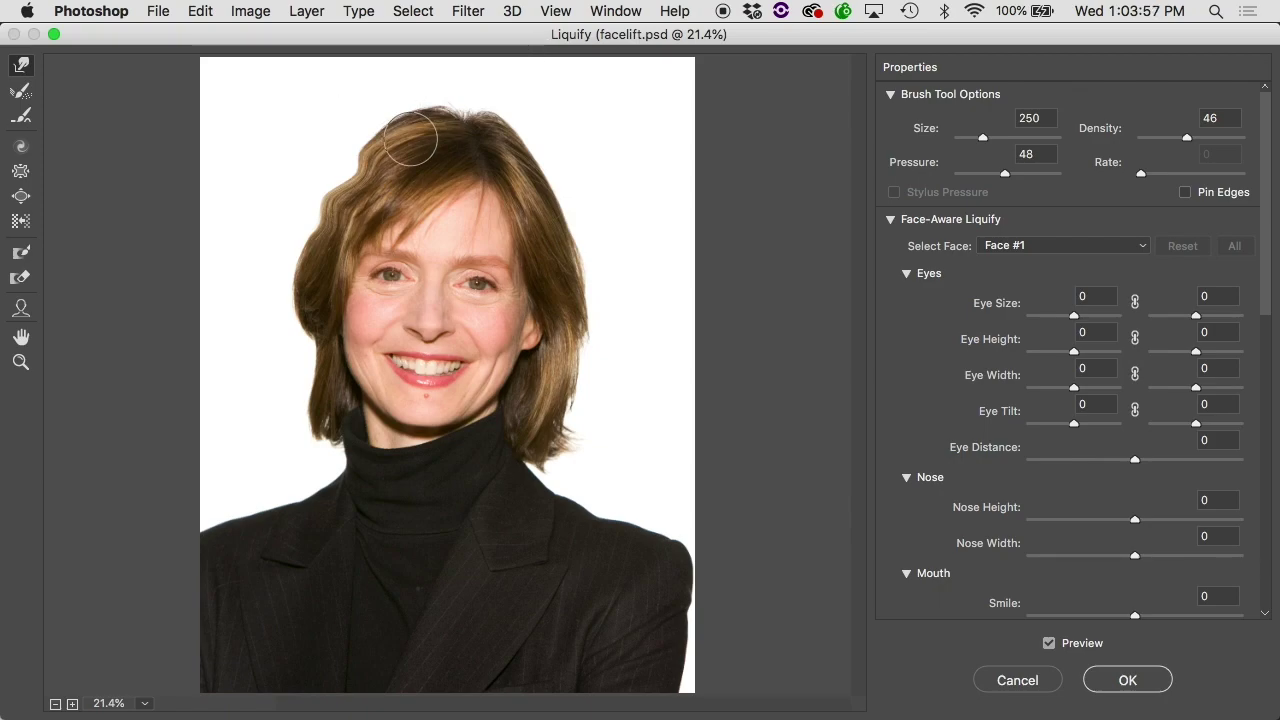
mouse_move(410, 140)
mouse_down()
mouse_move(359, 152)
mouse_move(350, 138)
mouse_move(381, 165)
mouse_up()
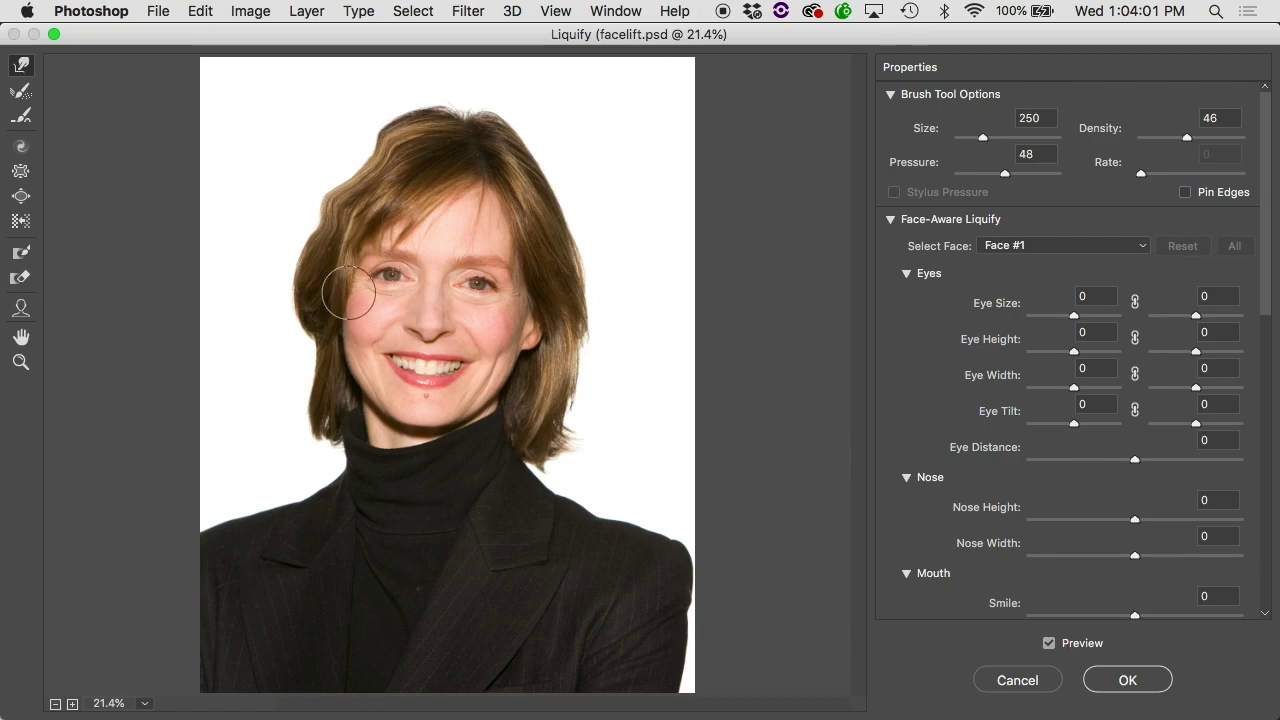
mouse_move(286, 43)
mouse_down()
mouse_move(602, 585)
mouse_move(265, 84)
mouse_move(255, 32)
mouse_up()
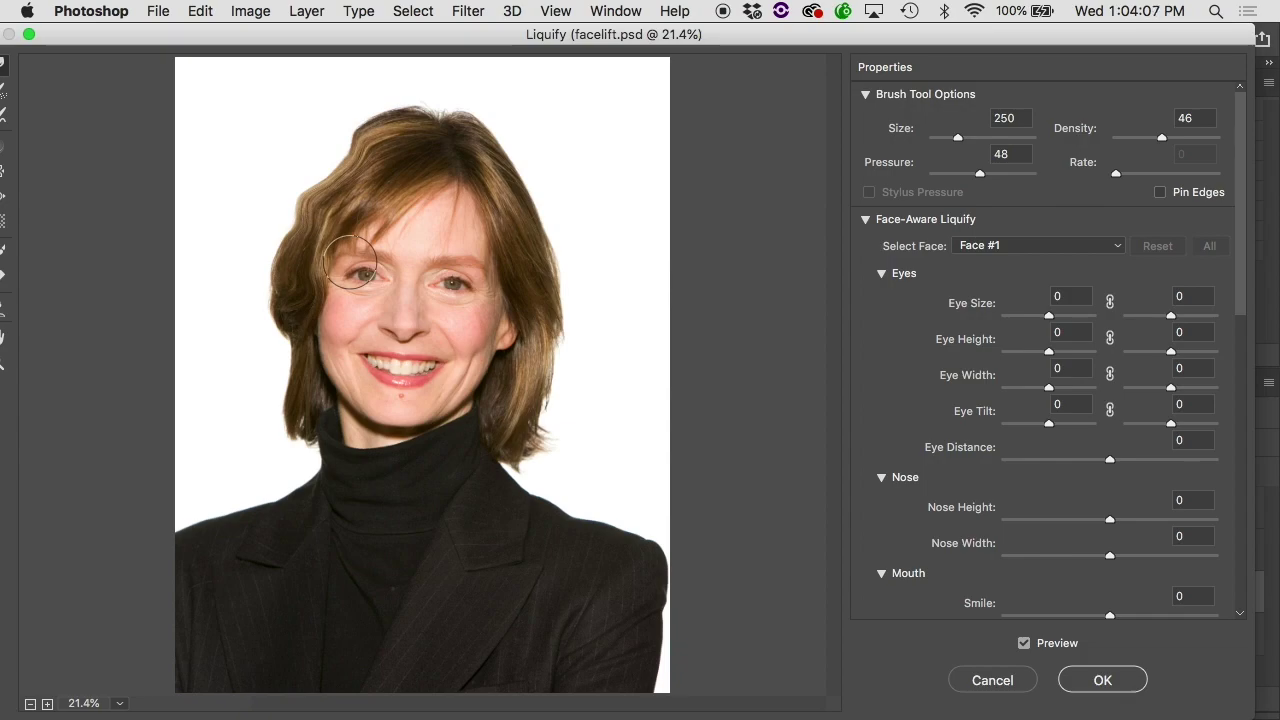
Step: Show the distortion mesh over the portrait in Liquify
scroll(1098, 418, down, 10)
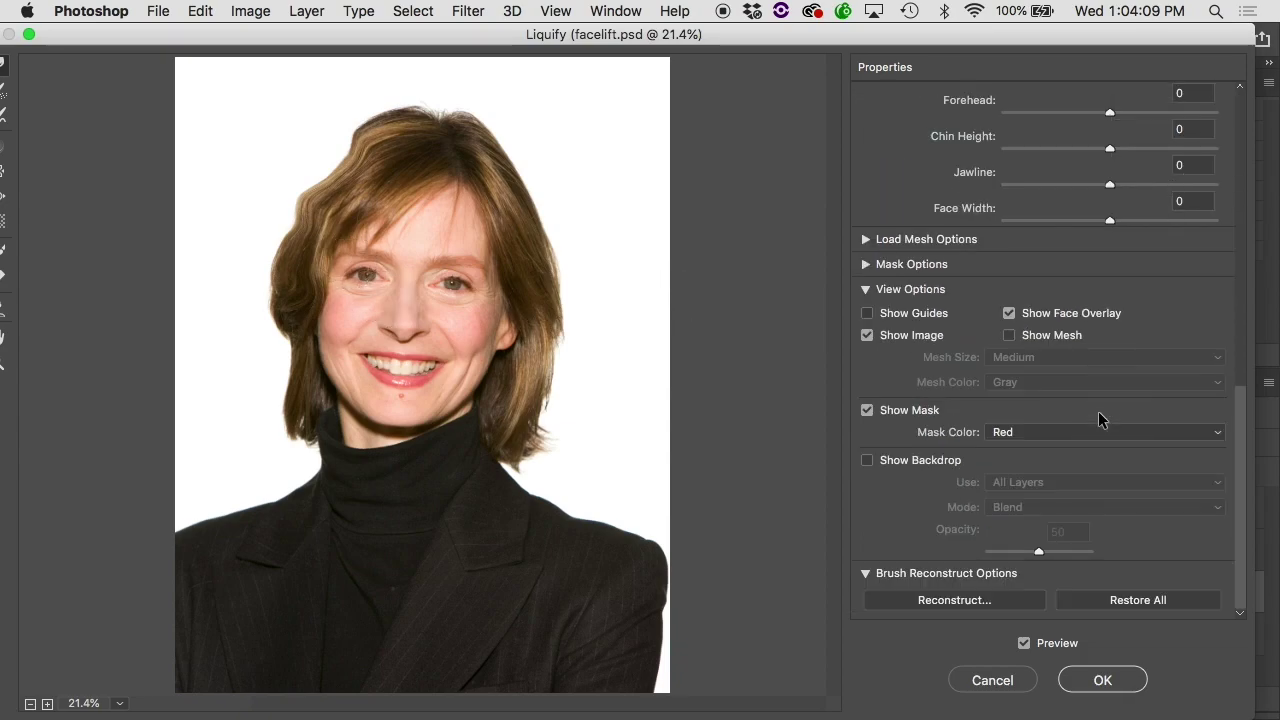
click(1009, 335)
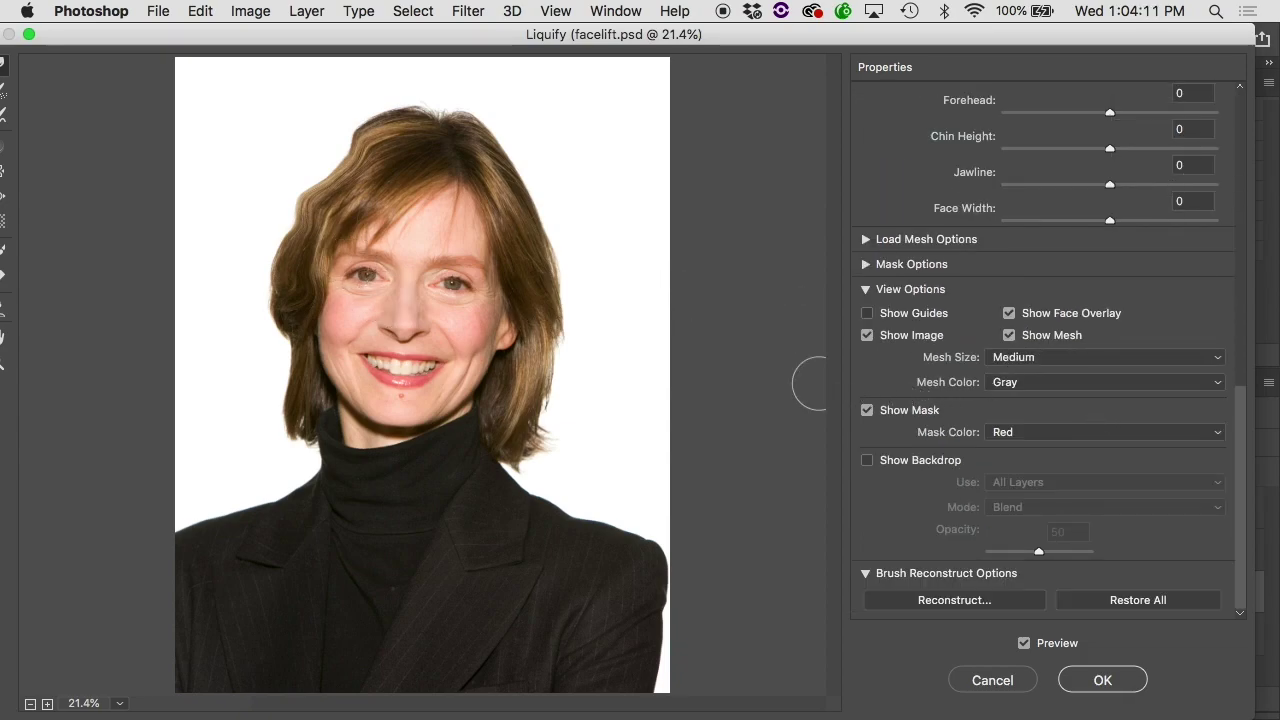
super+click(611, 351)
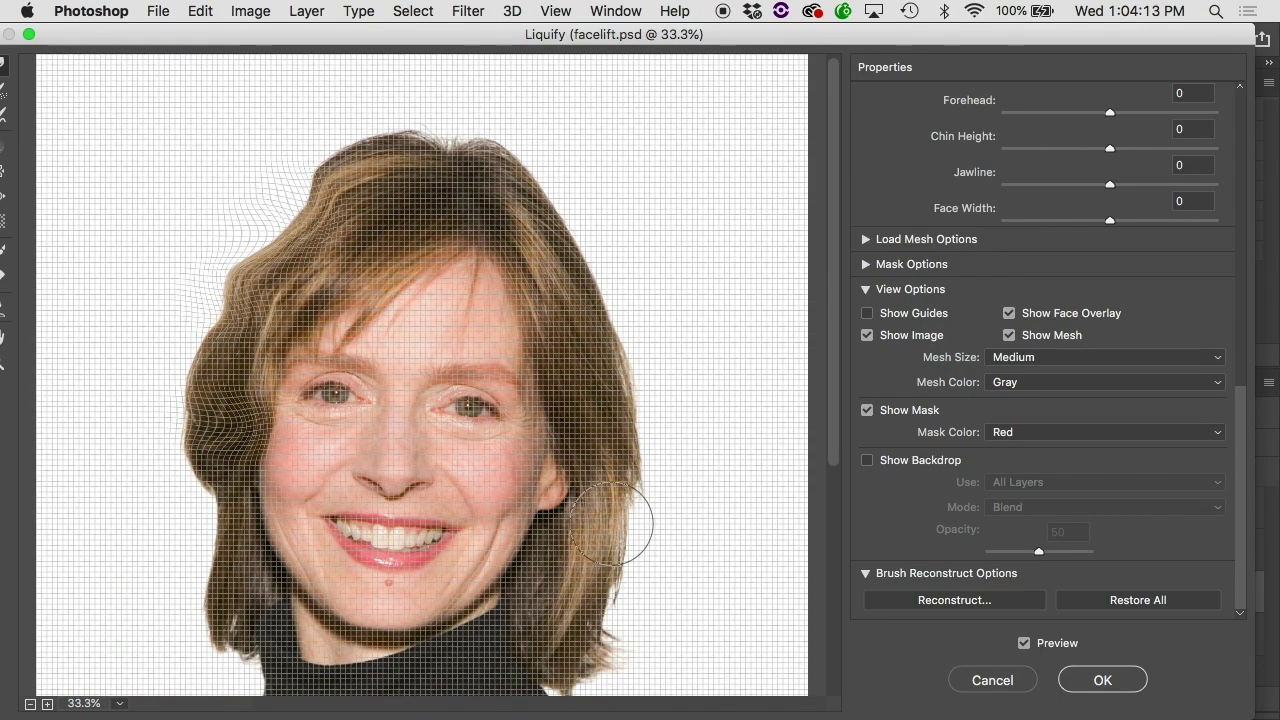
super+click(611, 351)
Step: Try a Forward Warp stroke from the hairline across the forehead, and restore all Liquify distortions
mouse_move(620, 290)
mouse_down()
mouse_move(514, 243)
mouse_move(492, 300)
mouse_move(502, 251)
mouse_up()
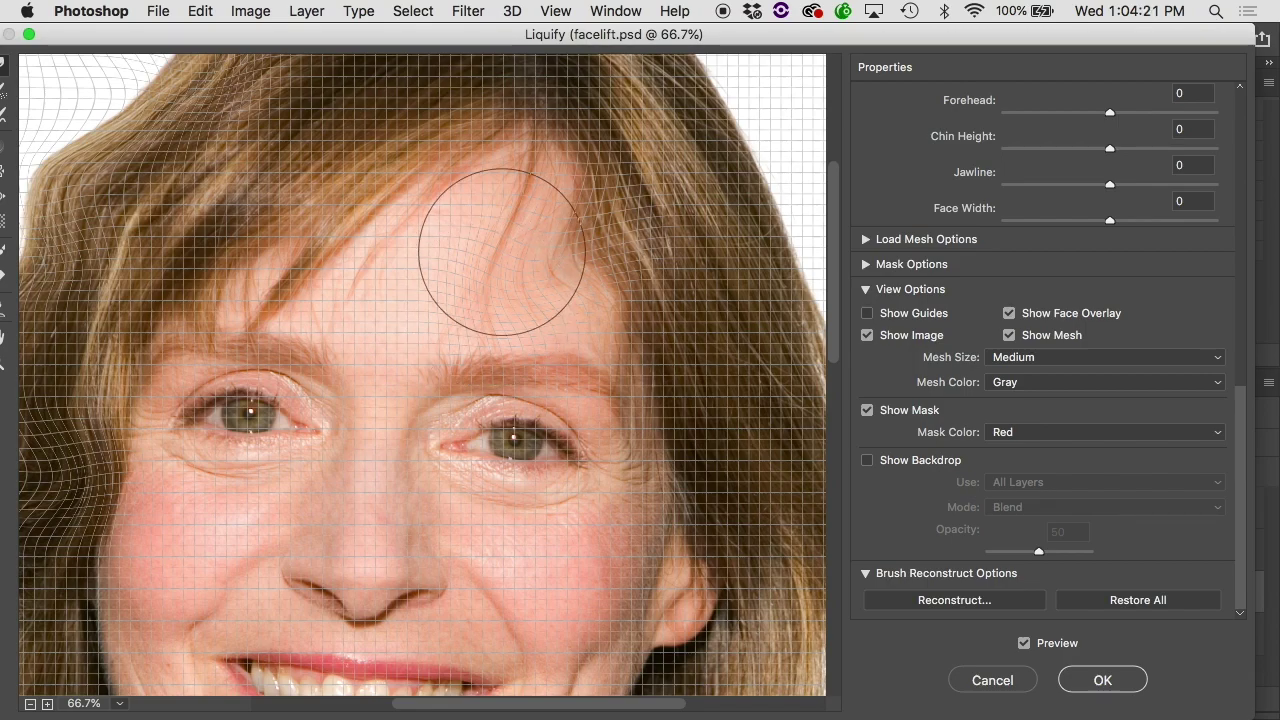
scroll(502, 251, left, 6)
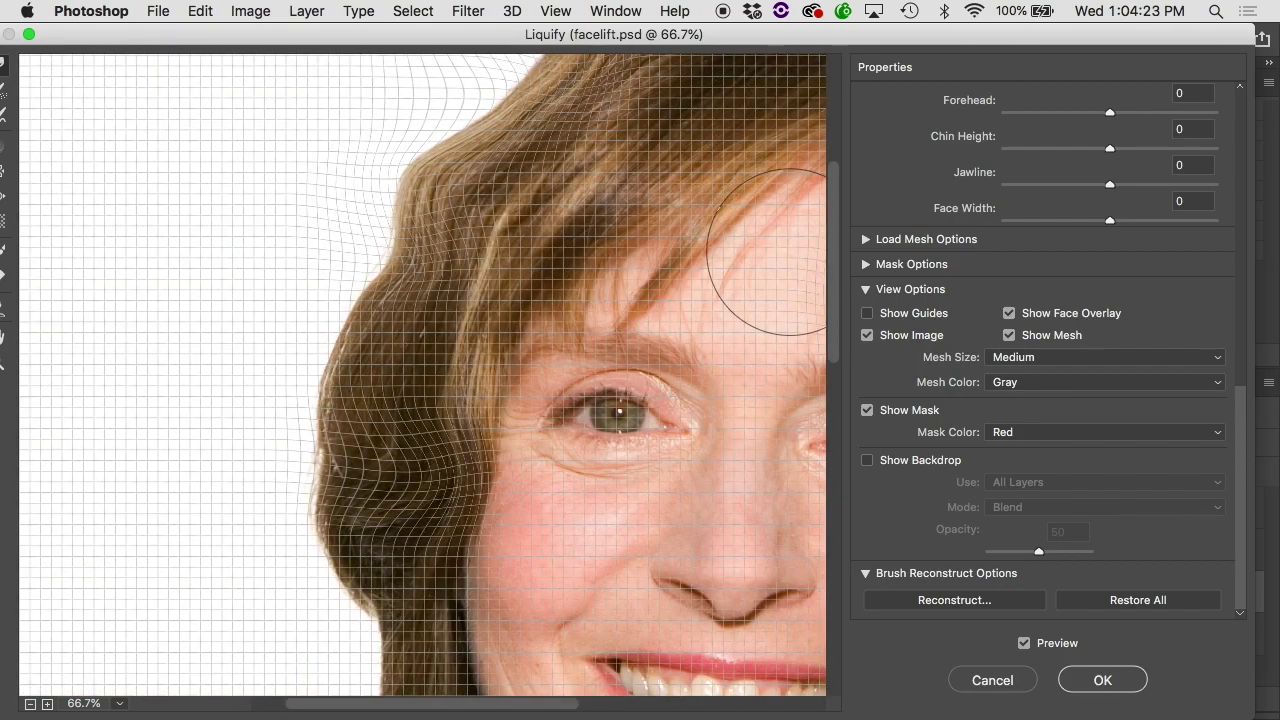
click(1175, 606)
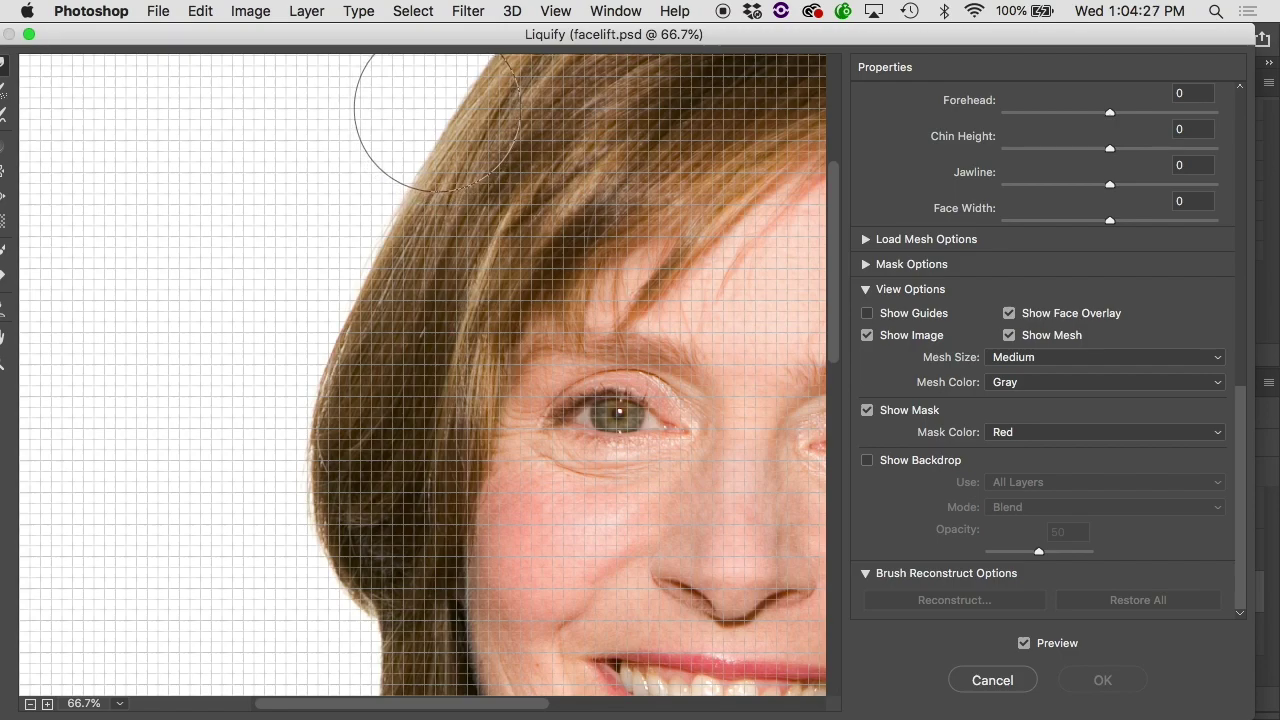
Step: Try several Forward Warp strokes along the hair's outer edge, checking them with the mesh hidden and shown, and restore all distortions
mouse_move(418, 62)
mouse_down()
mouse_move(435, 55)
mouse_move(468, 130)
mouse_up()
mouse_move(466, 195)
mouse_down()
mouse_move(406, 201)
mouse_move(377, 257)
mouse_move(420, 276)
mouse_move(385, 246)
mouse_move(437, 264)
mouse_move(351, 251)
mouse_move(428, 250)
mouse_move(339, 235)
mouse_move(427, 254)
mouse_move(374, 242)
mouse_up()
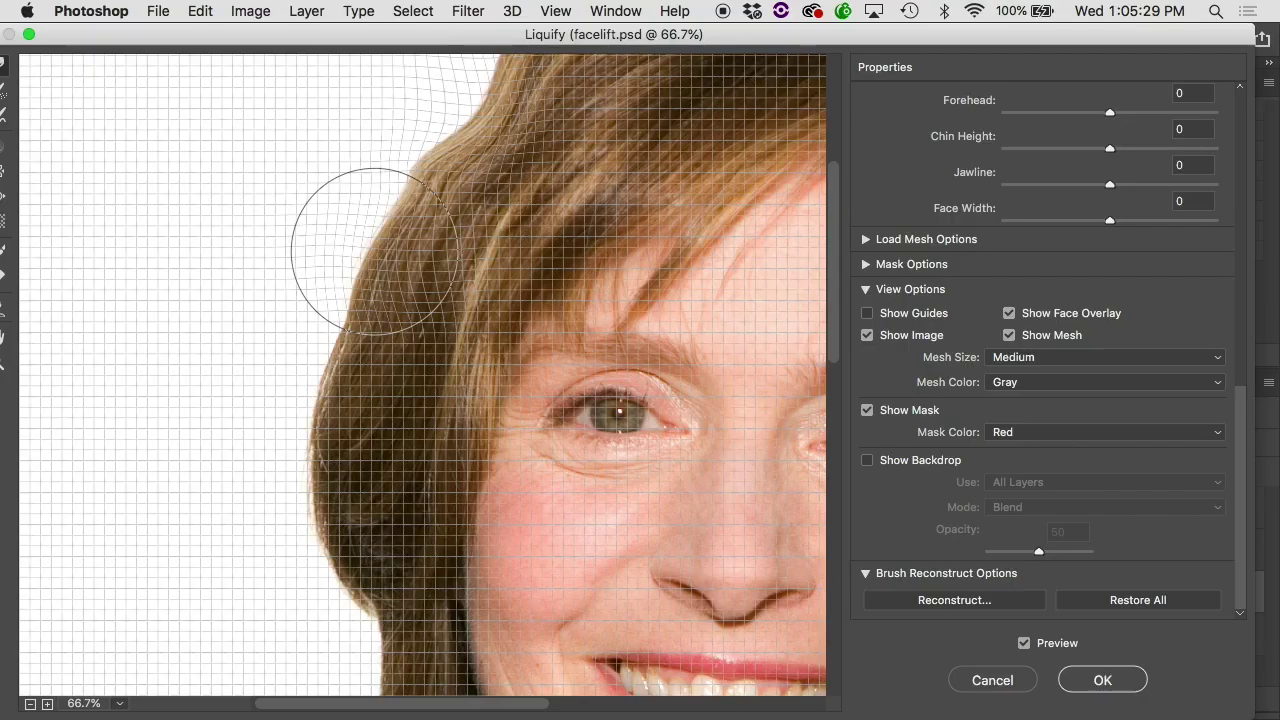
mouse_move(371, 229)
mouse_down()
mouse_move(316, 308)
mouse_move(382, 311)
mouse_move(349, 311)
mouse_move(417, 337)
mouse_move(303, 330)
mouse_move(348, 344)
mouse_move(292, 344)
mouse_move(343, 345)
mouse_up()
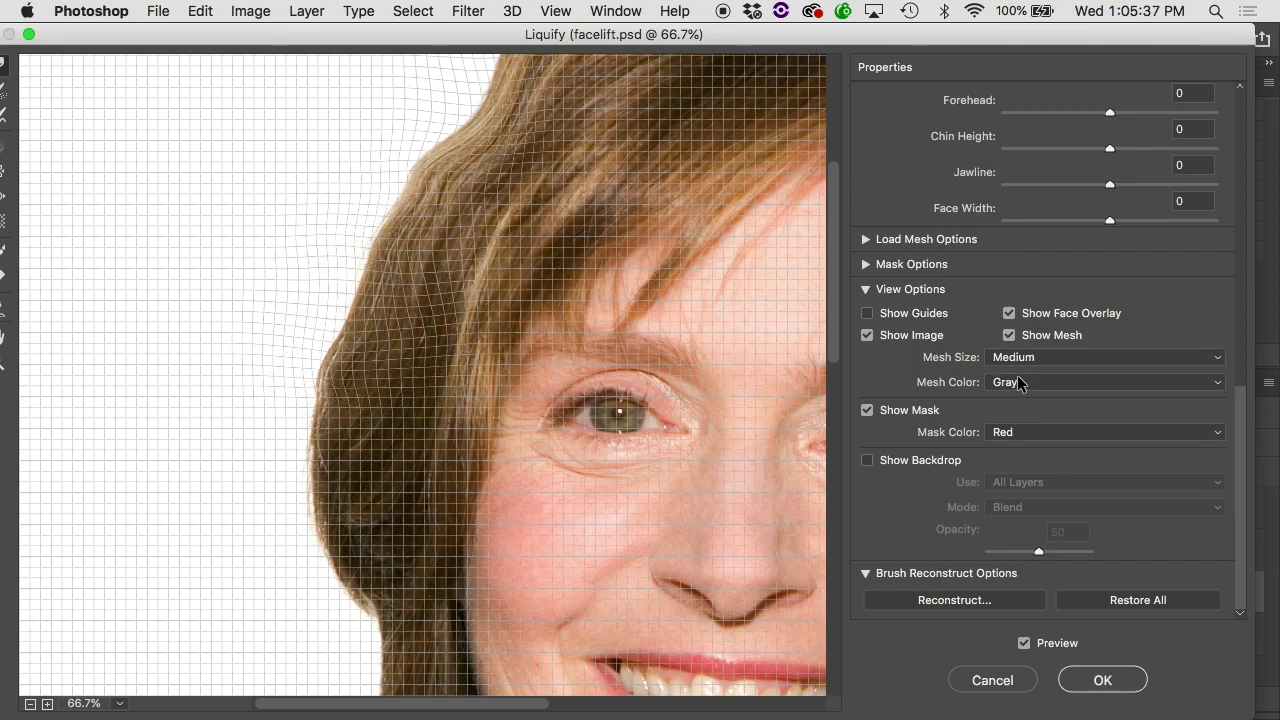
click(1009, 335)
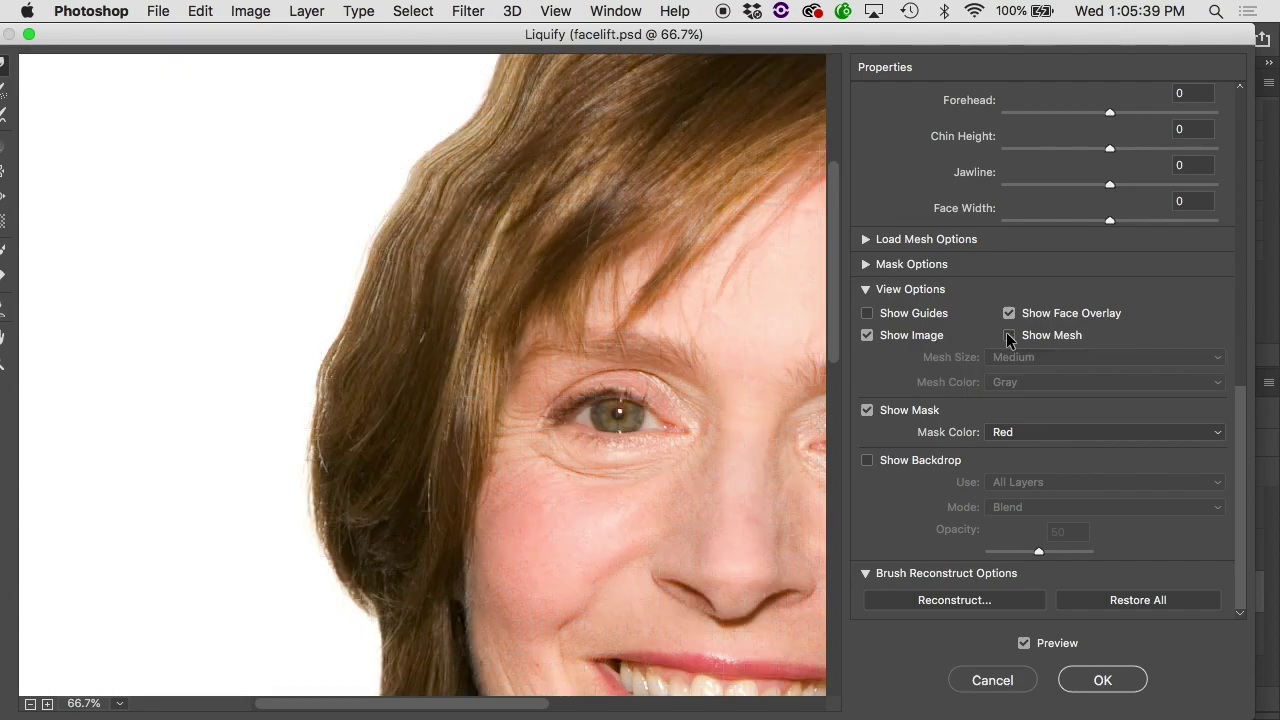
click(1008, 334)
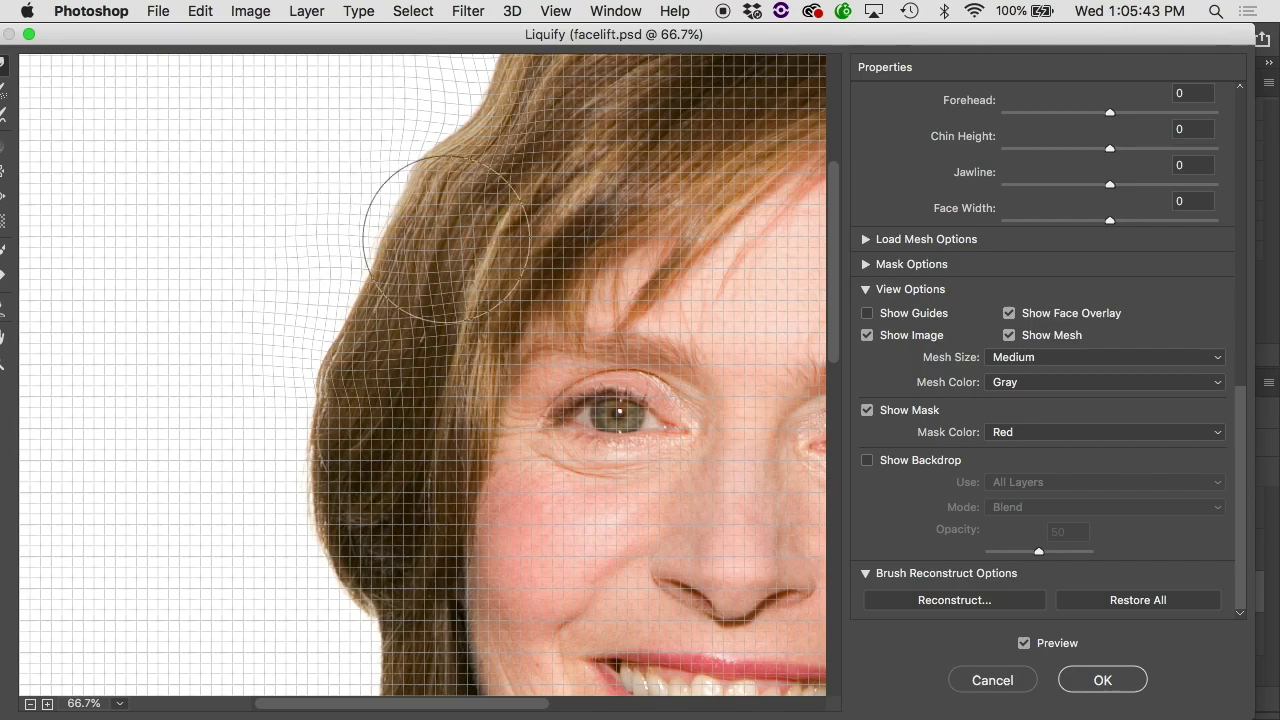
mouse_move(443, 214)
mouse_down()
mouse_move(354, 235)
mouse_move(498, 245)
mouse_move(367, 240)
mouse_move(492, 237)
mouse_move(398, 238)
mouse_move(401, 175)
mouse_move(338, 214)
mouse_move(447, 318)
mouse_move(467, 176)
mouse_move(436, 287)
mouse_up()
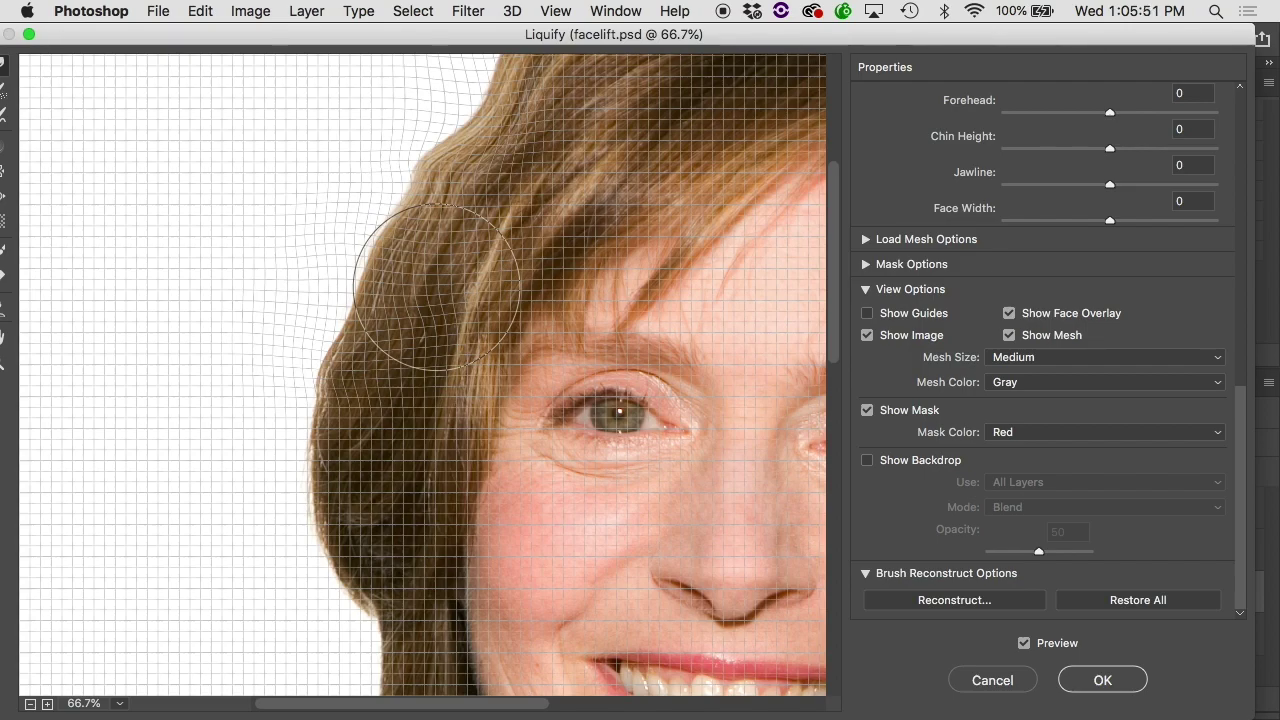
click(1122, 600)
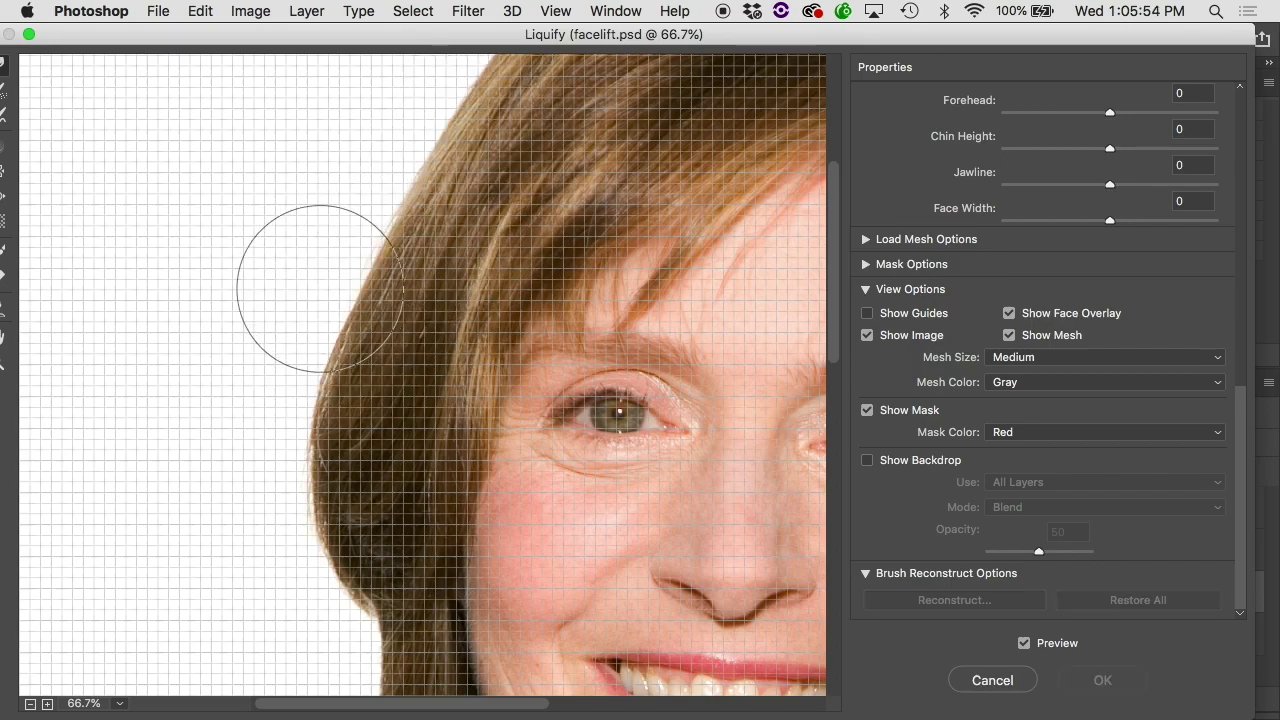
Step: Push the hair's outer edge inward toward the eyebrow with the Forward Warp tool at brush size 300, density 100 and pressure 100
drag(173, 36, 196, 34)
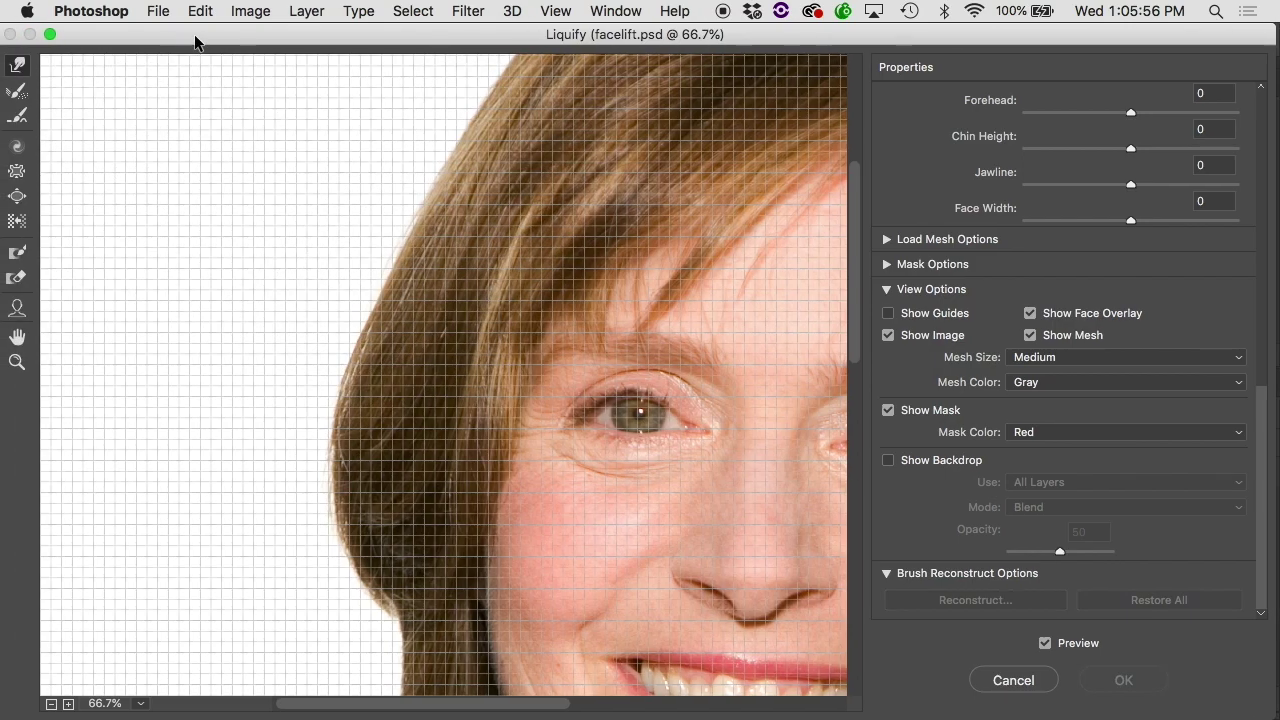
click(19, 68)
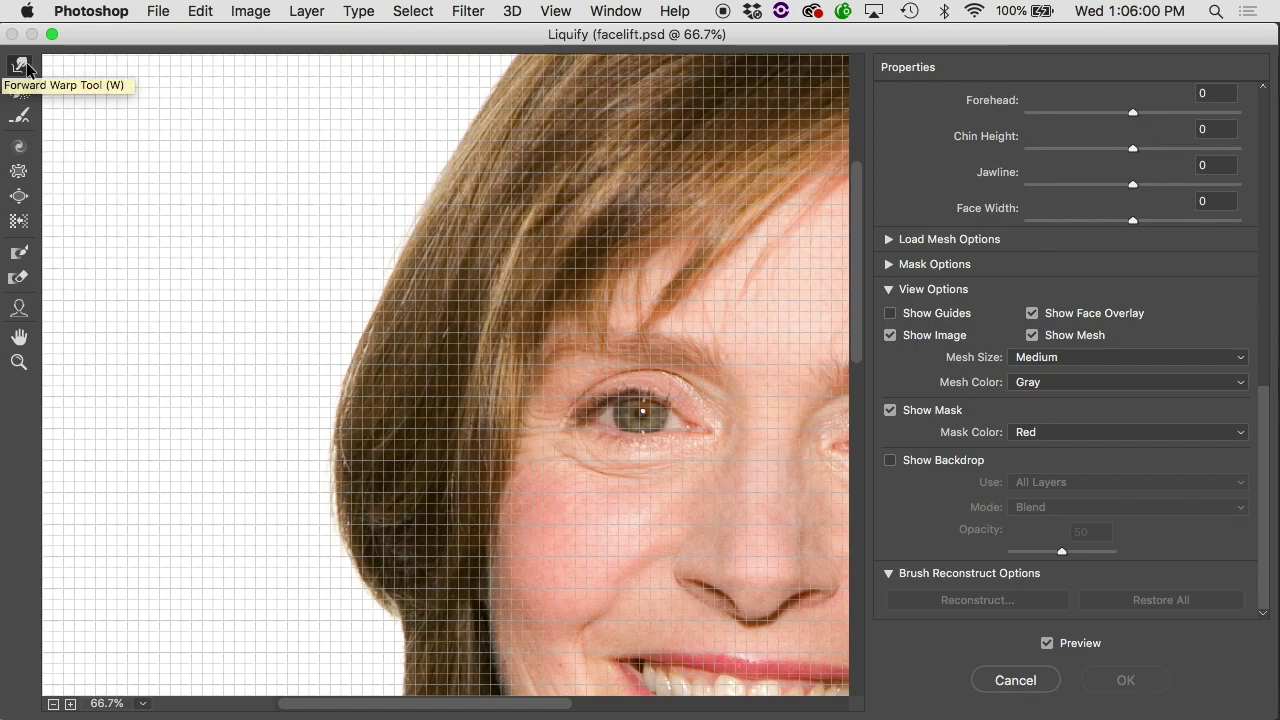
drag(457, 157, 522, 178)
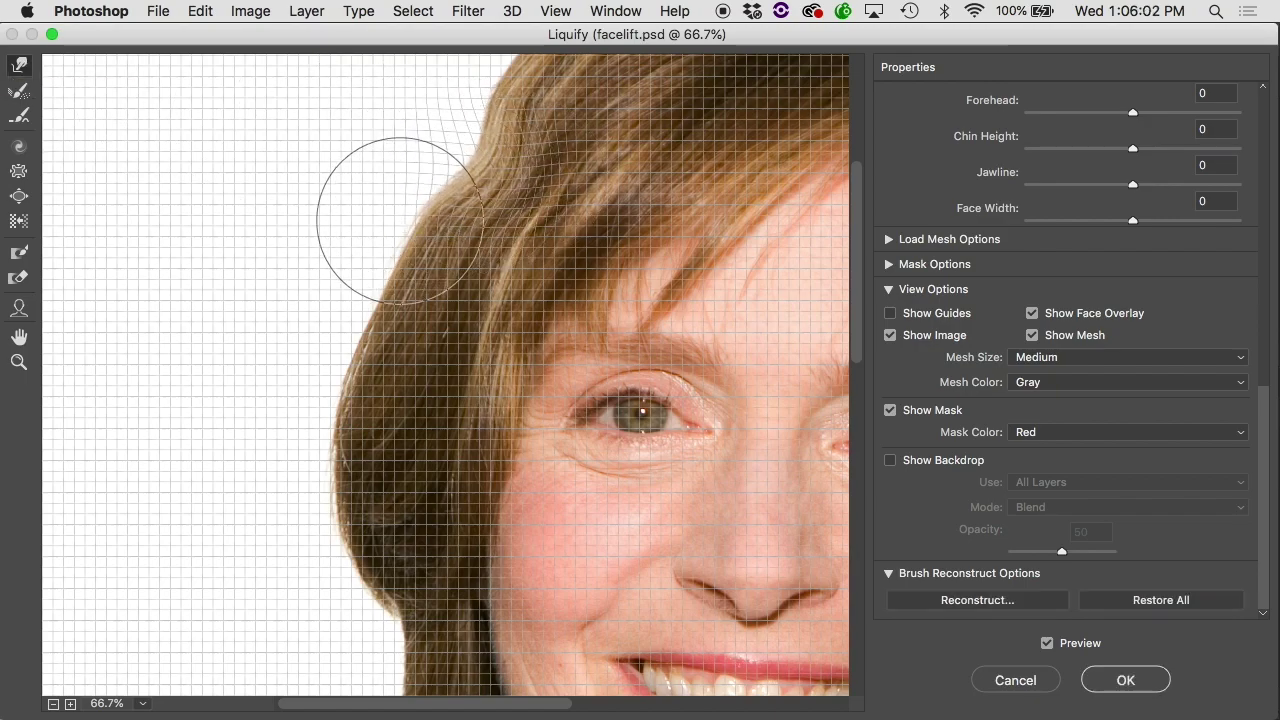
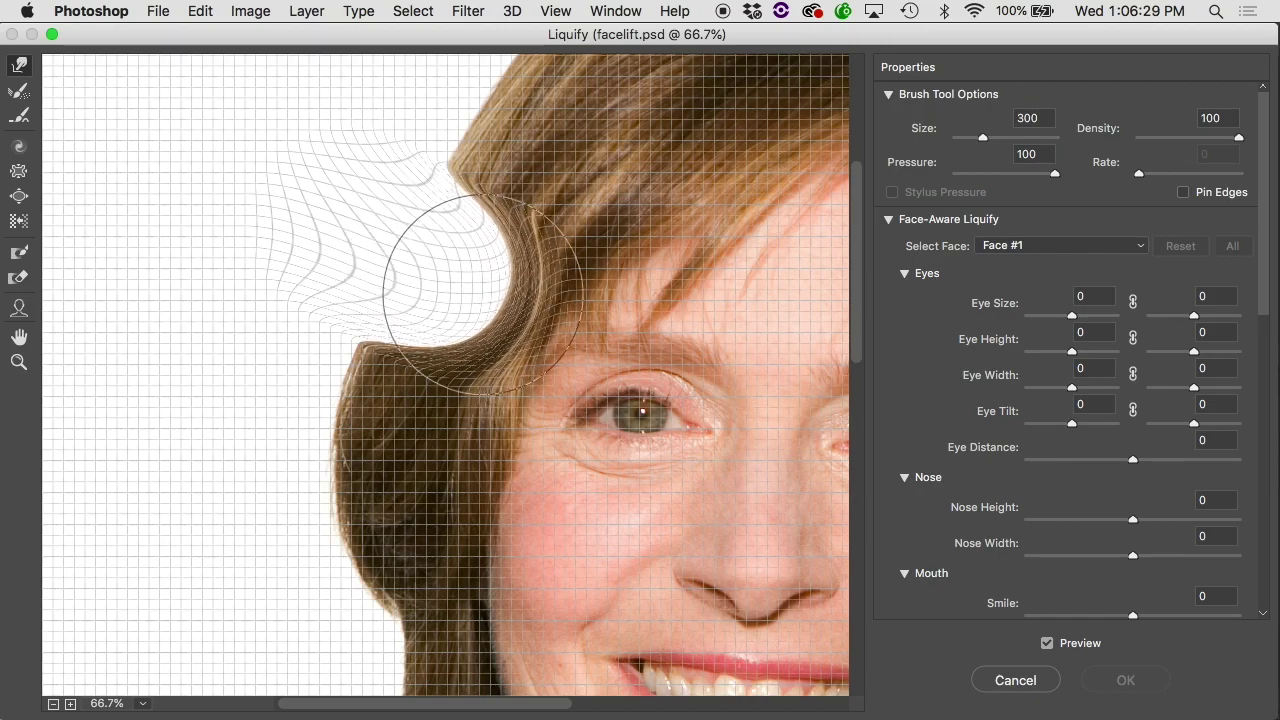
key(space)
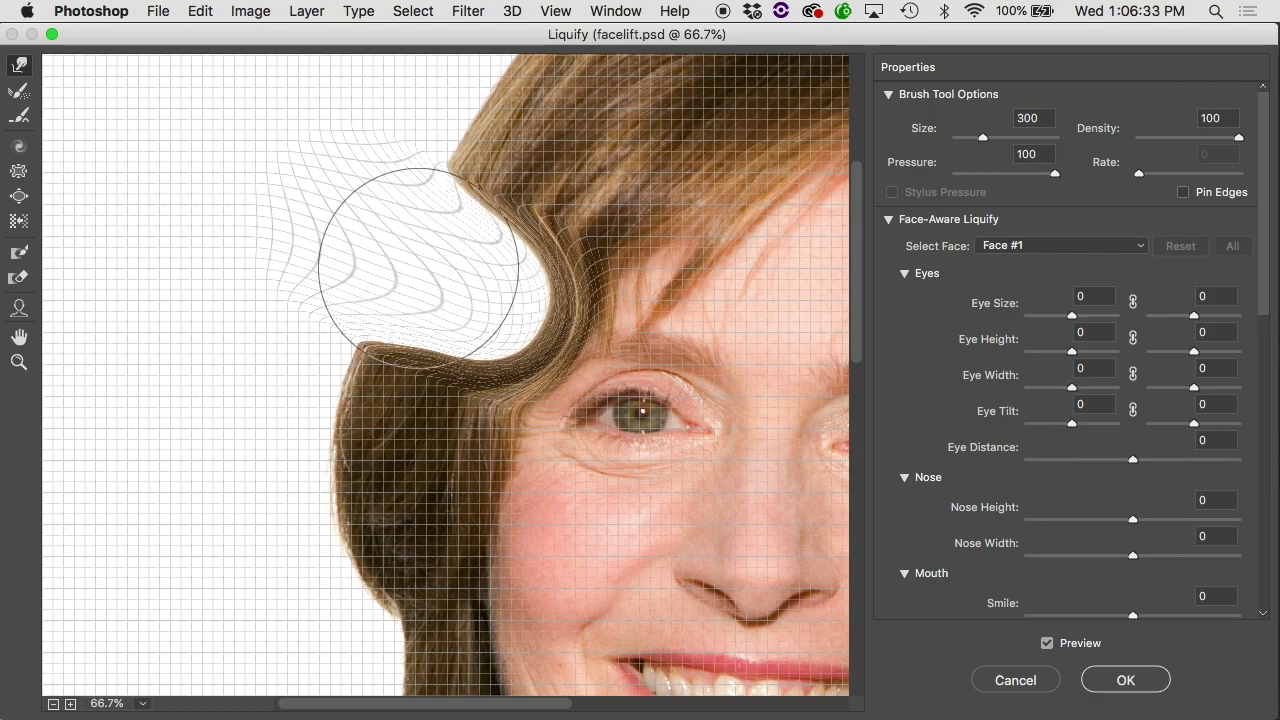
key(space)
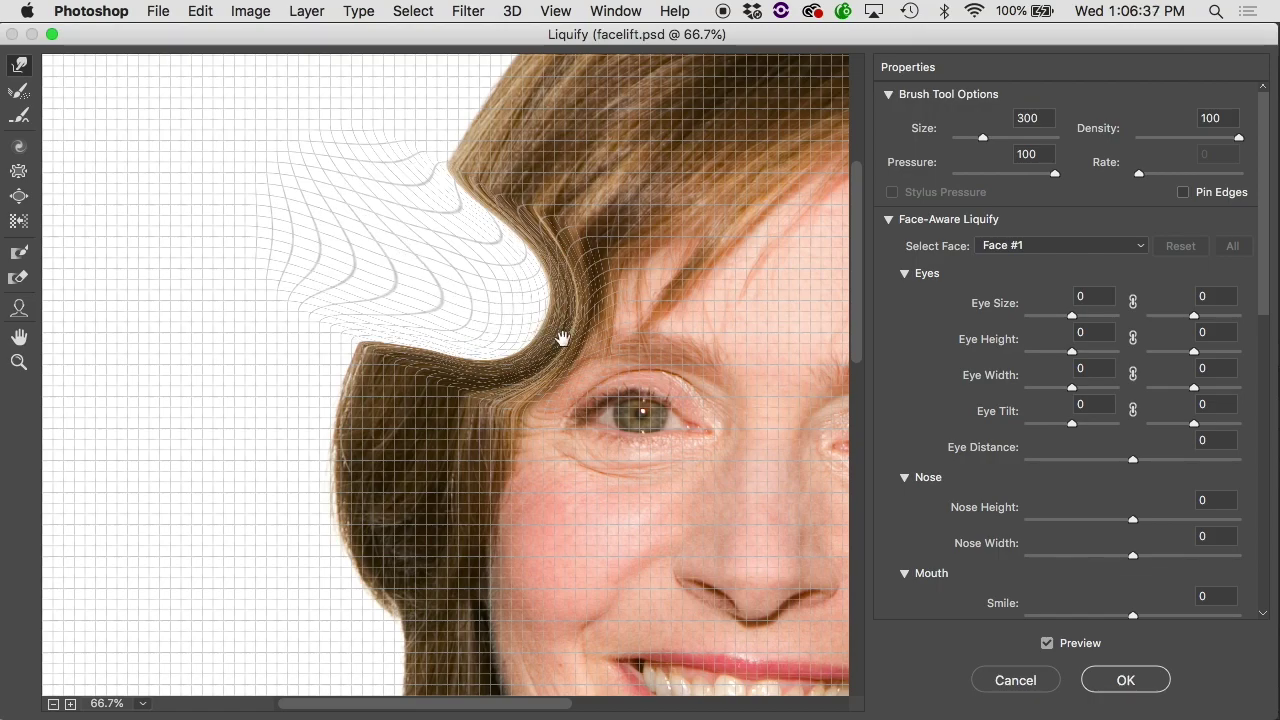
Step: Try a Forward Warp stroke at brush density 0 on the hair's outer edge above the forehead, pushing it inward
click(1215, 118)
text(0)
key(Return)
scroll(630, 190, up, 5)
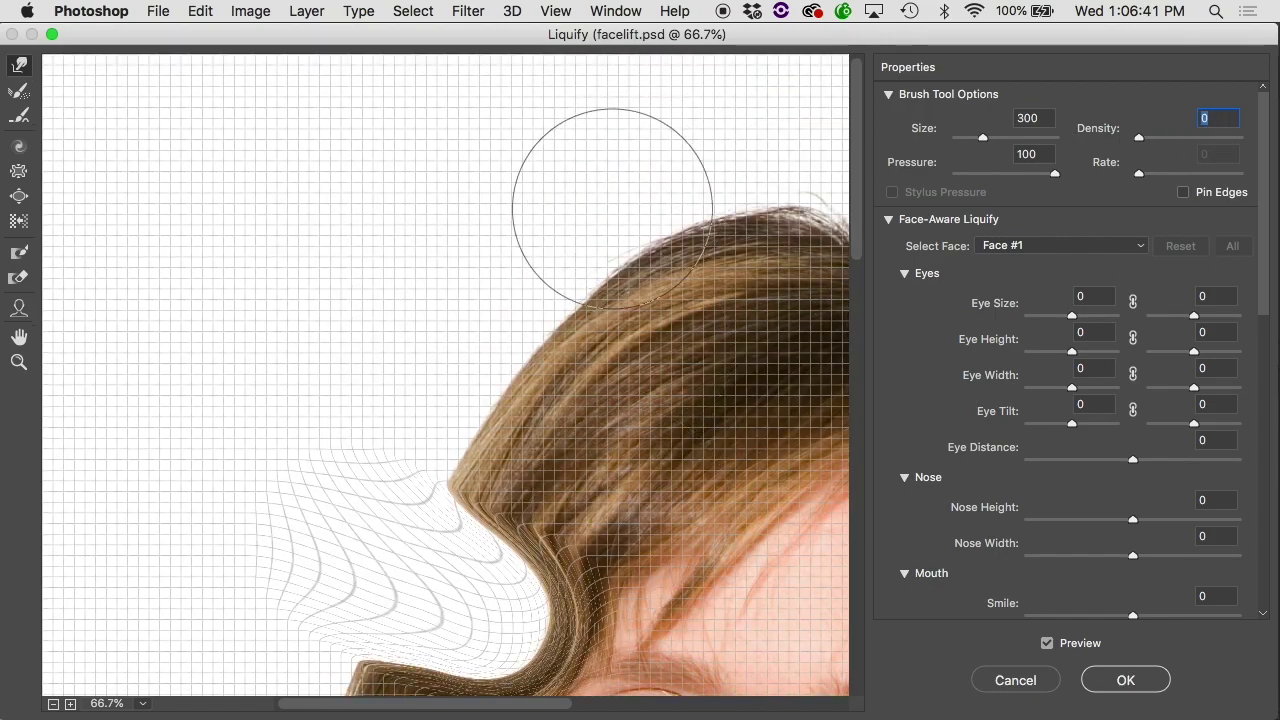
drag(490, 272, 729, 462)
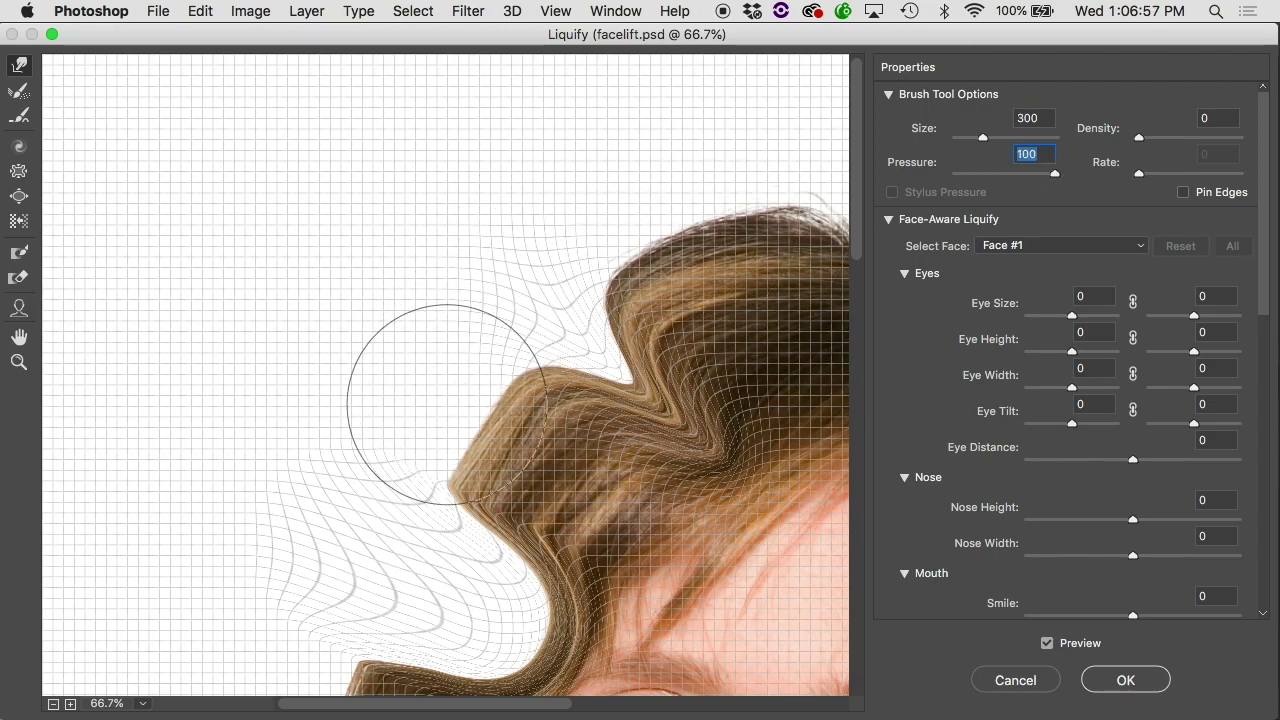
Step: Try more Forward Warp strokes on the upper hair edge, lowering the brush pressure to 44, and restore all distortions
mouse_move(586, 157)
mouse_down()
mouse_move(623, 206)
mouse_move(687, 247)
mouse_move(750, 235)
mouse_move(790, 300)
mouse_move(810, 375)
mouse_up()
key(alt)
key(super+alt+z)
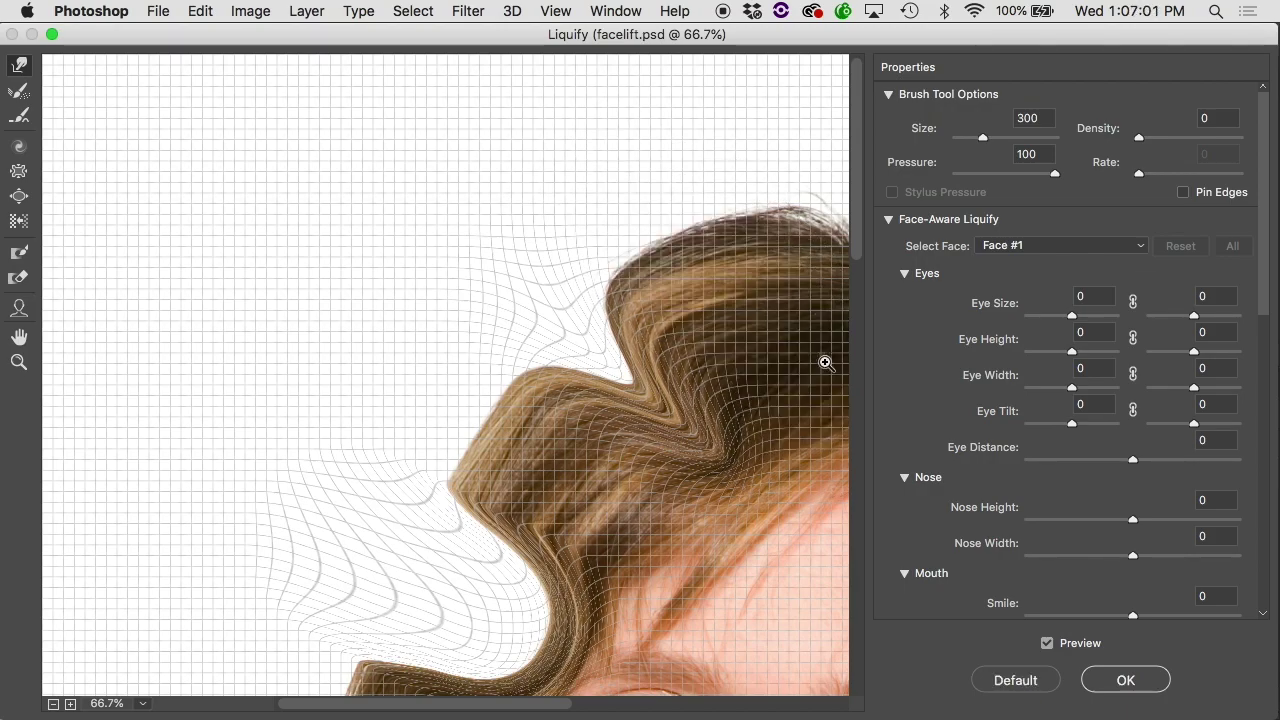
mouse_move(612, 216)
mouse_down()
mouse_move(751, 286)
mouse_move(765, 357)
mouse_up()
mouse_move(600, 157)
mouse_down()
mouse_move(725, 280)
mouse_move(677, 243)
mouse_move(600, 218)
mouse_move(737, 380)
mouse_up()
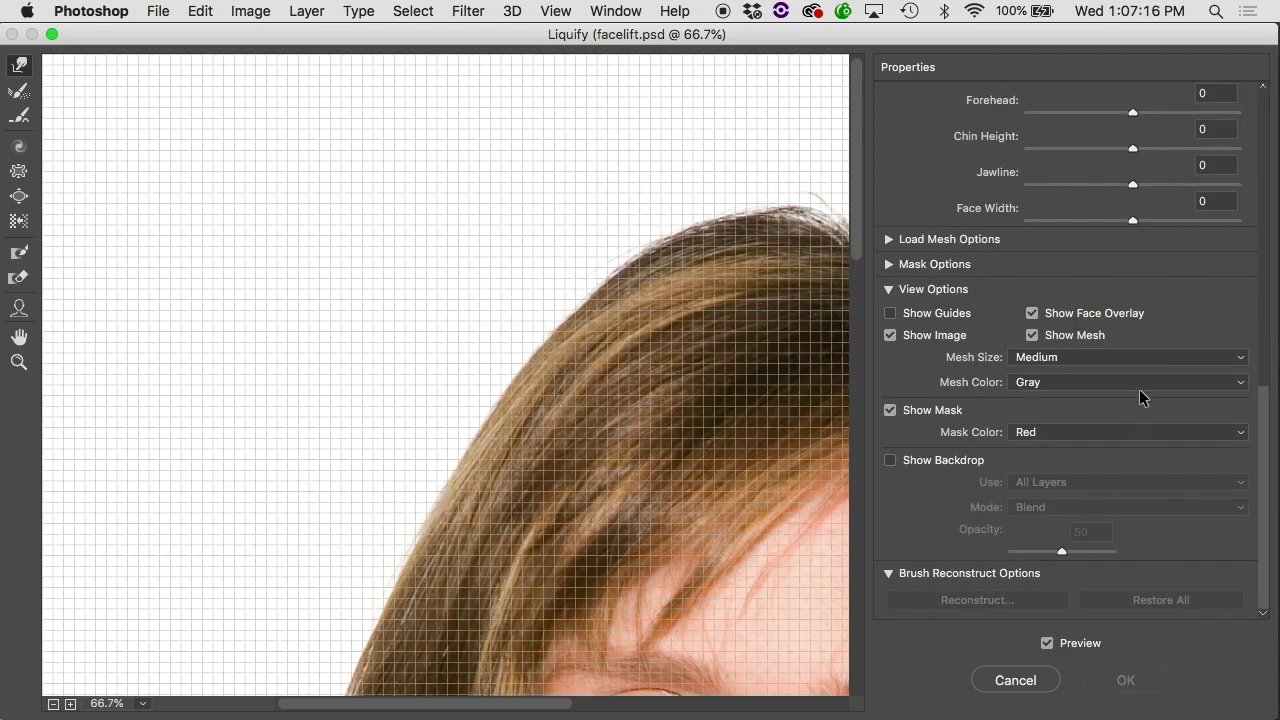
Step: Set the brush pressure to 100 and density to 0, and push the hair's outer edge inward to the forehead
scroll(1139, 392, up, 10)
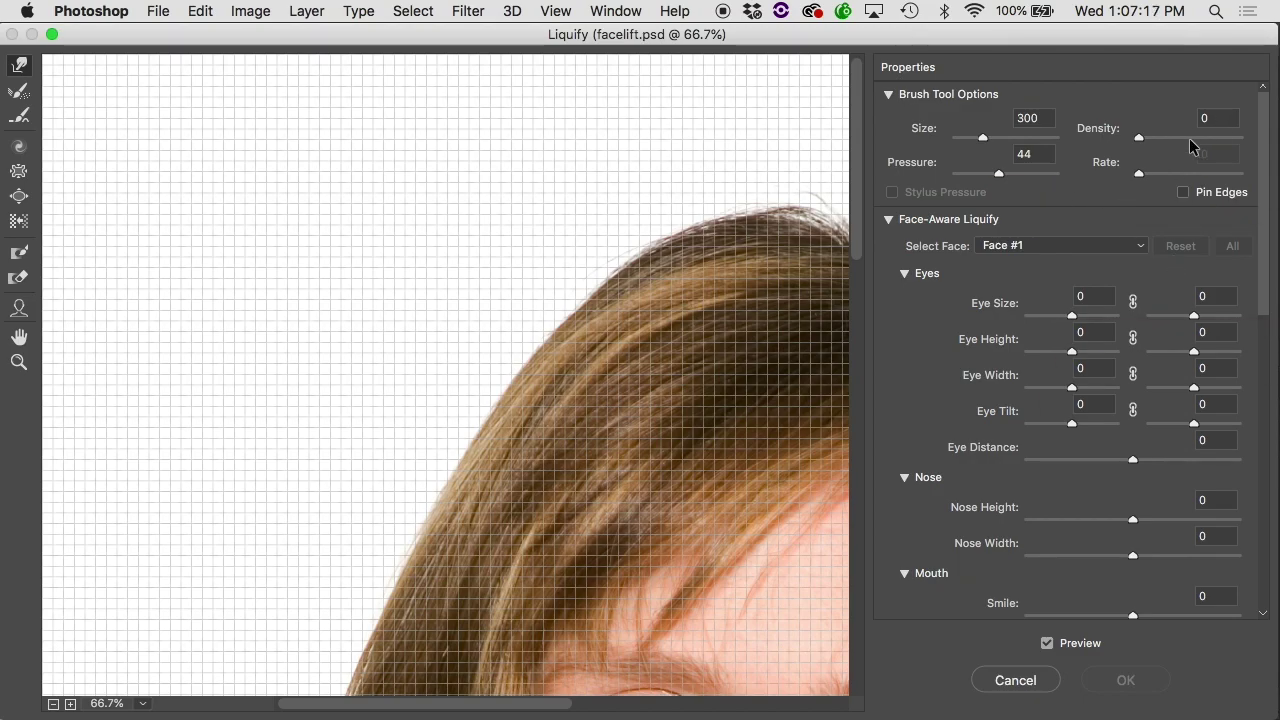
drag(1172, 137, 1184, 136)
drag(1184, 137, 1240, 138)
drag(999, 173, 1056, 173)
drag(1239, 137, 1147, 140)
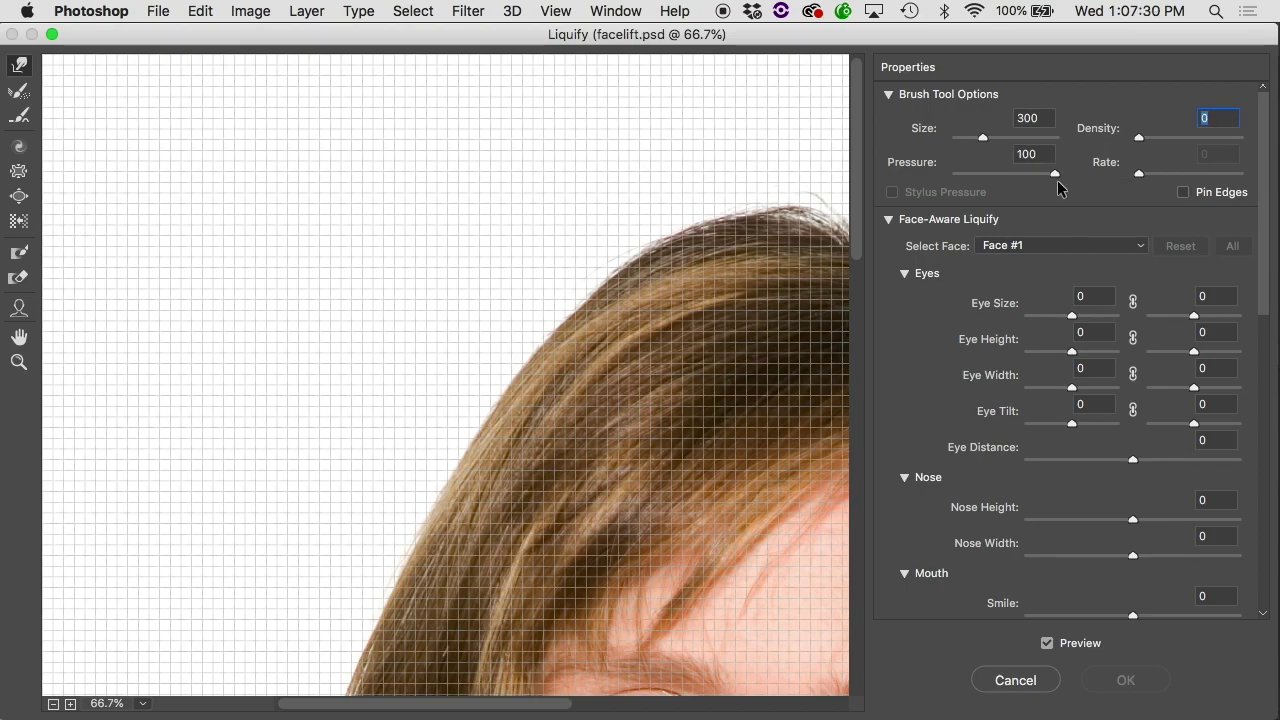
mouse_move(423, 306)
mouse_down()
mouse_move(509, 366)
mouse_move(737, 471)
mouse_move(737, 543)
mouse_move(772, 595)
mouse_up()
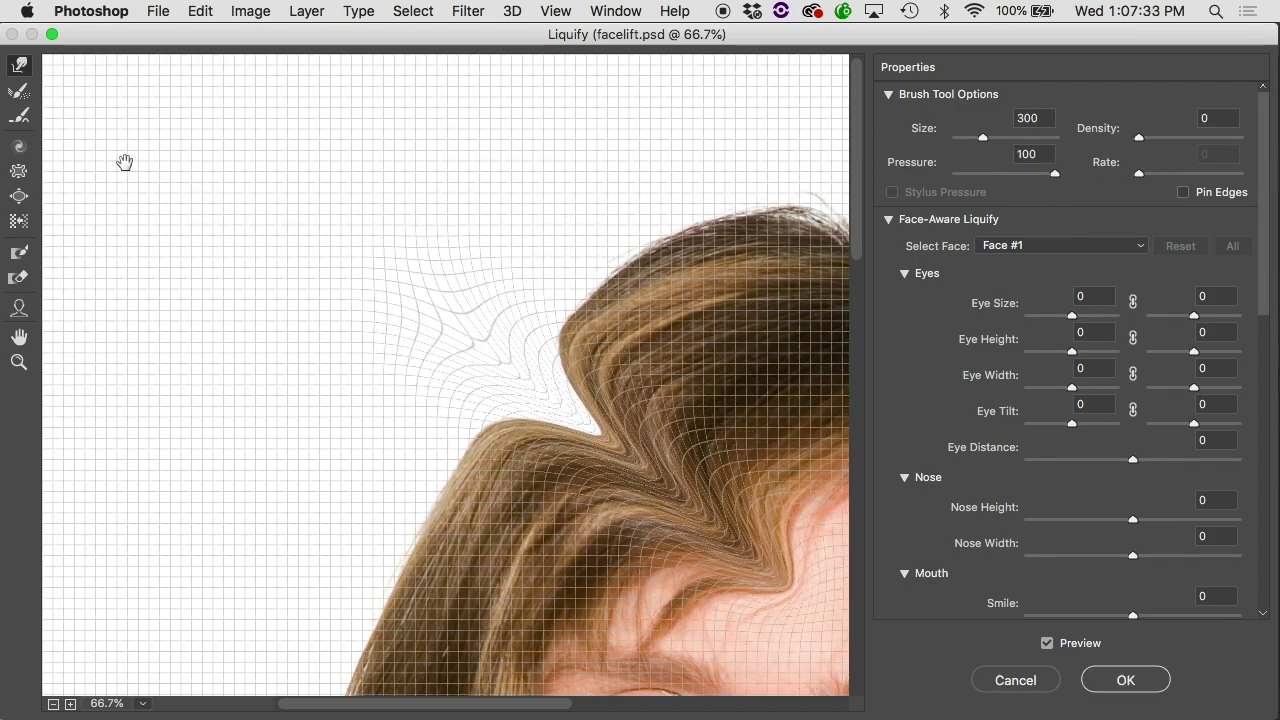
Step: Hide the distortion mesh to view the warped hair on its own
scroll(1097, 540, down, 10)
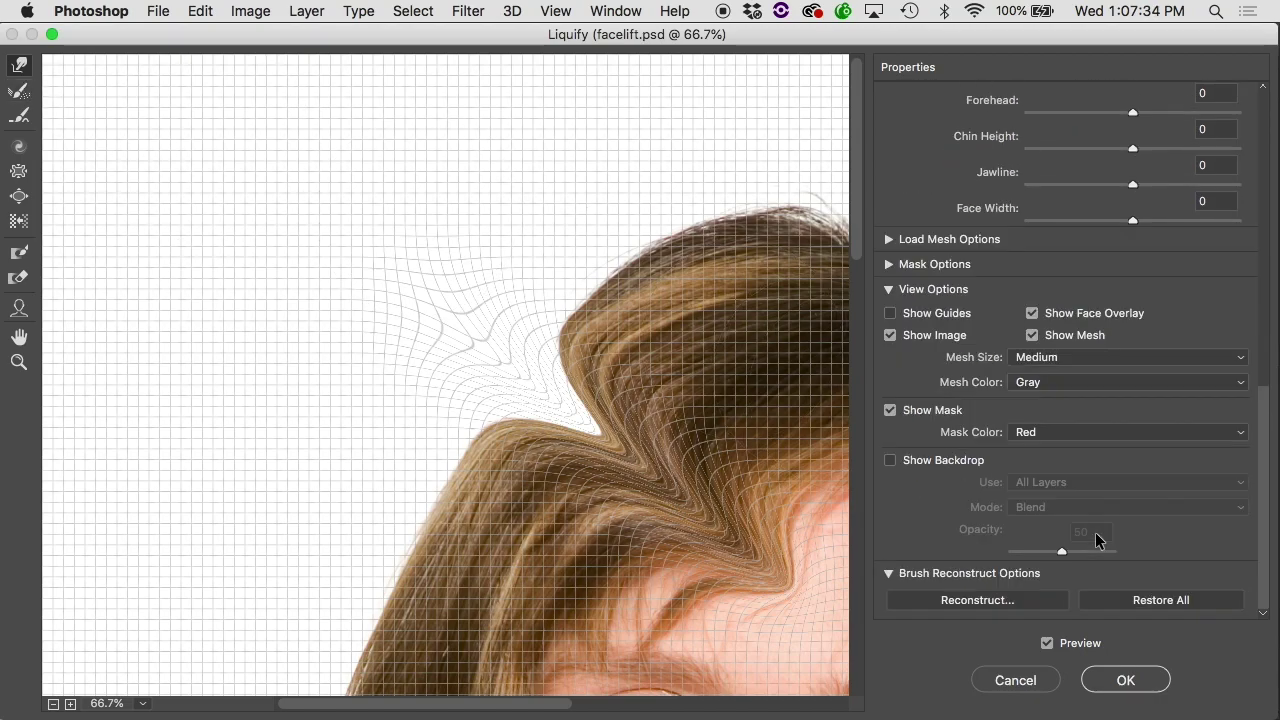
click(1033, 335)
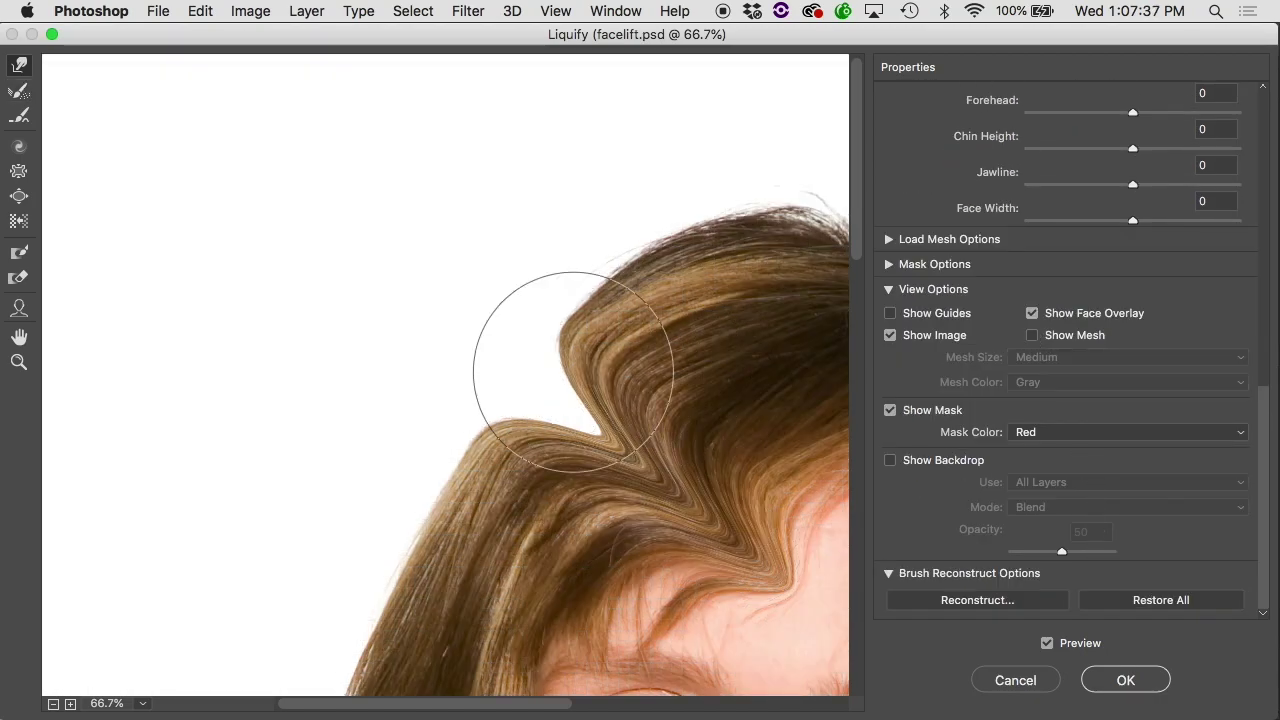
scroll(573, 372, down, 3)
scroll(573, 372, right, 3)
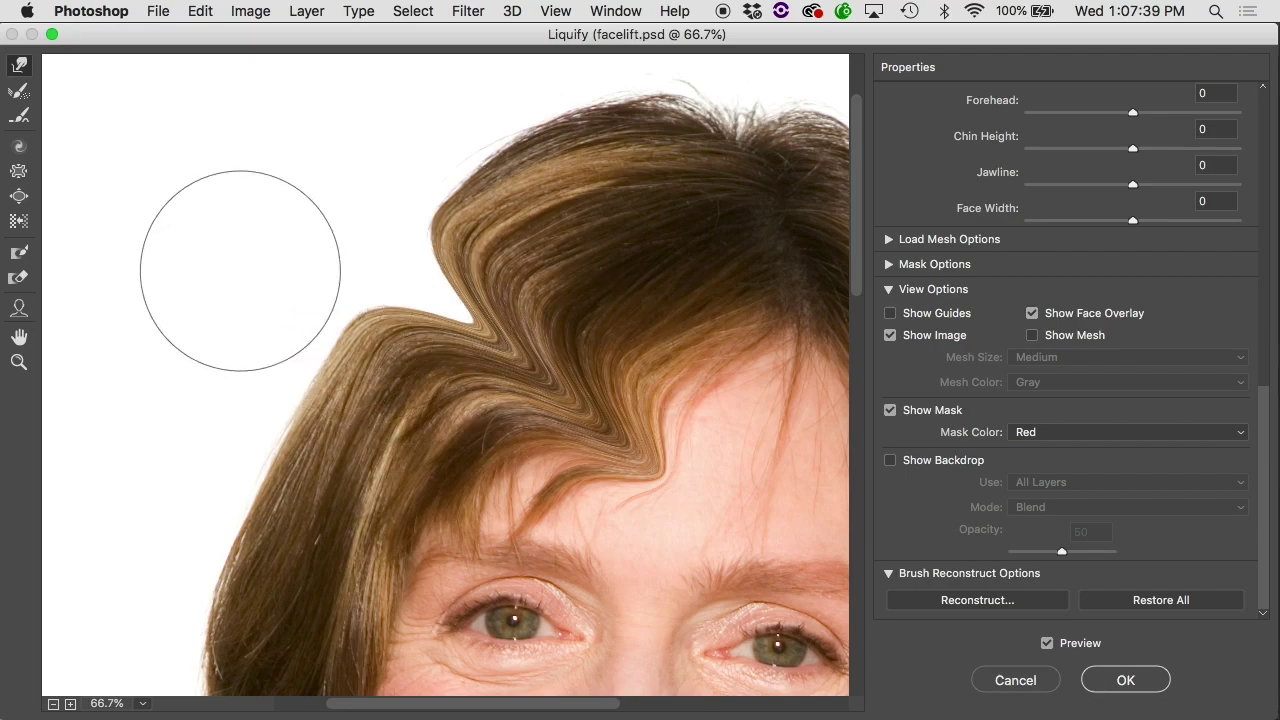
Step: Try reconstructing the warped hair with the Reconstruct tool, first without and then with the mesh shown, undoing each attempt
click(19, 95)
mouse_move(560, 360)
mouse_down()
mouse_move(588, 400)
mouse_move(514, 356)
mouse_move(516, 335)
mouse_move(483, 300)
mouse_up()
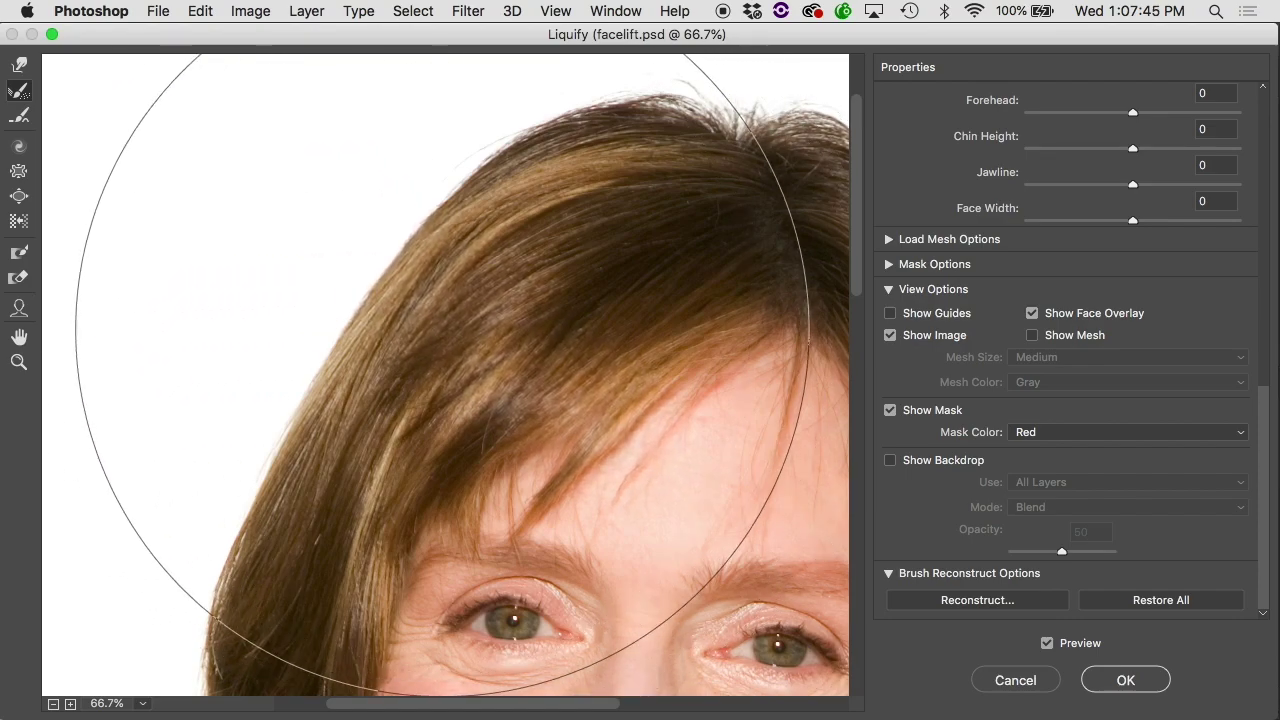
key(super+alt+z)
click(1032, 335)
mouse_move(565, 340)
mouse_down()
mouse_move(460, 317)
mouse_move(451, 329)
mouse_move(491, 335)
mouse_up()
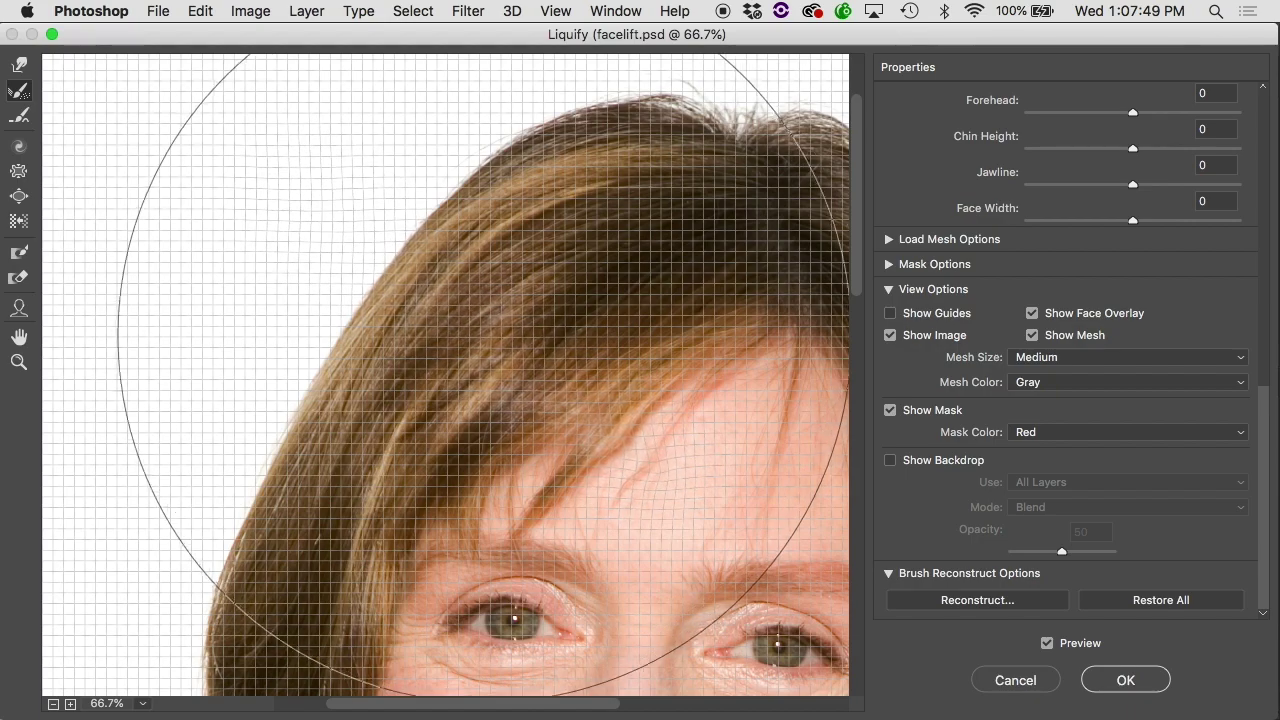
key(super+alt+z)
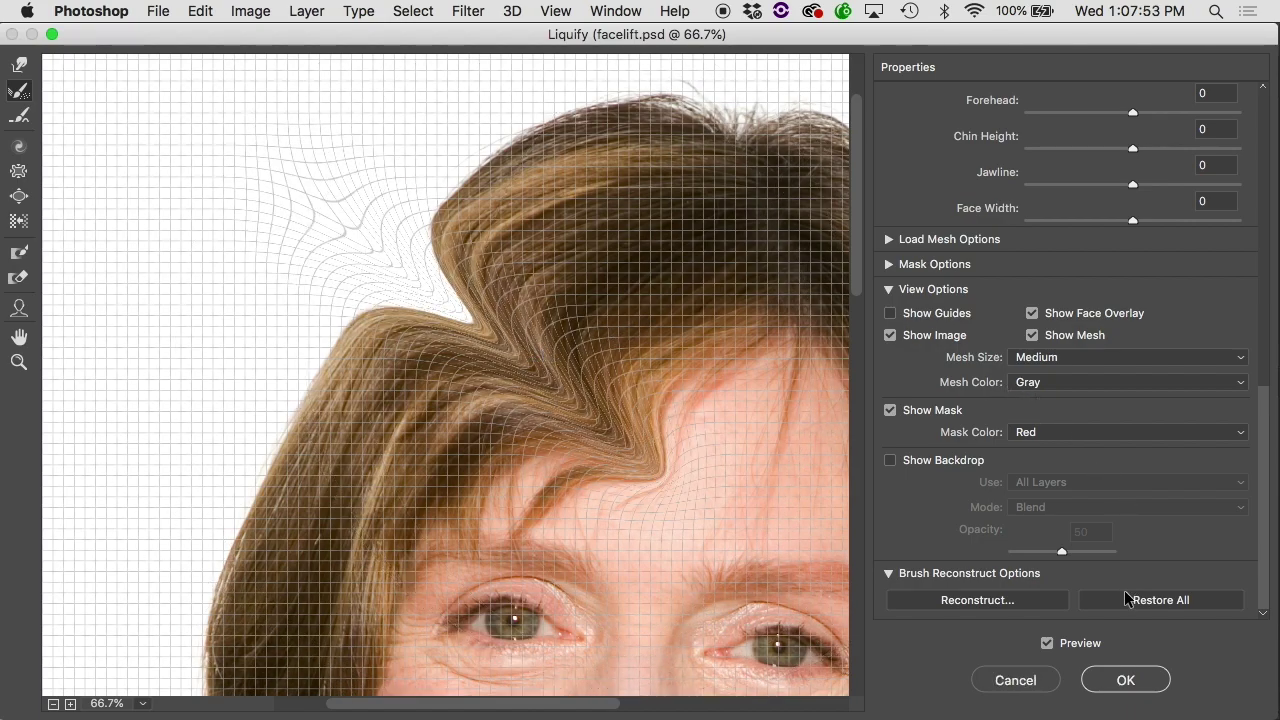
Step: Hide the mesh, try long and short Reconstruct strokes over the dent in the hair, and undo them
click(1032, 335)
key(space)
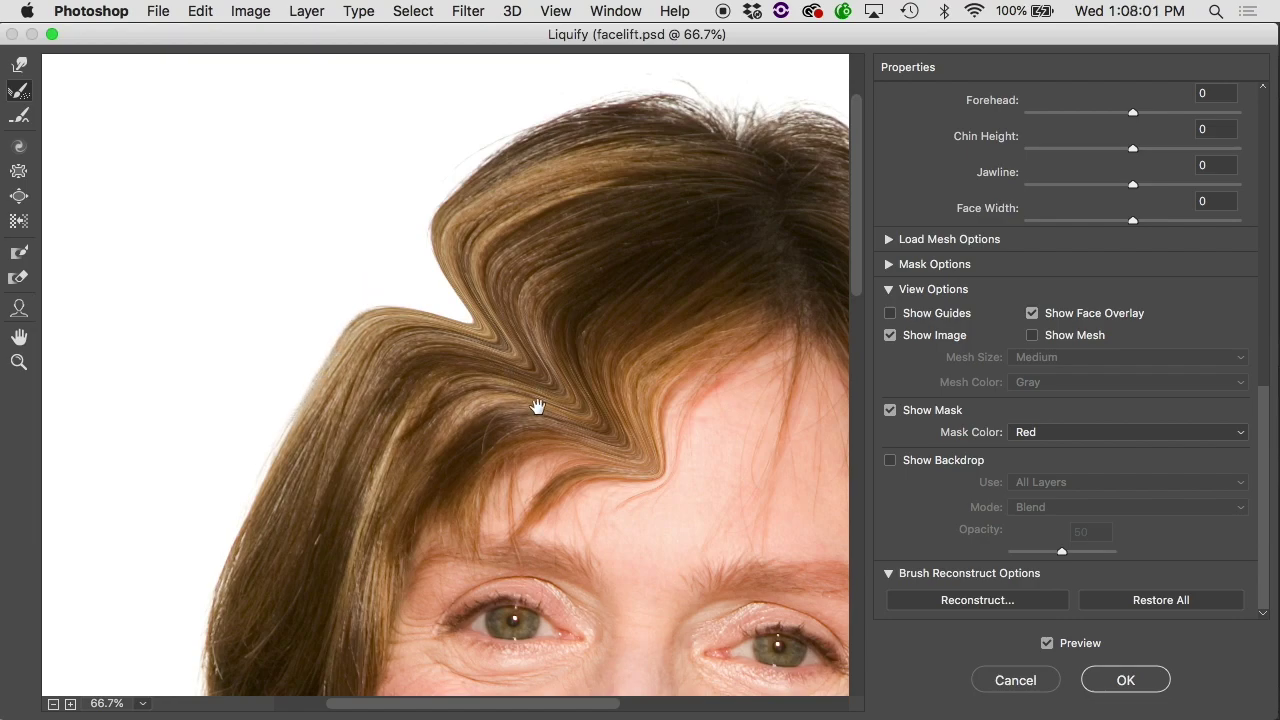
mouse_move(451, 350)
mouse_down()
mouse_move(523, 350)
mouse_move(495, 355)
mouse_move(445, 313)
mouse_up()
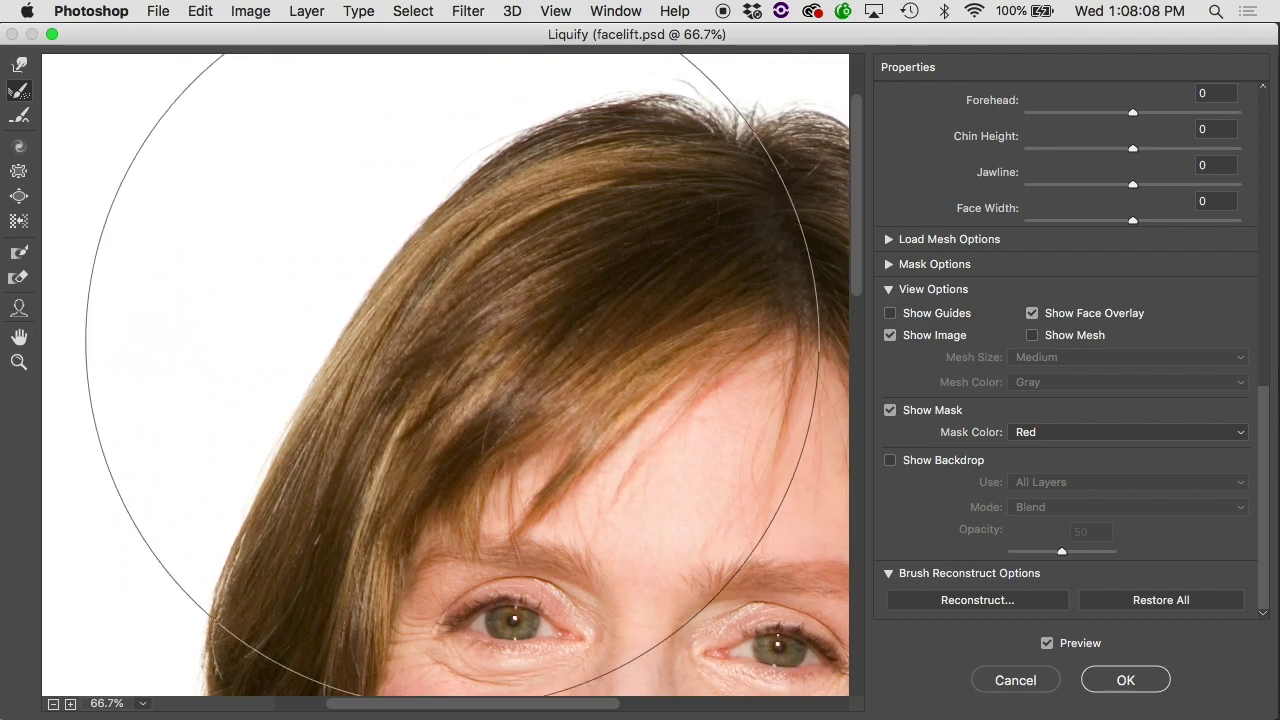
key(super+z)
key(super+z)
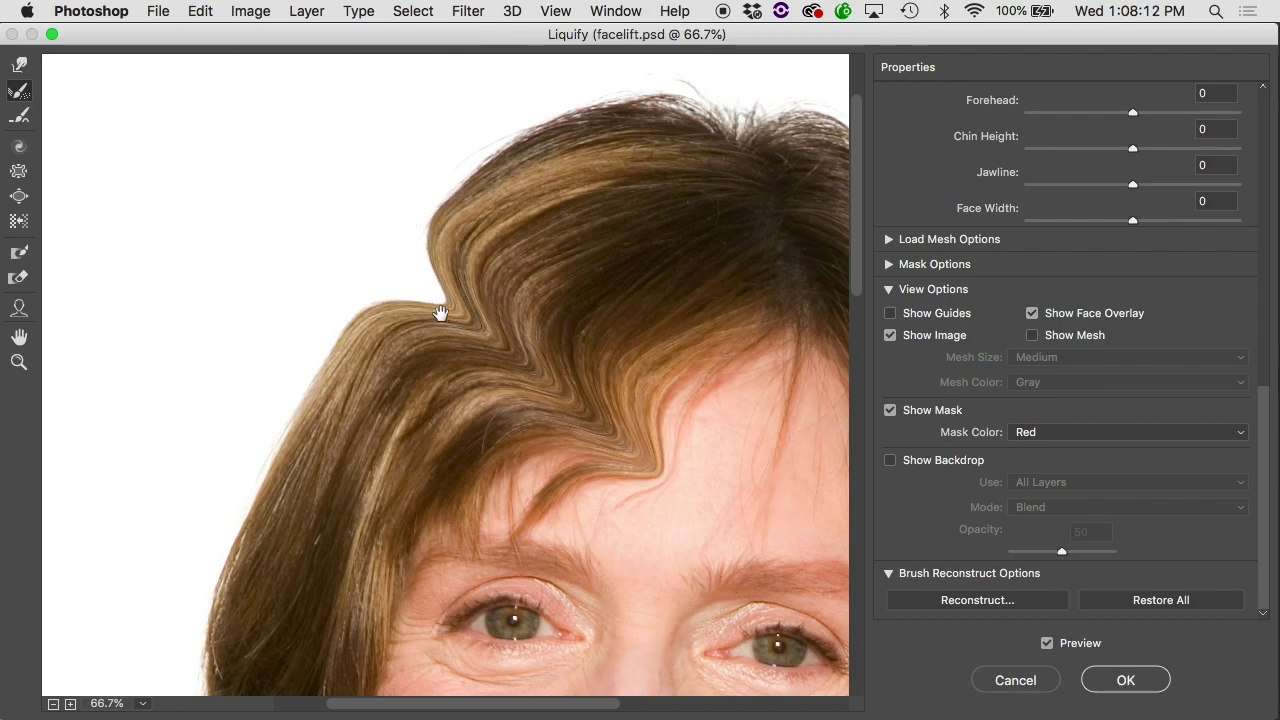
drag(520, 335, 497, 330)
key(super+alt+z)
key(super+alt+z)
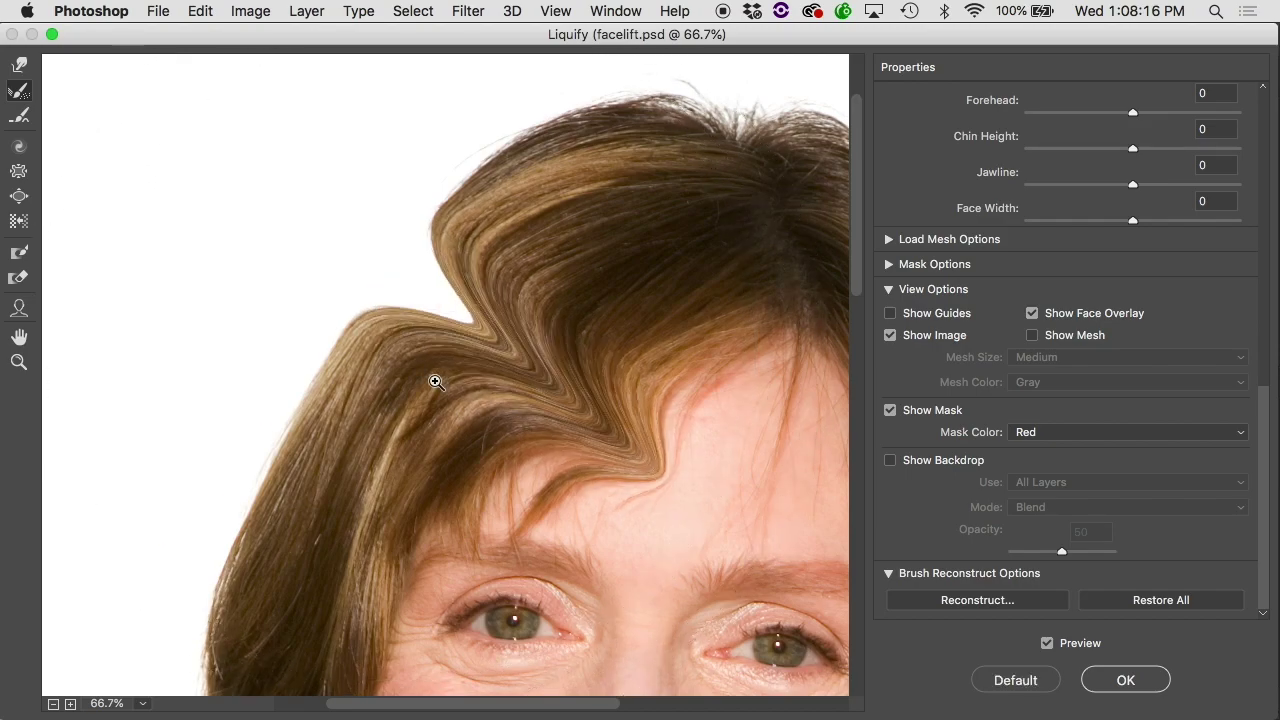
Step: Try the Smooth tool over the dent in the hair with longer and shorter strokes, and undo them
click(21, 118)
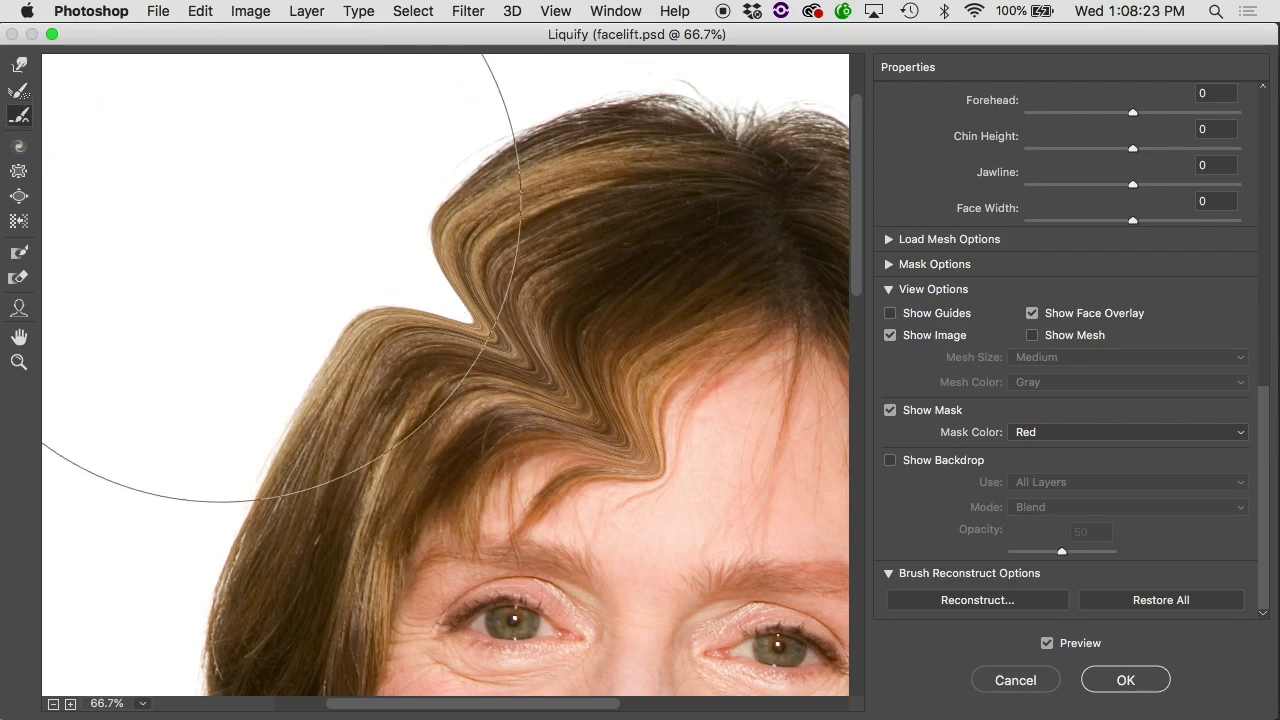
mouse_move(514, 328)
mouse_down()
mouse_move(444, 295)
mouse_move(507, 330)
mouse_move(452, 365)
mouse_move(362, 355)
mouse_move(389, 290)
mouse_move(480, 283)
mouse_up()
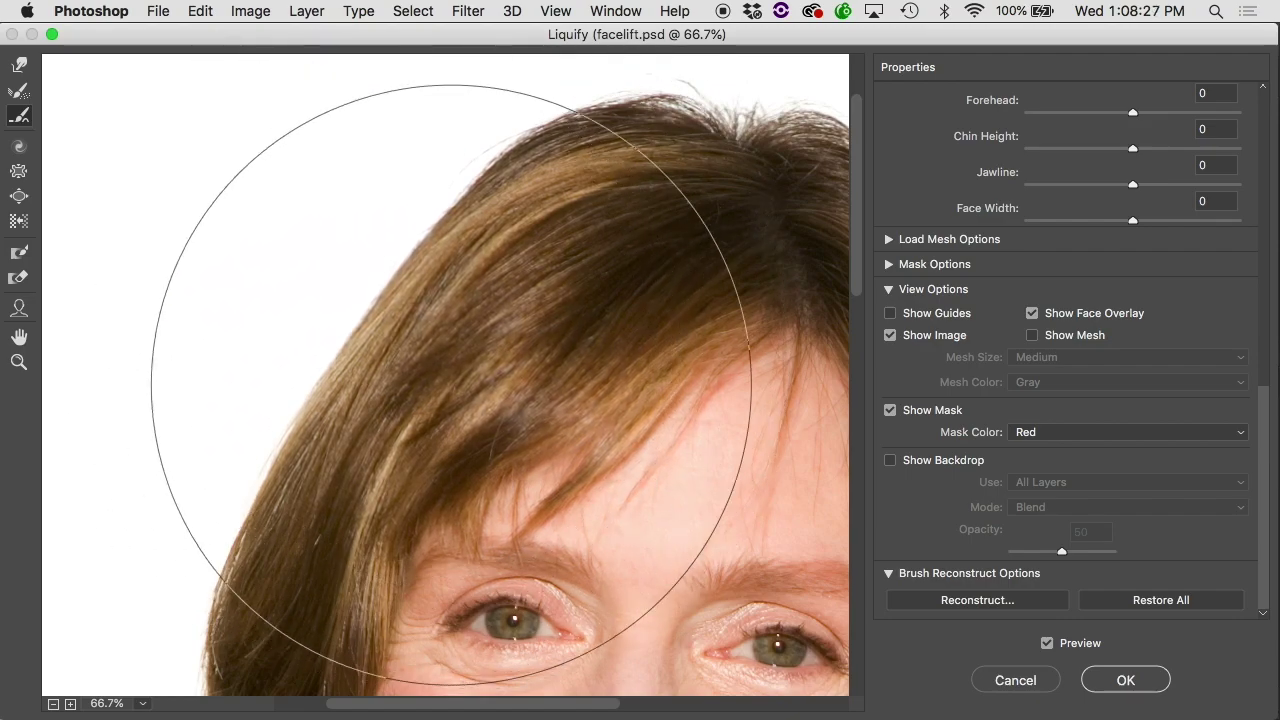
key(super+alt+z)
key(super+alt+z)
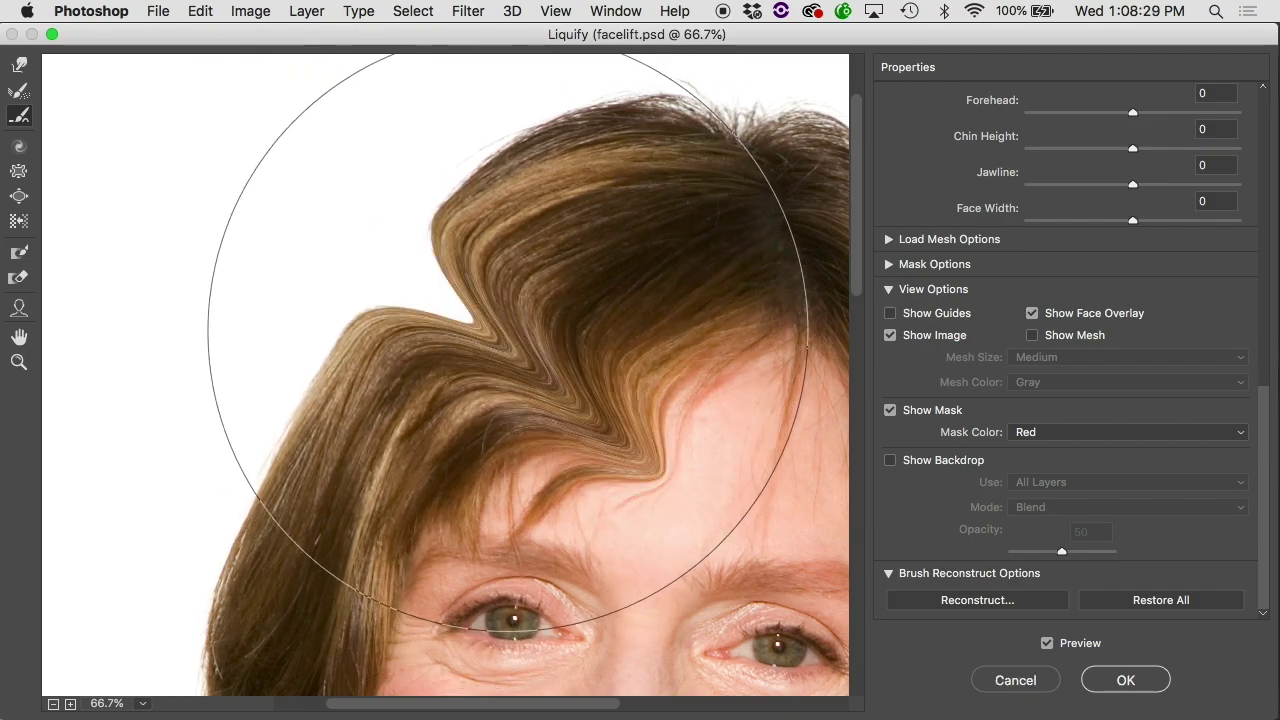
key(space)
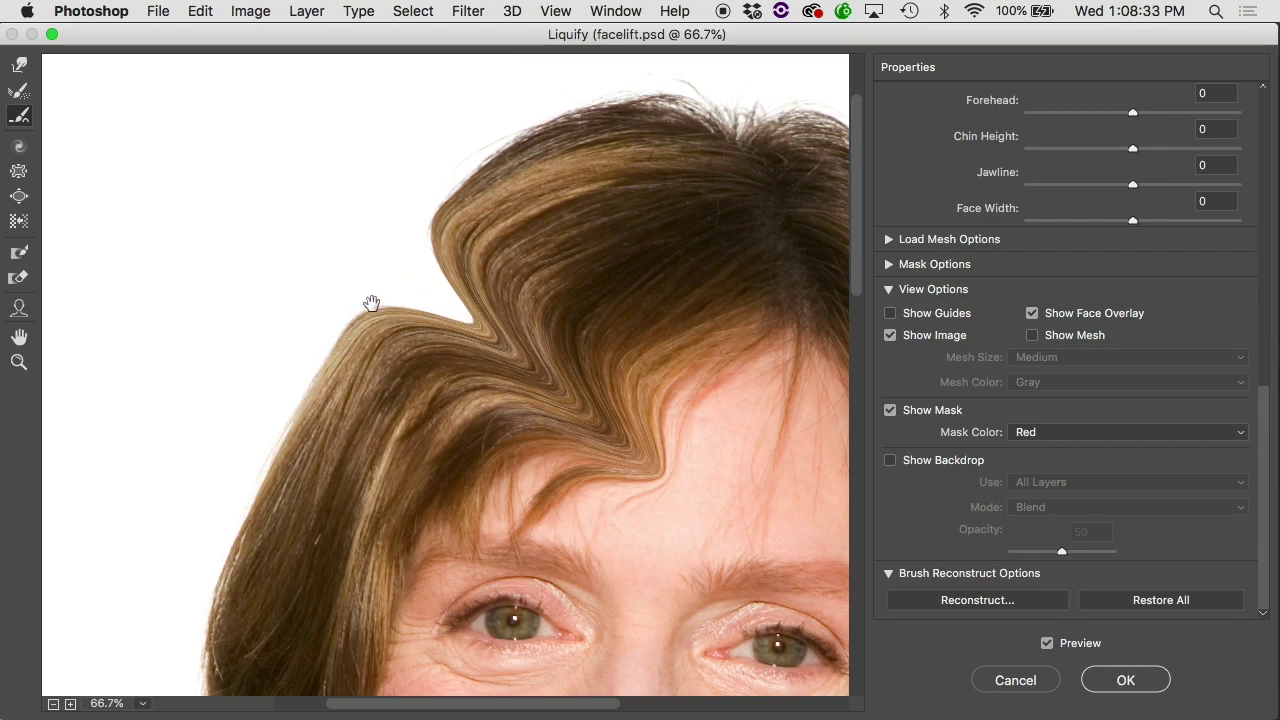
drag(414, 286, 430, 290)
key(space)
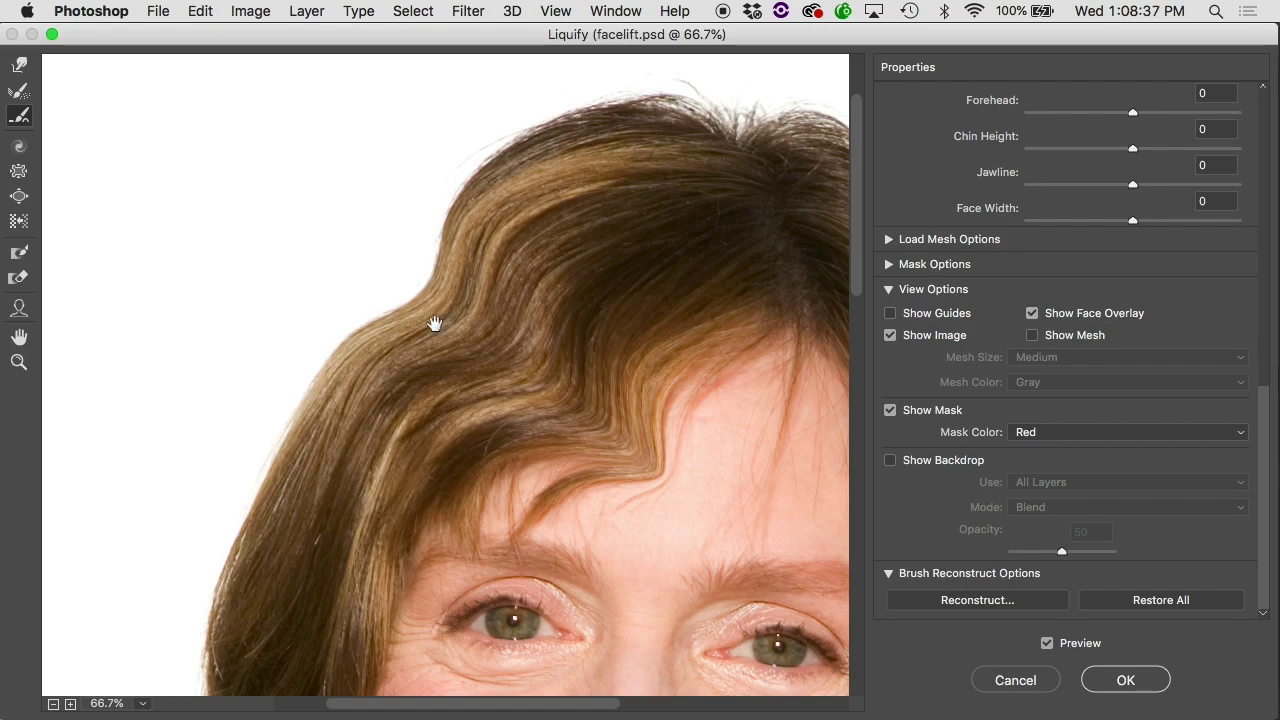
key(super+z)
Step: Try one brief Reconstruct stroke over the dent in the hair for comparison, and undo it
click(20, 90)
mouse_move(457, 371)
mouse_down()
mouse_move(400, 357)
mouse_move(396, 331)
mouse_up()
key(space)
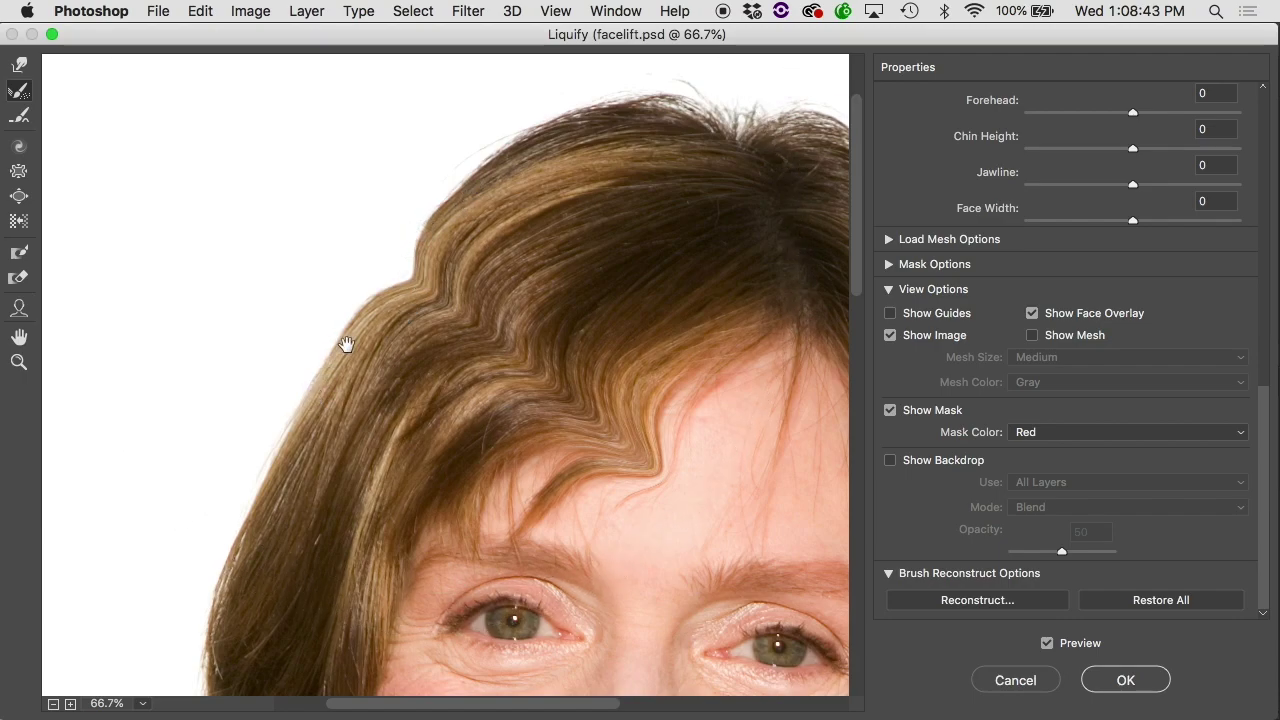
key(super+z)
Step: Soften the dent in the hair's outer edge with the Smooth tool, undoing the extra strokes toward the forehead
click(19, 115)
mouse_move(445, 296)
mouse_down()
mouse_move(432, 292)
mouse_move(490, 192)
mouse_up()
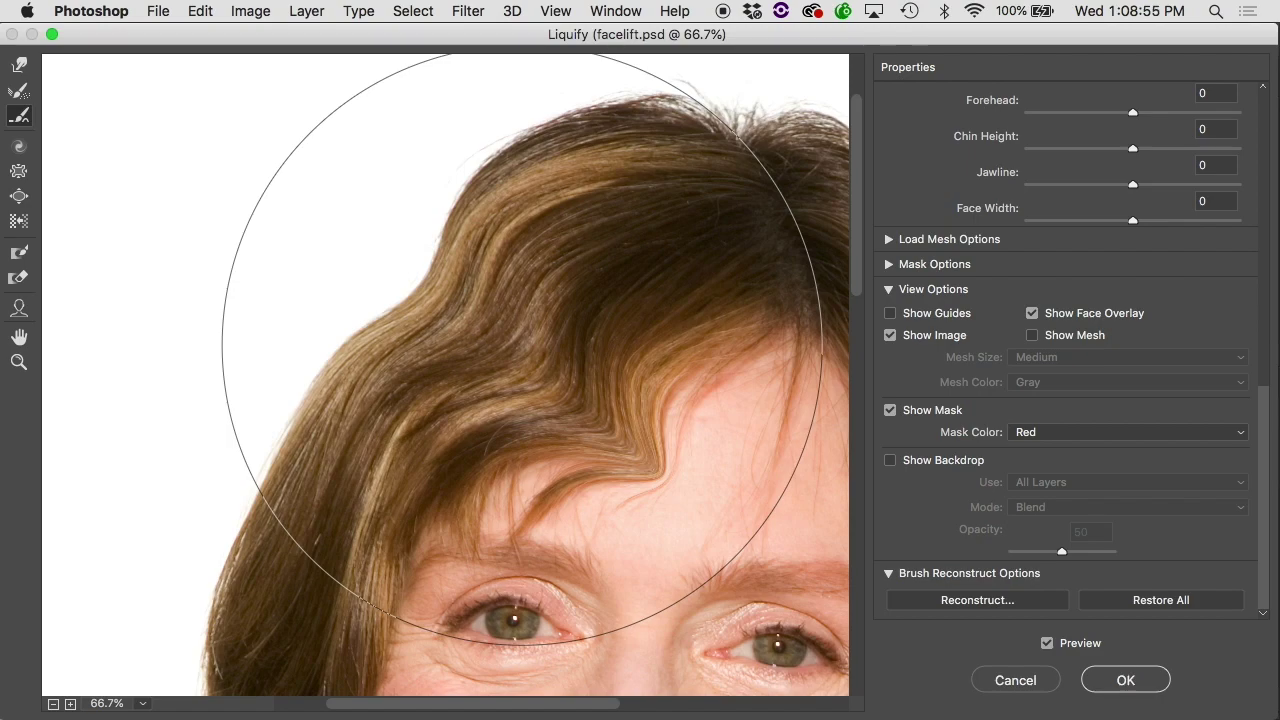
drag(610, 340, 568, 365)
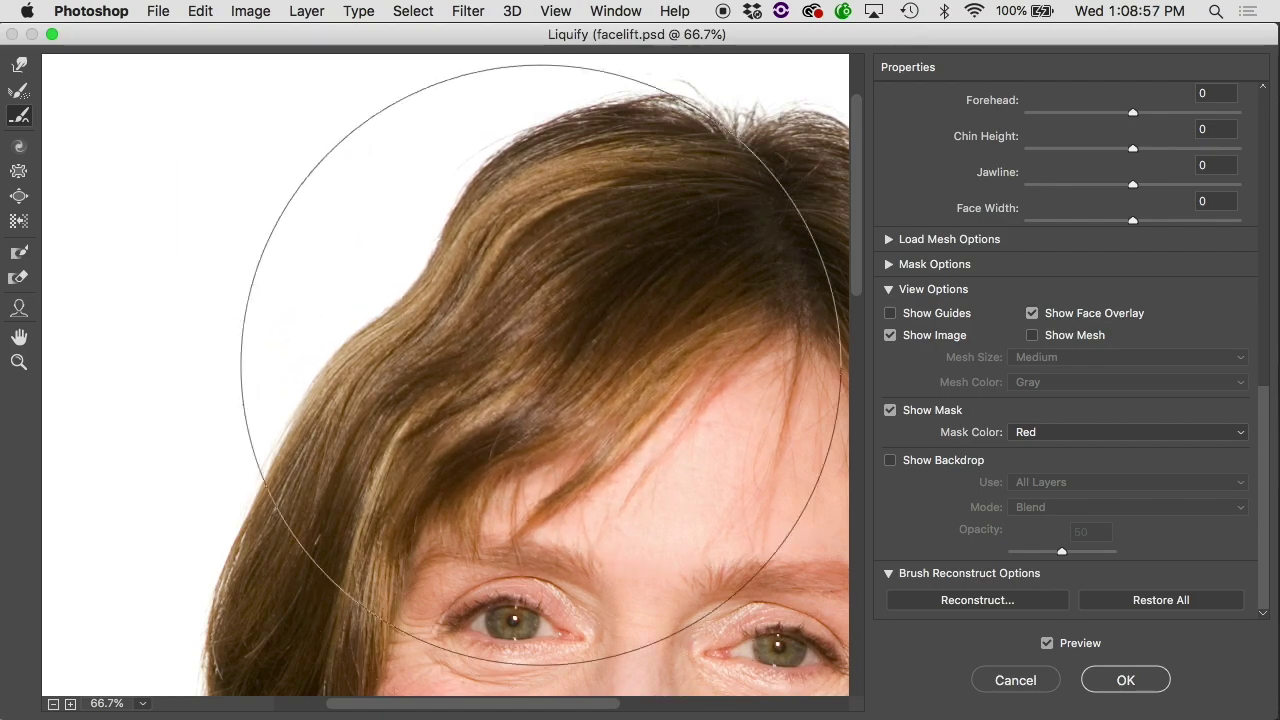
key(alt+super+z)
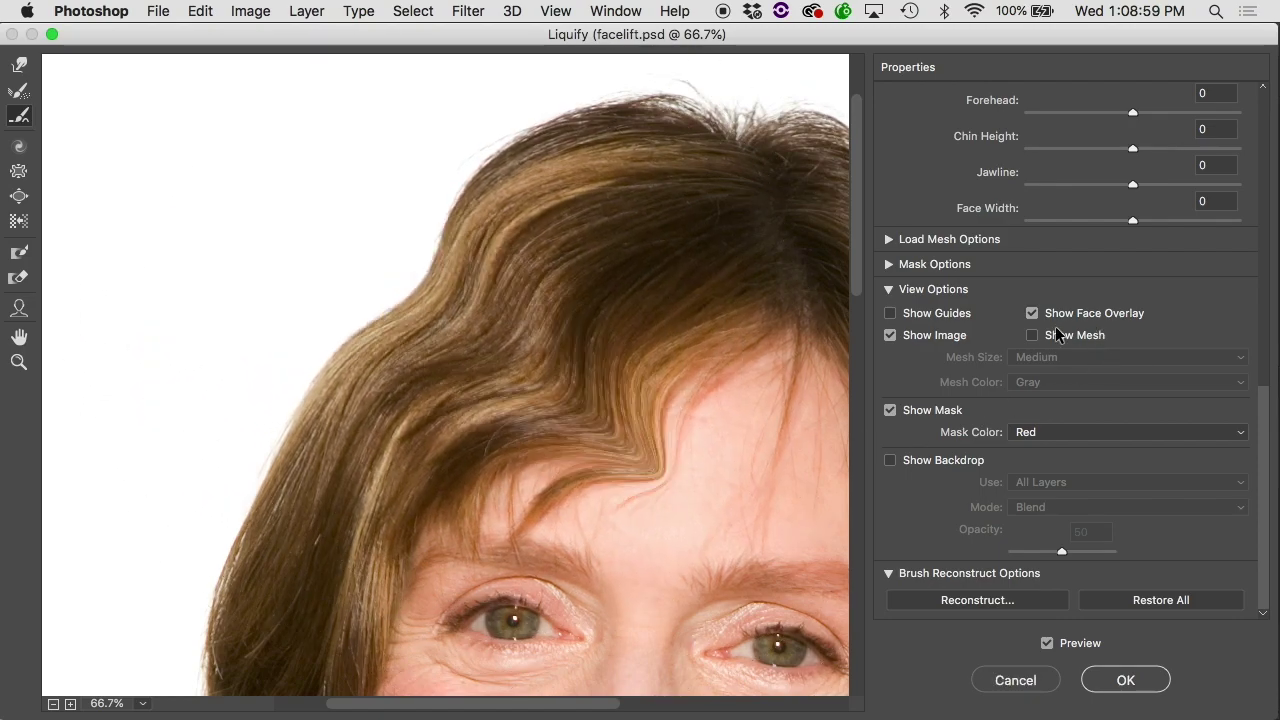
Step: Show the mesh and smooth out the remaining distortion across the hair and forehead with the Smooth tool
click(1032, 335)
mouse_move(640, 330)
mouse_down()
mouse_move(690, 330)
mouse_move(640, 360)
mouse_move(387, 367)
mouse_move(429, 257)
mouse_move(474, 286)
mouse_move(457, 366)
mouse_move(487, 480)
mouse_move(410, 460)
mouse_move(523, 470)
mouse_up()
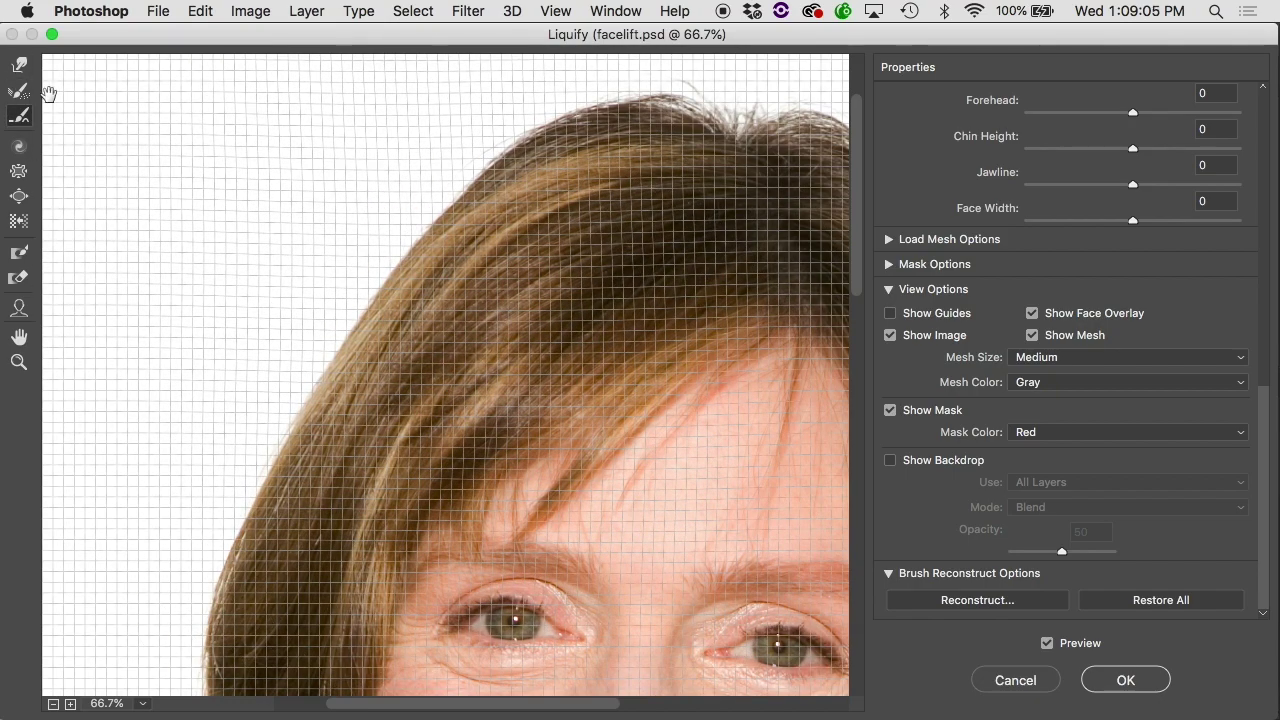
click(20, 118)
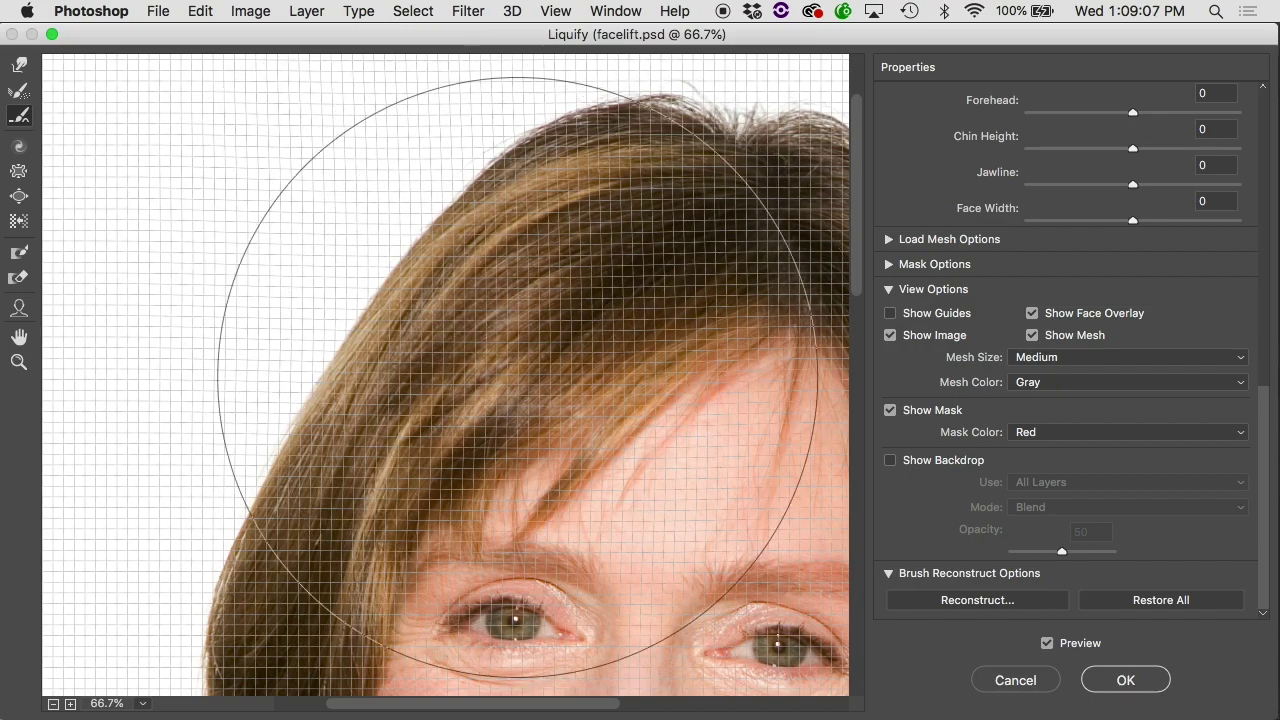
Step: Activate the Twirl Clockwise tool, hide the mesh and enlarge the brush
click(18, 146)
click(1033, 334)
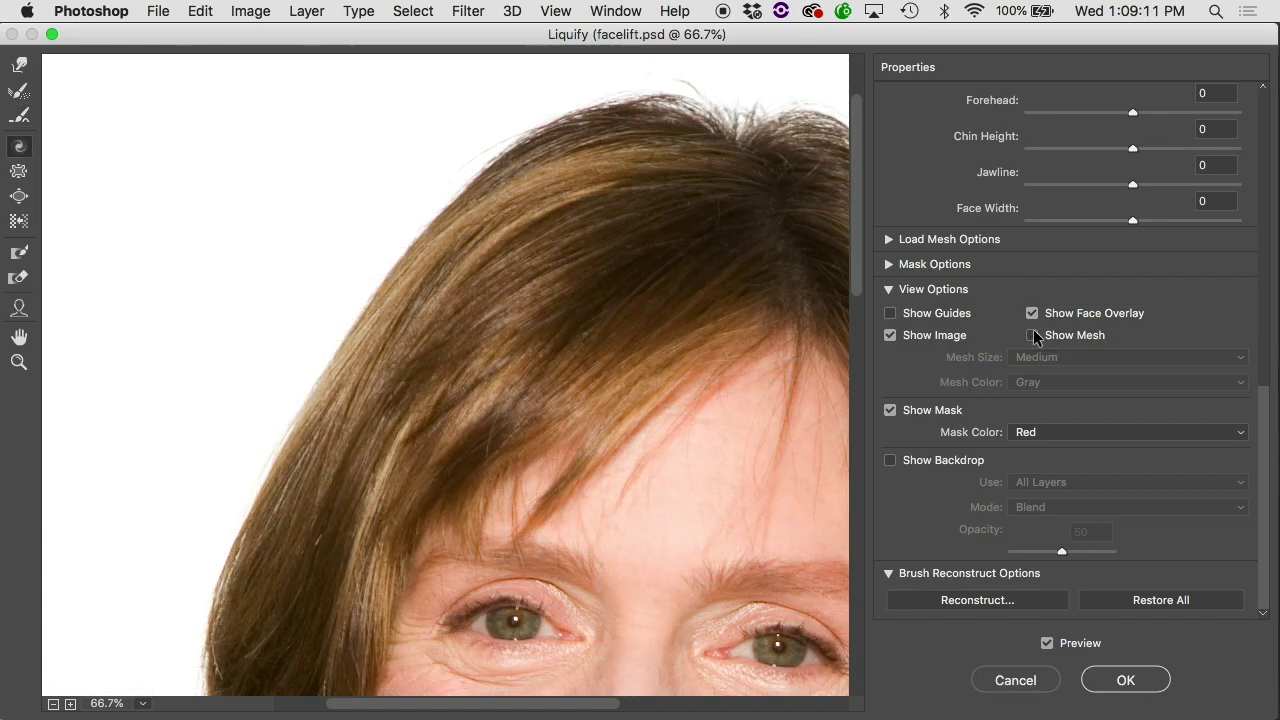
key(bracketright)
key(bracketright)
key(bracketright)
Step: Try twirling the hair's outer edge clockwise and counterclockwise, undoing each twirl
mouse_move(320, 286)
mouse_down()
mouse_move(380, 290)
mouse_move(398, 312)
mouse_move(417, 277)
mouse_up()
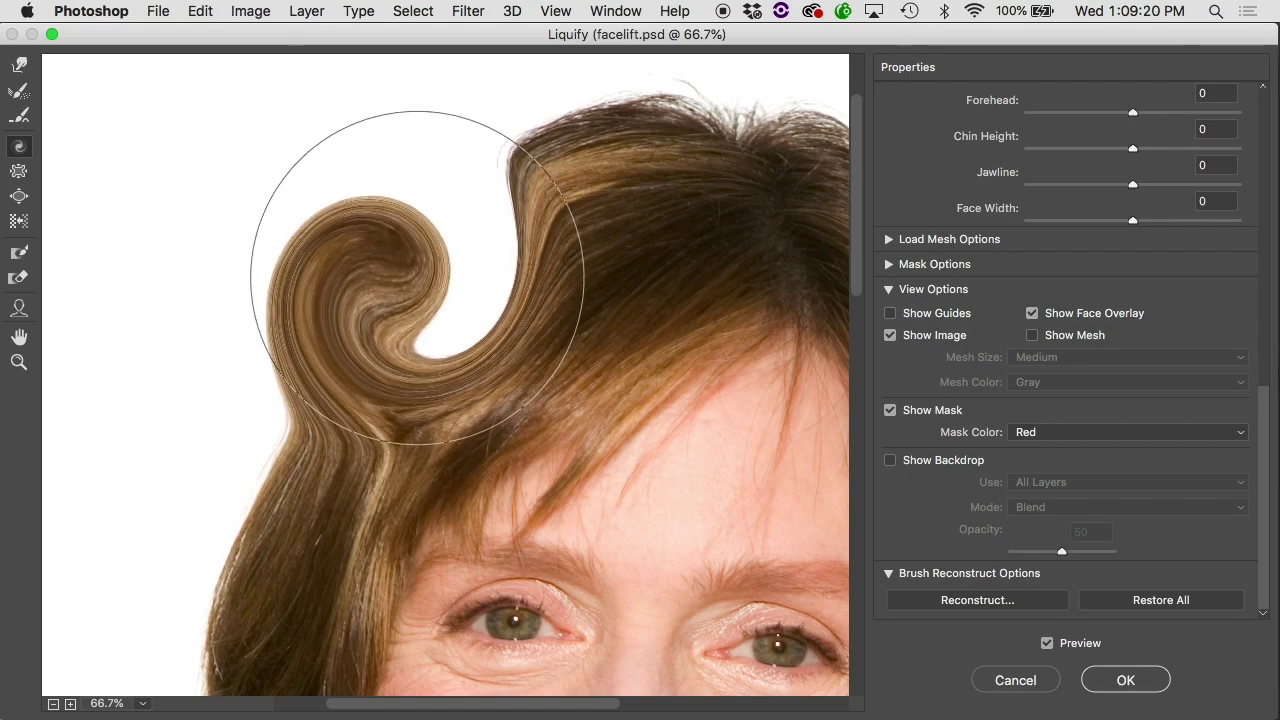
key(super+z)
key(alt)
drag(395, 284, 371, 311)
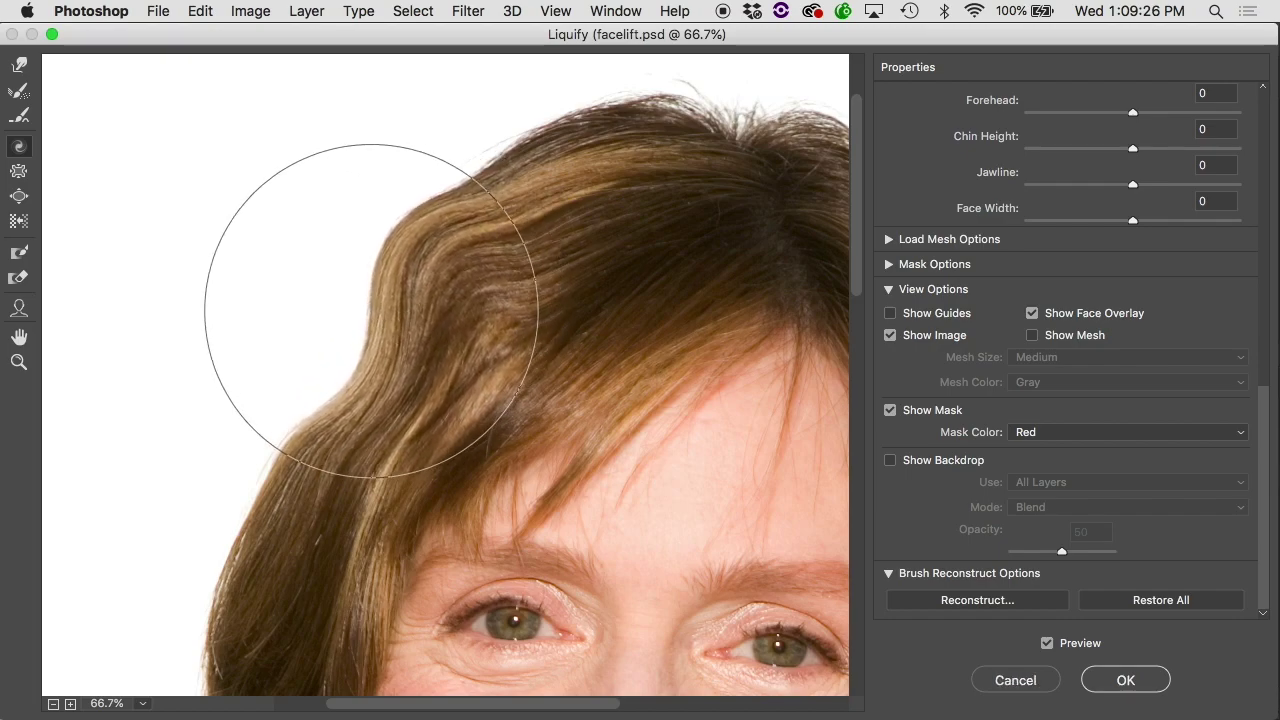
key(super+z)
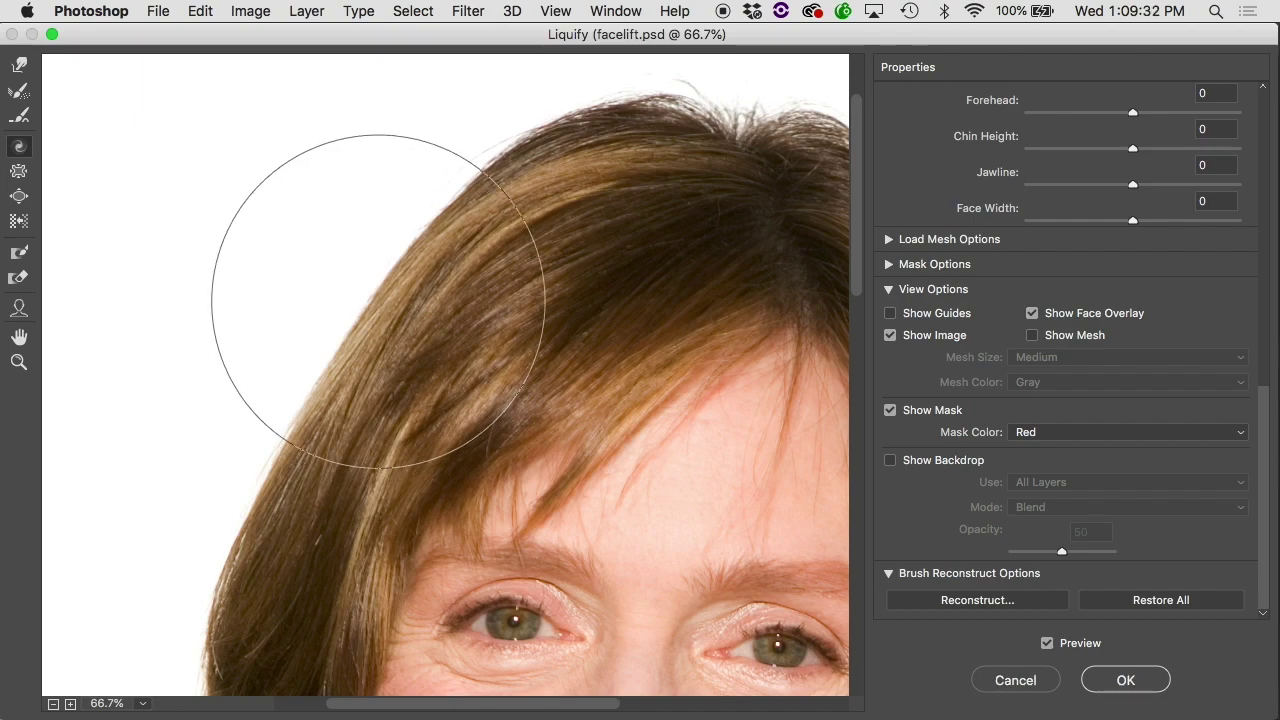
Step: Try another clockwise twirl on the hair's outer edge, and undo it
mouse_move(378, 300)
mouse_down()
mouse_move(361, 327)
mouse_move(345, 319)
mouse_move(361, 303)
mouse_move(348, 337)
mouse_move(386, 334)
mouse_up()
key(super+z)
key(super+z)
key(super+z)
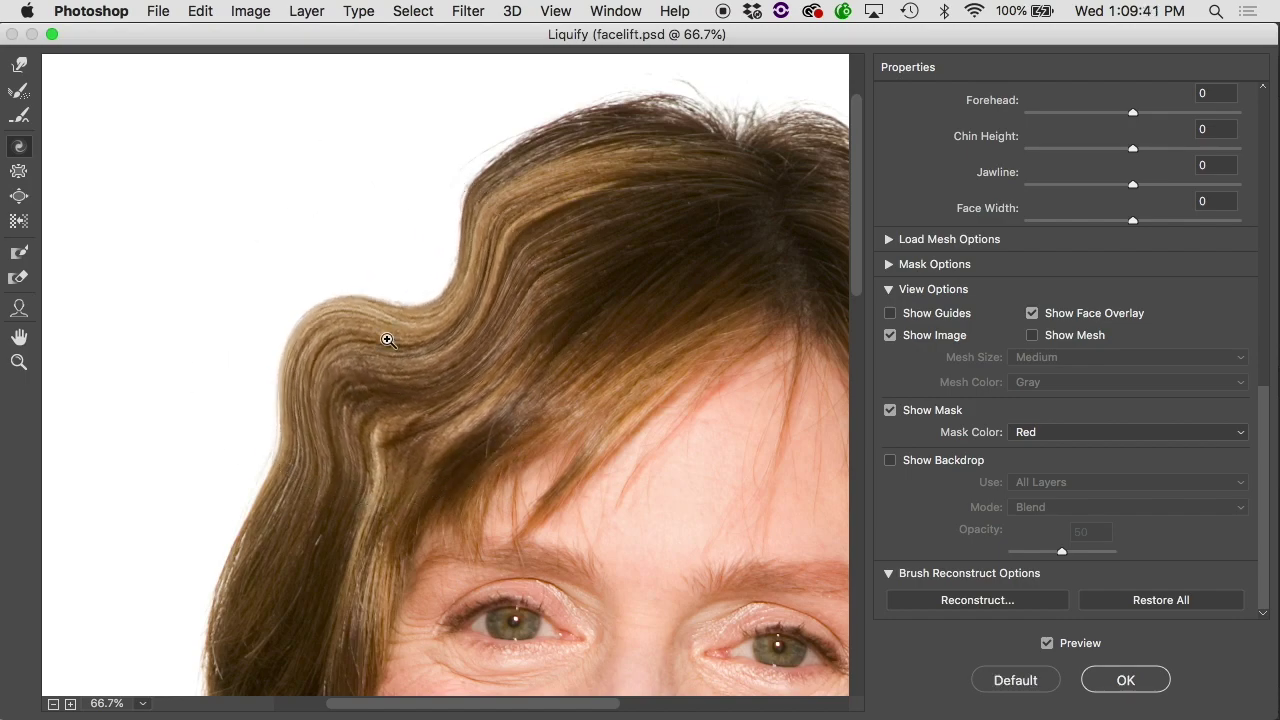
key(super+z)
Step: Reduce the Twirl Clockwise brush to size 300 over the center of the face
scroll(387, 339, down, 10)
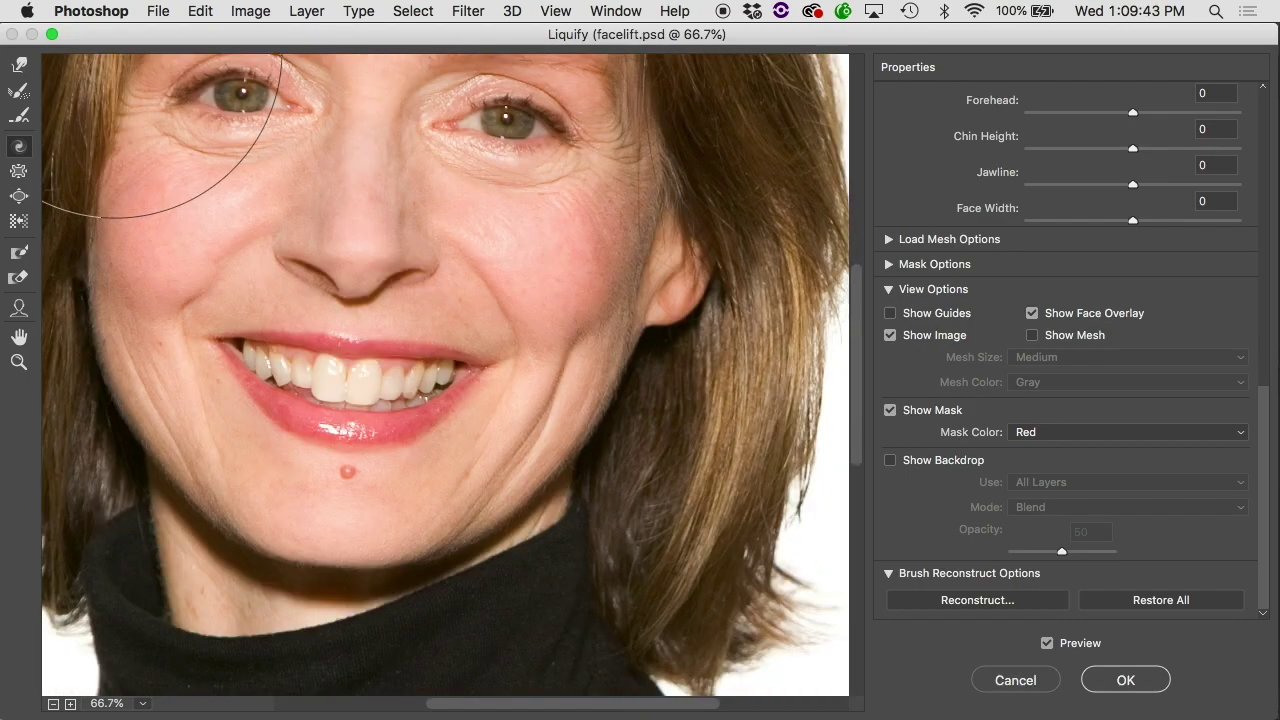
scroll(510, 420, up, 2)
scroll(510, 420, left, 2)
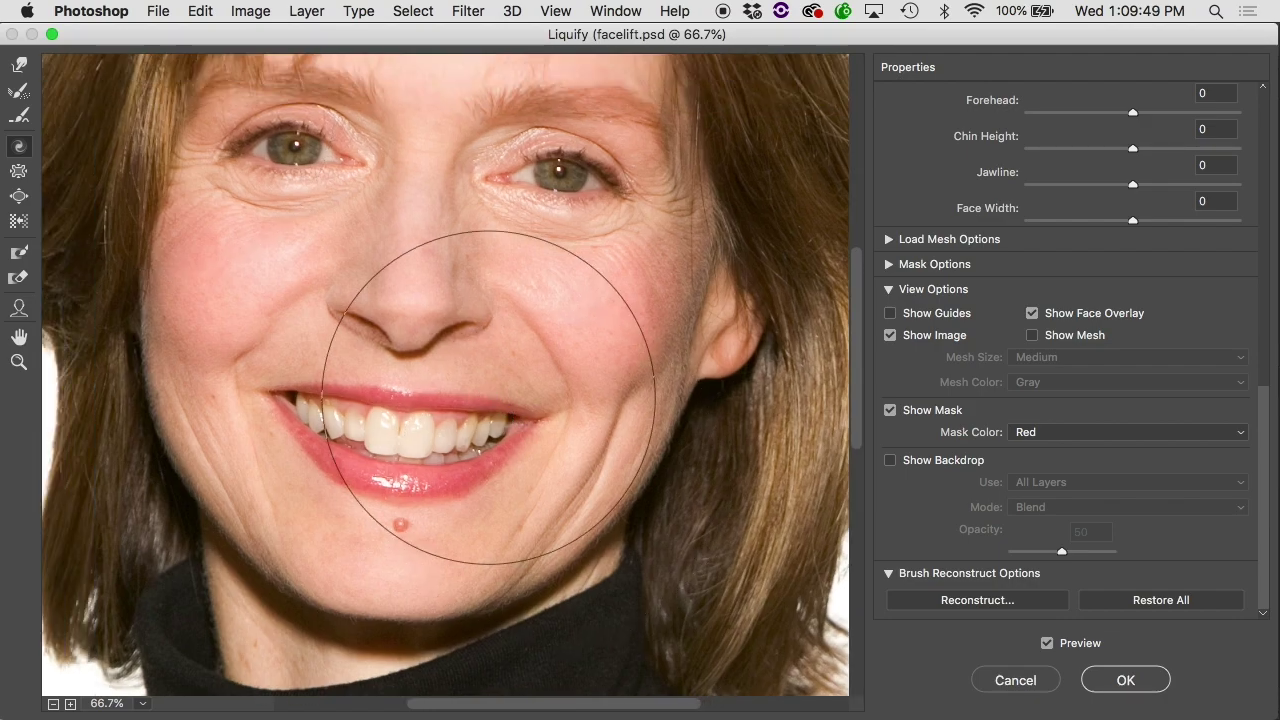
key(space)
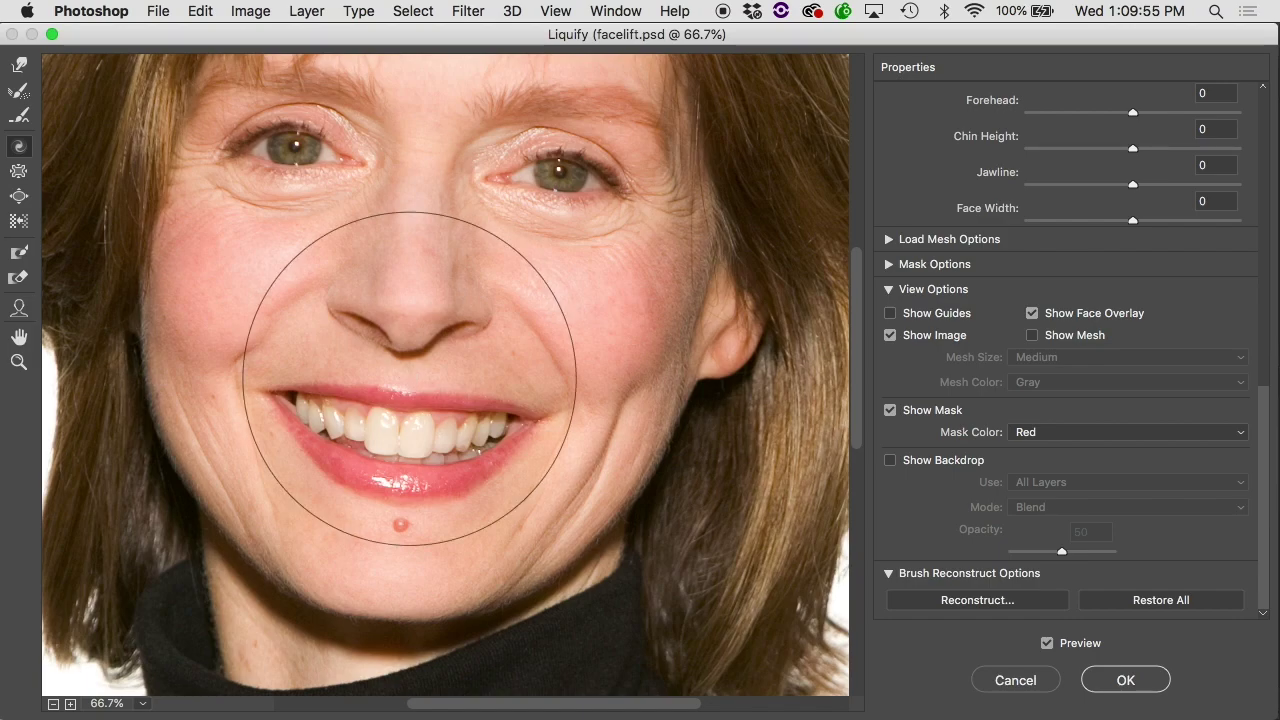
key(super+space)
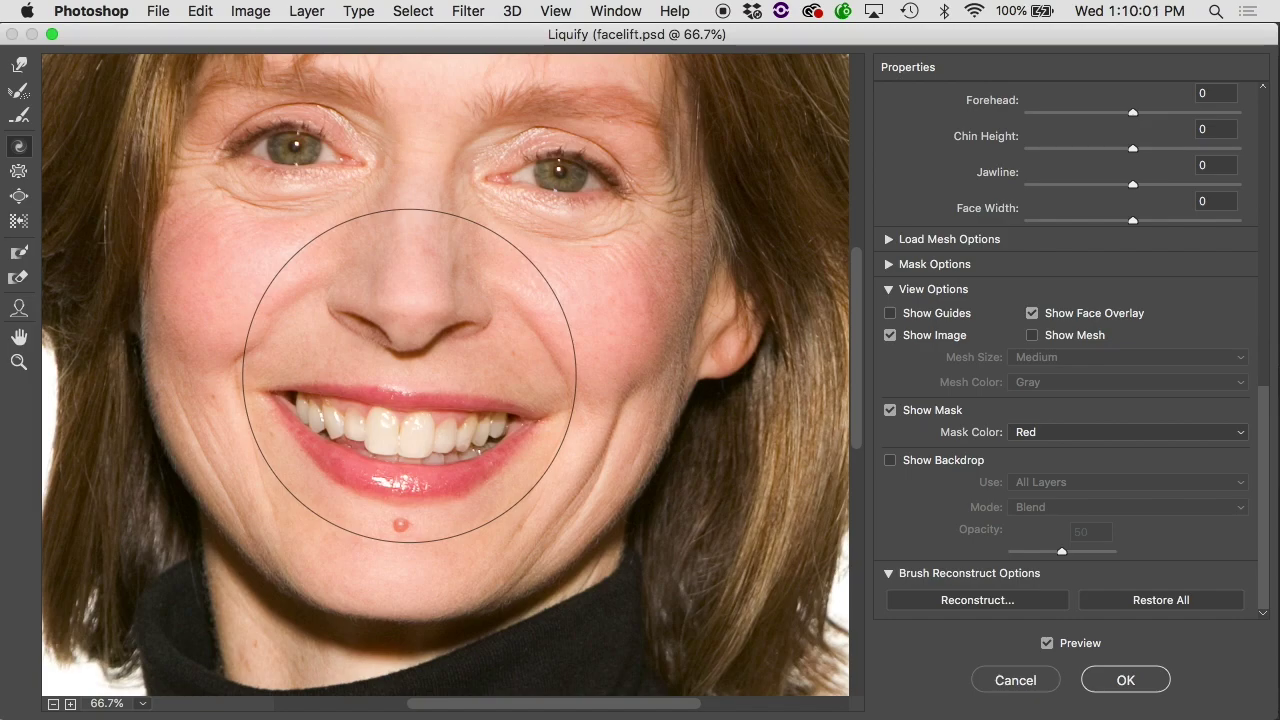
key(bracketleft)
key(bracketleft)
key(bracketleft)
key(bracketleft)
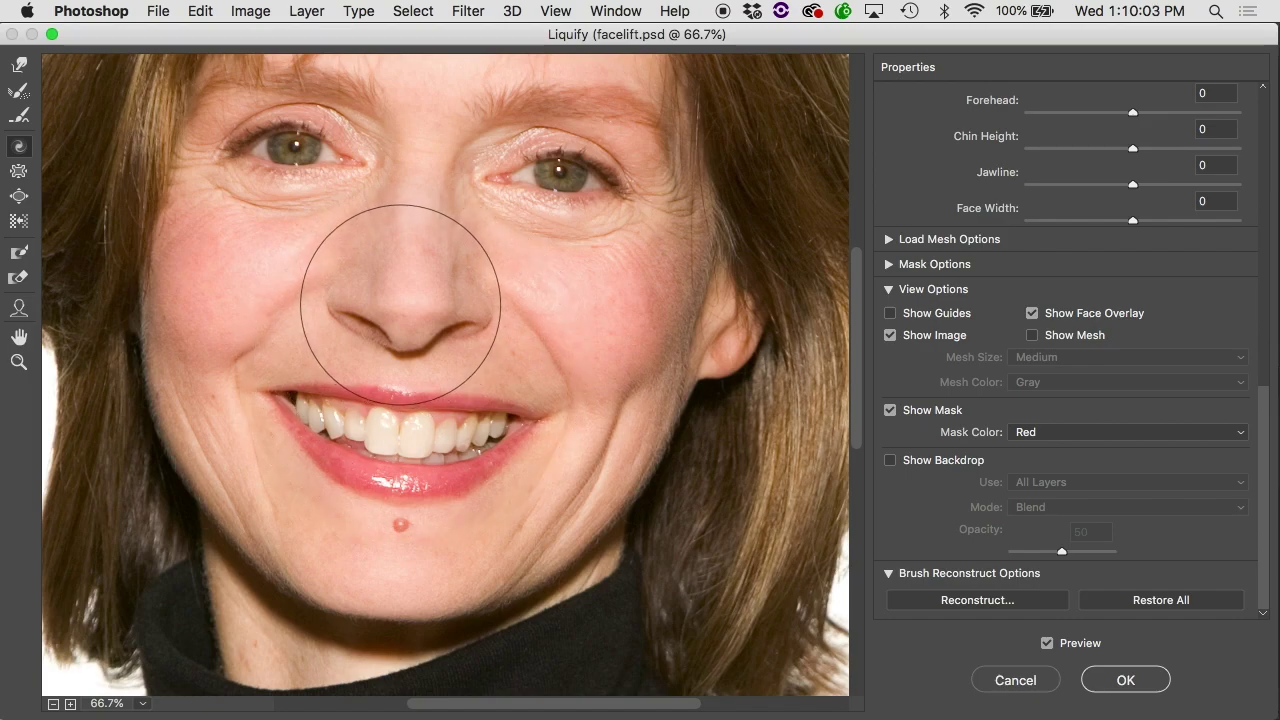
key(alt)
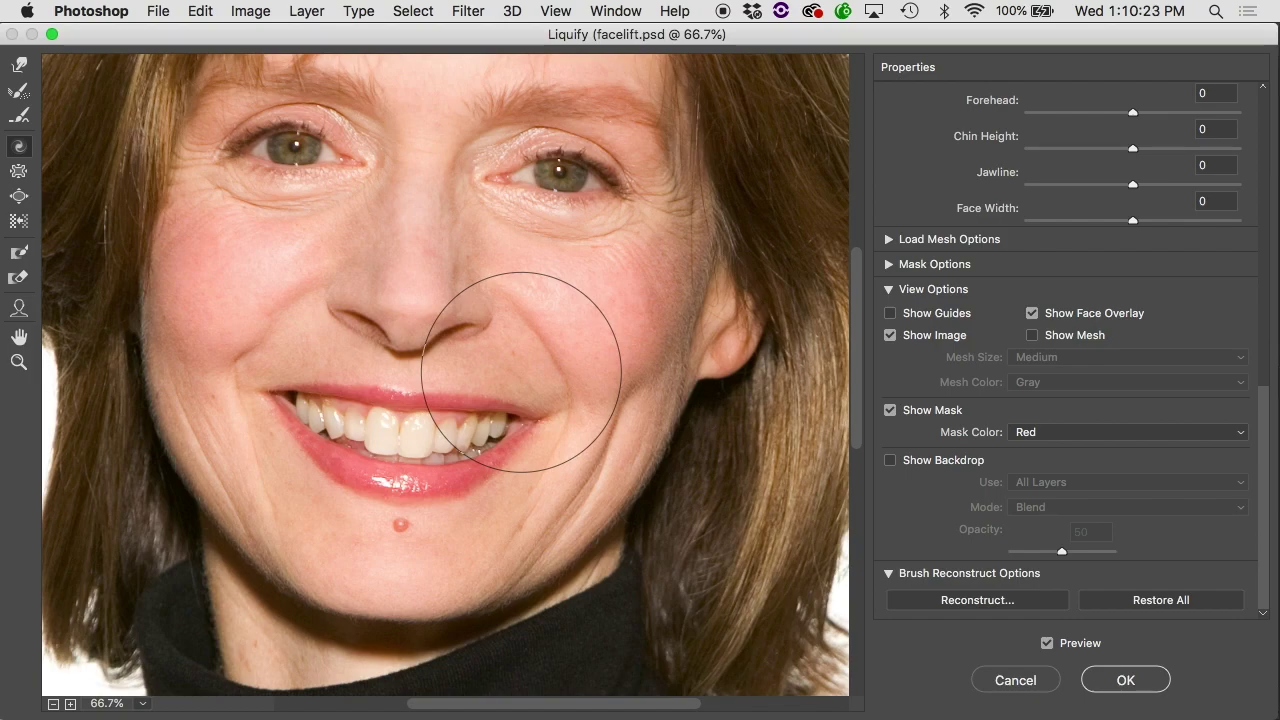
click(18, 309)
scroll(1168, 160, up, 10)
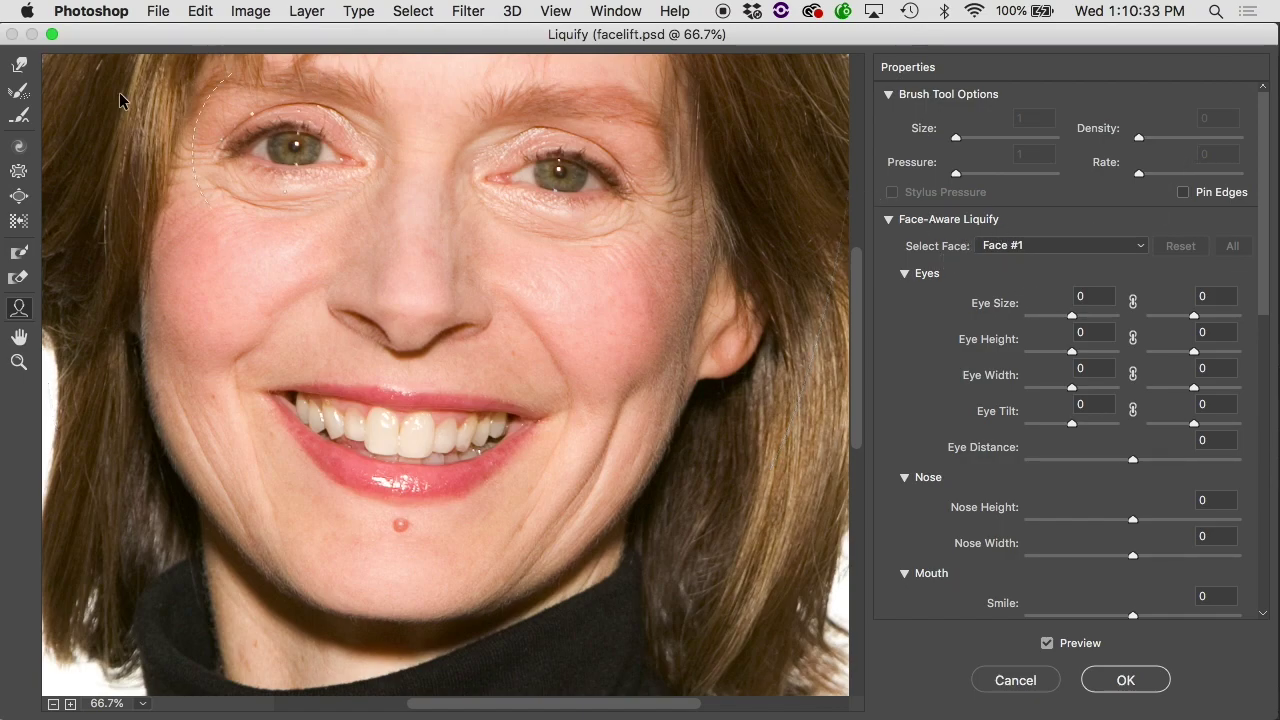
click(19, 147)
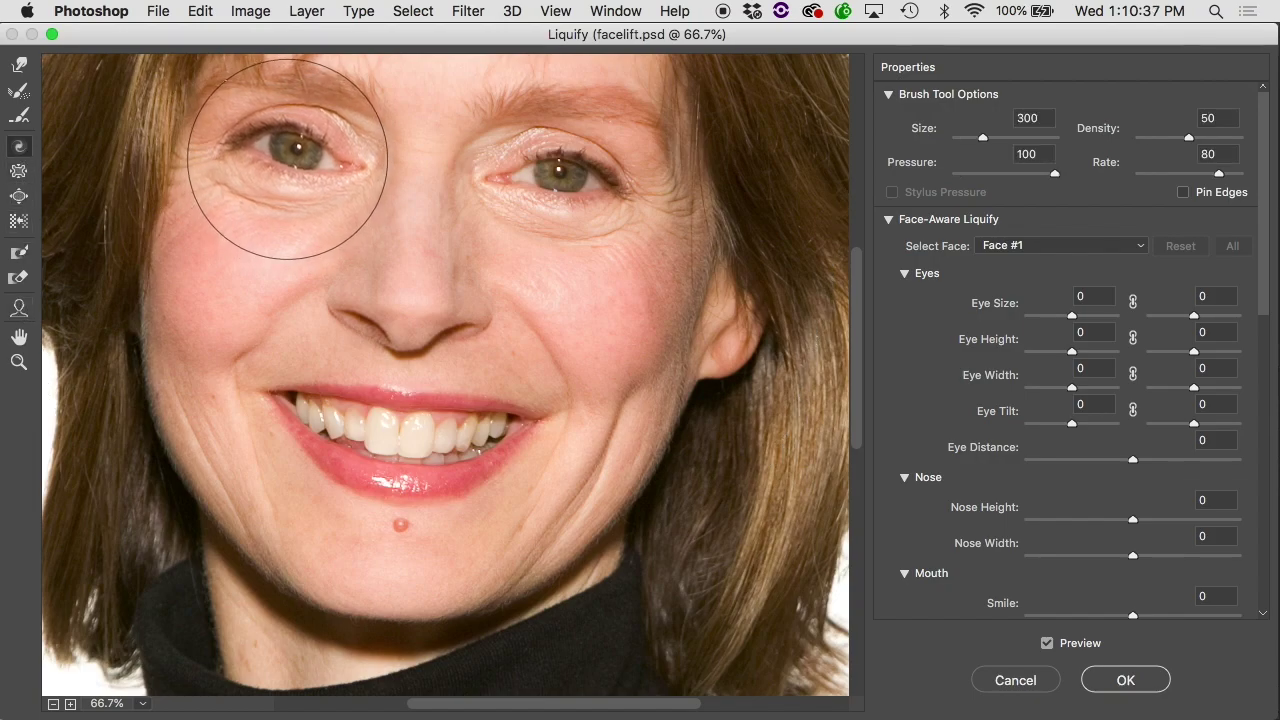
Step: Try shrinking both eyes with the Pucker tool at brush size 500, and undo the changes
key(s)
key(bracketright)
key(bracketright)
drag(307, 145, 302, 152)
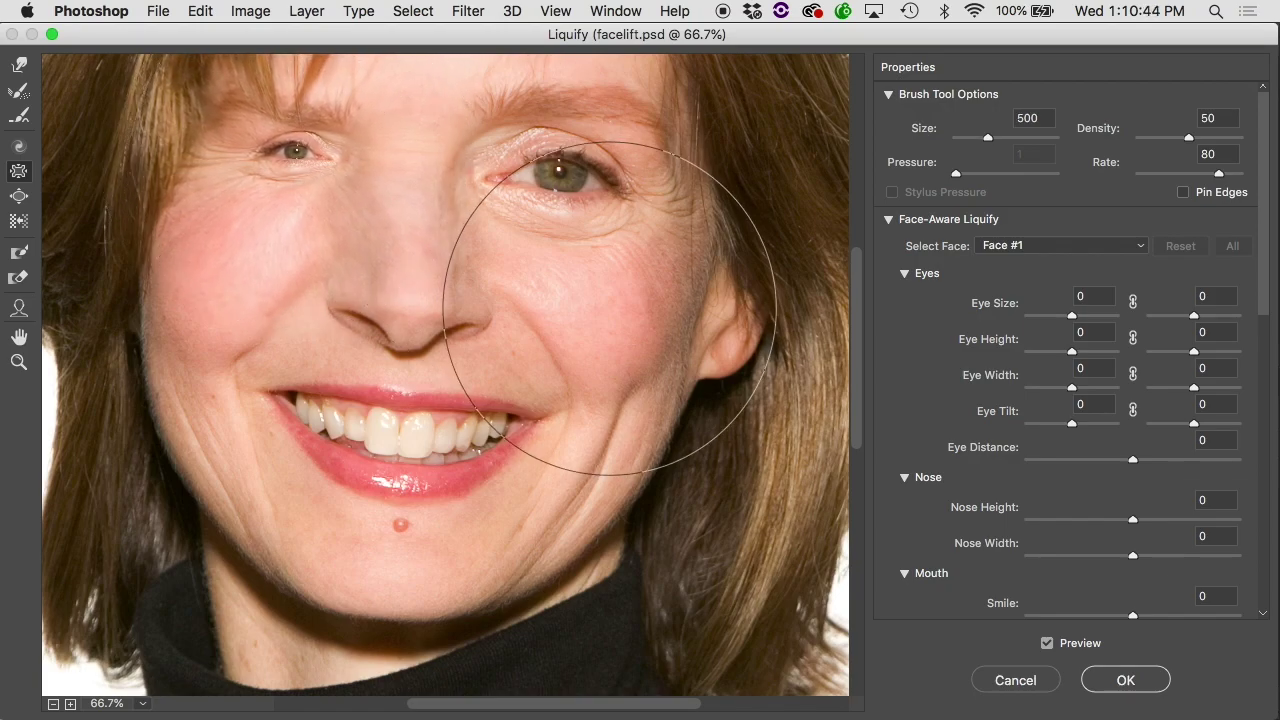
mouse_move(563, 186)
mouse_down()
mouse_move(558, 206)
mouse_move(549, 174)
mouse_up()
key(super+alt+z)
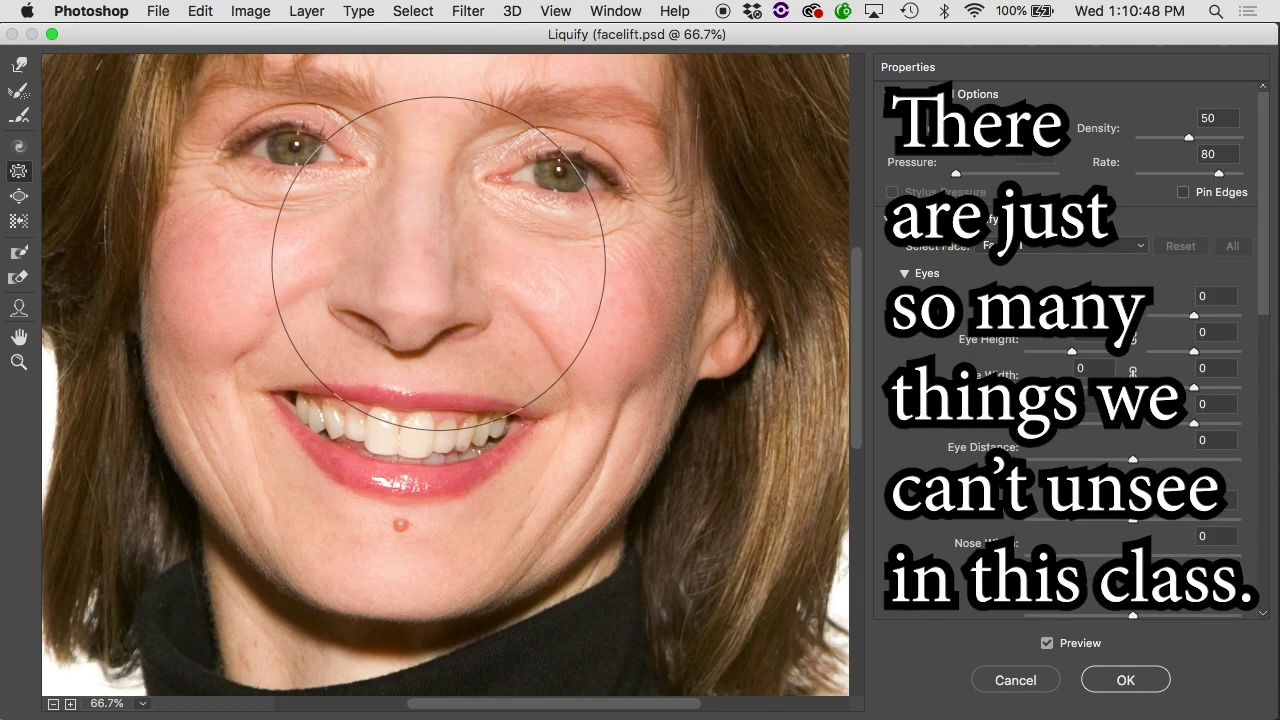
Step: Reduce the Pucker brush to size 250 over the nose
key(bracketleft)
key(bracketleft)
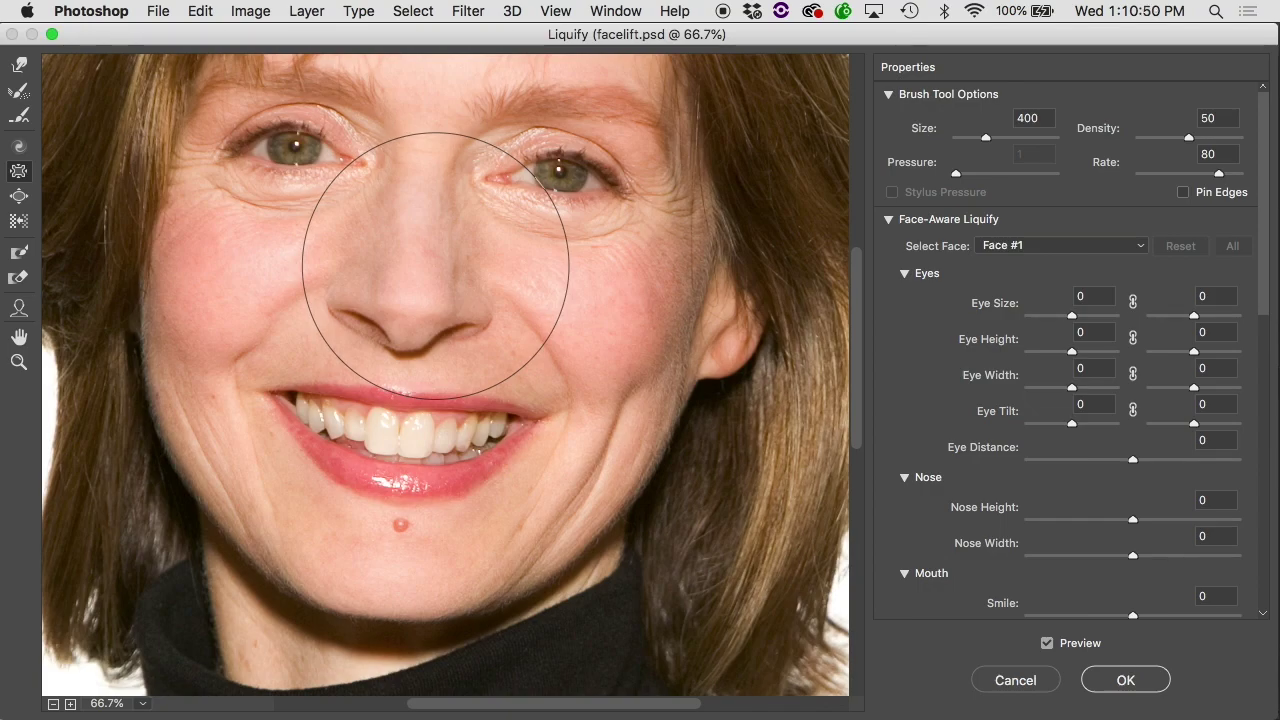
key(bracketleft)
key(bracketleft)
key(bracketleft)
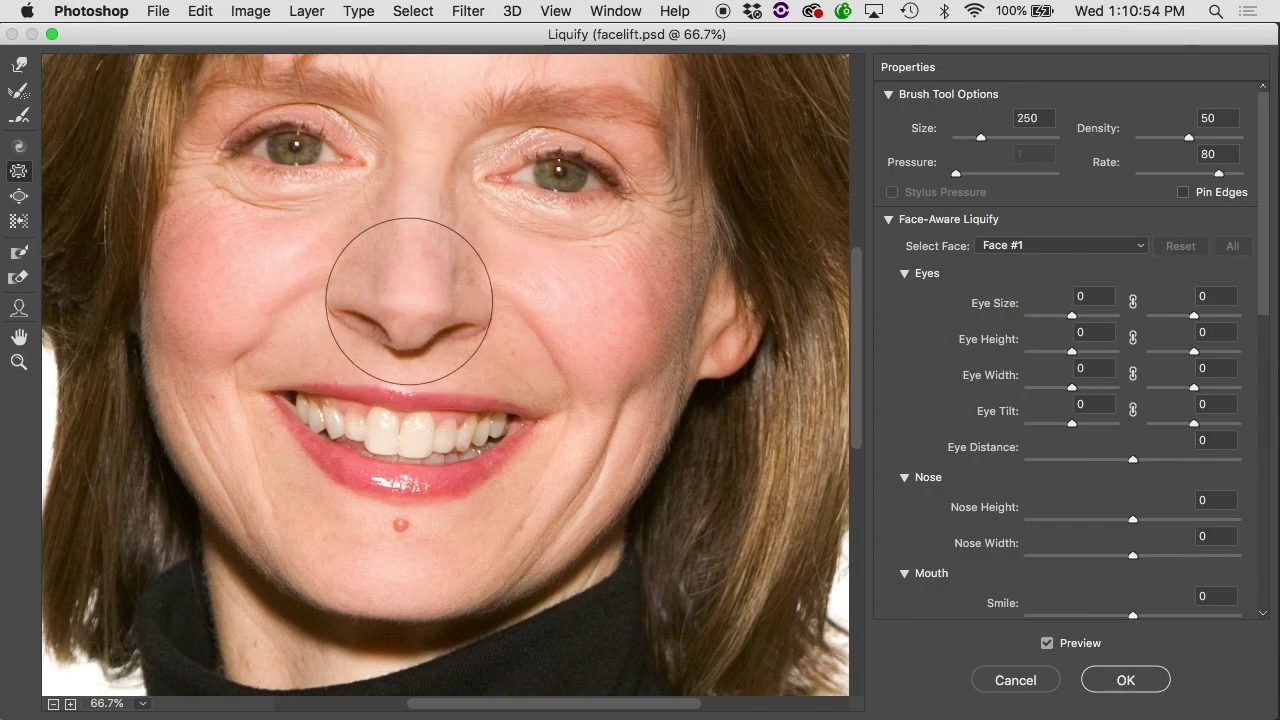
key(super+alt+space)
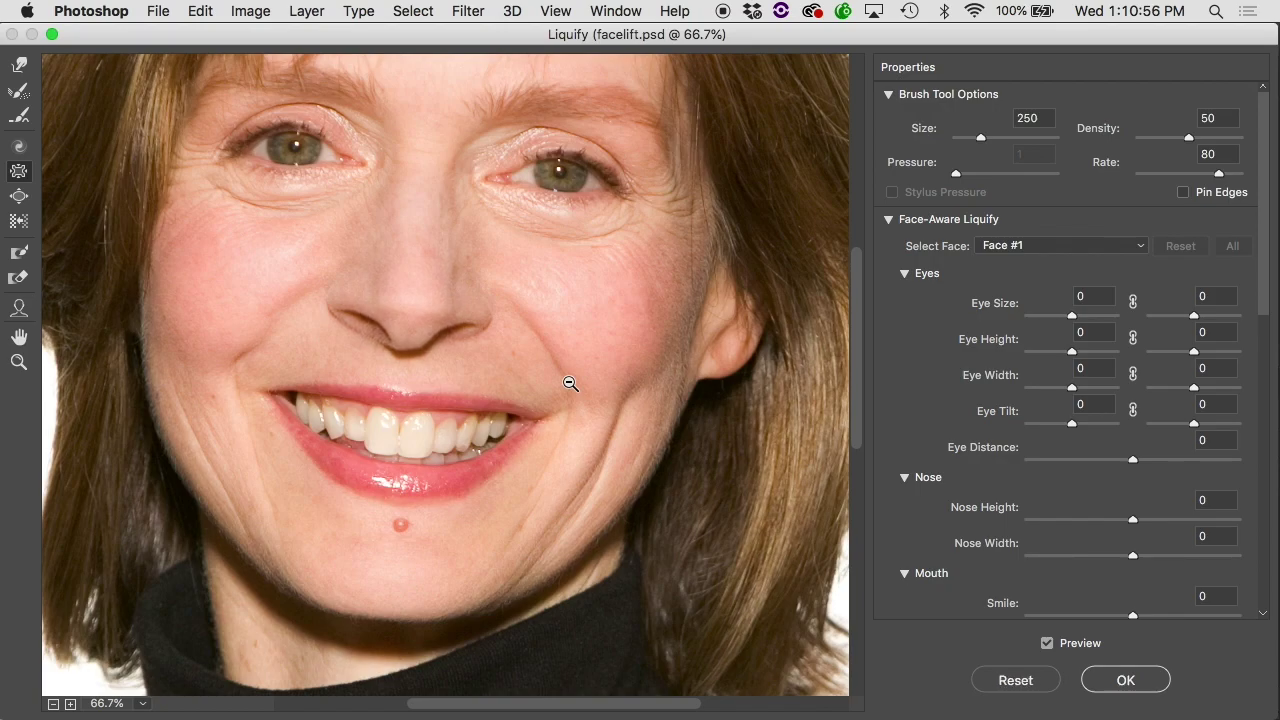
Step: Try enlarging both eyes with the Bloat tool at brush size 500, and undo the changes
click(19, 196)
key(bracketright)
key(bracketright)
key(bracketright)
key(bracketright)
key(bracketright)
drag(295, 150, 295, 150)
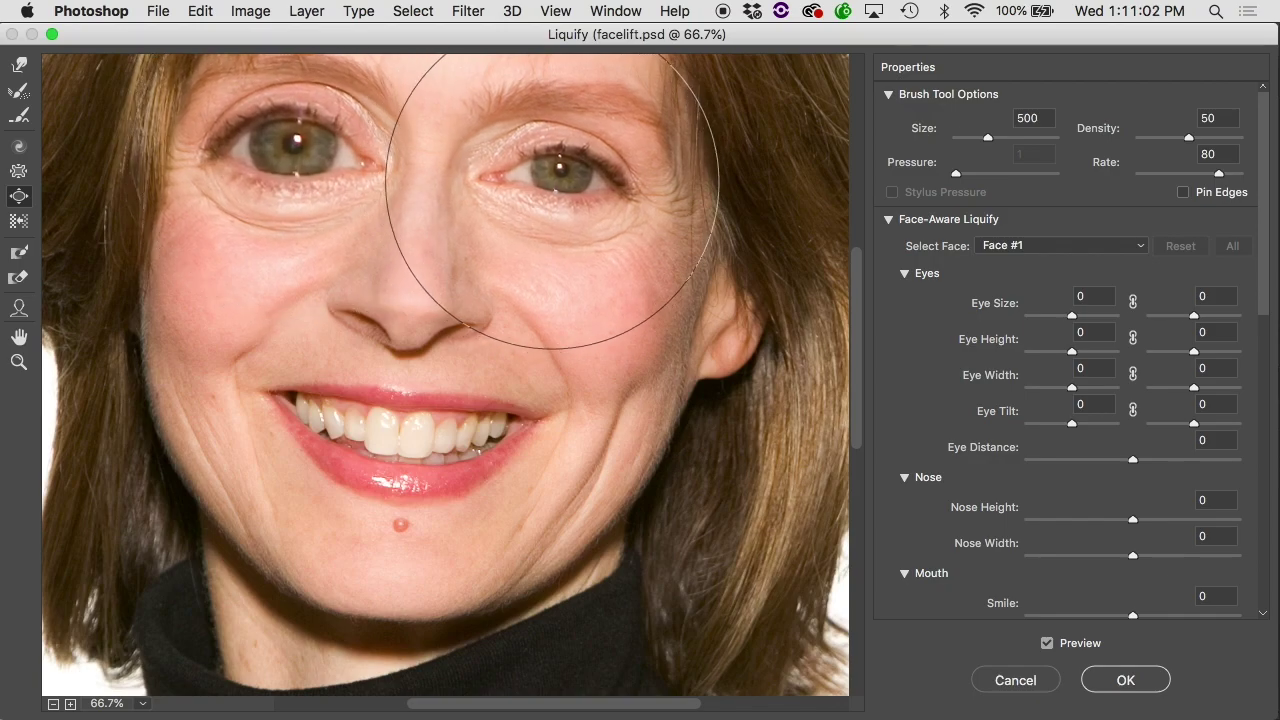
drag(557, 185, 548, 183)
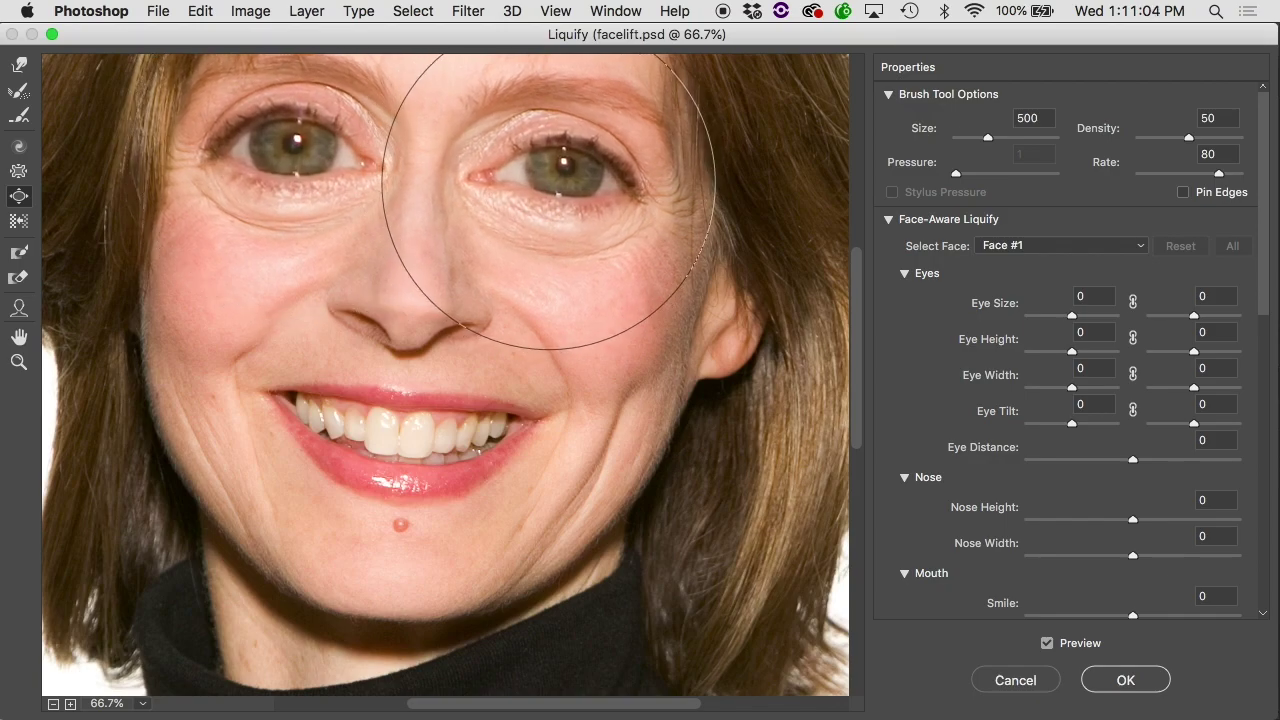
key(super+alt+z)
key(super+alt+z)
key(super+alt+z)
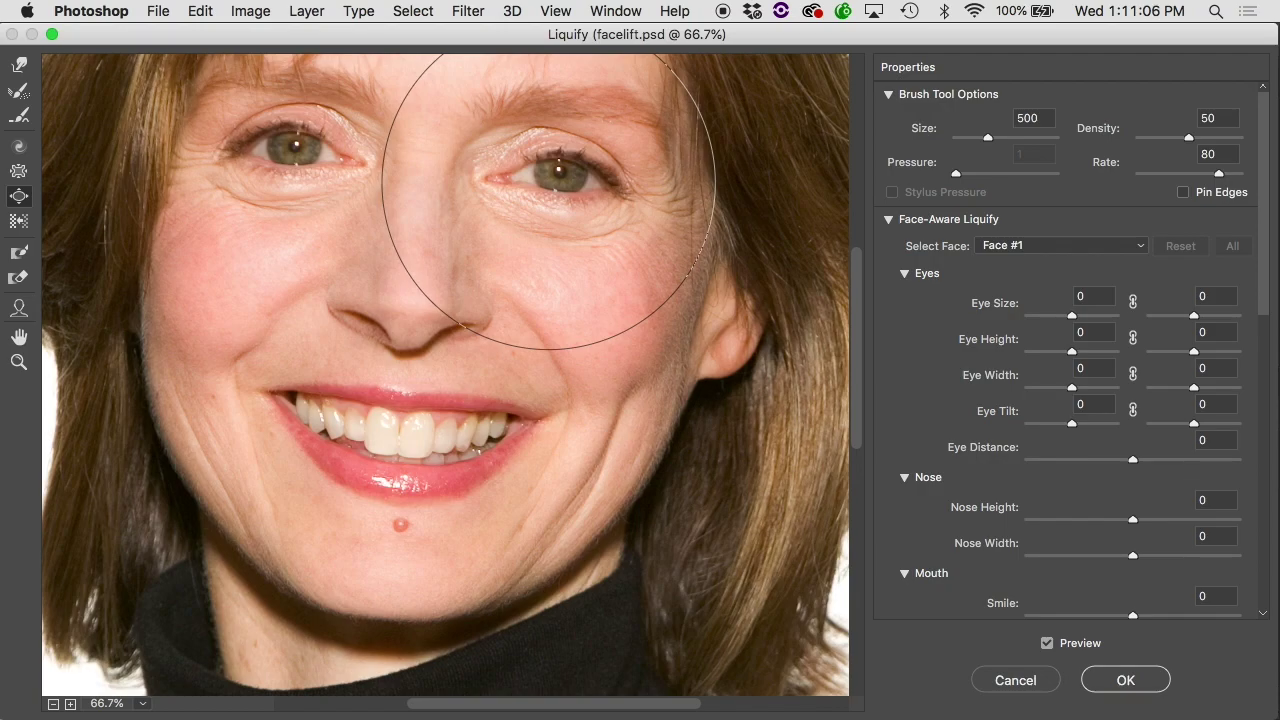
Step: Set the Bloat brush size to 400, try shrinking one eye with the tool's effect reversed, and undo it
key(bracketleft)
key(bracketleft)
key(bracketleft)
key(bracketleft)
key(bracketleft)
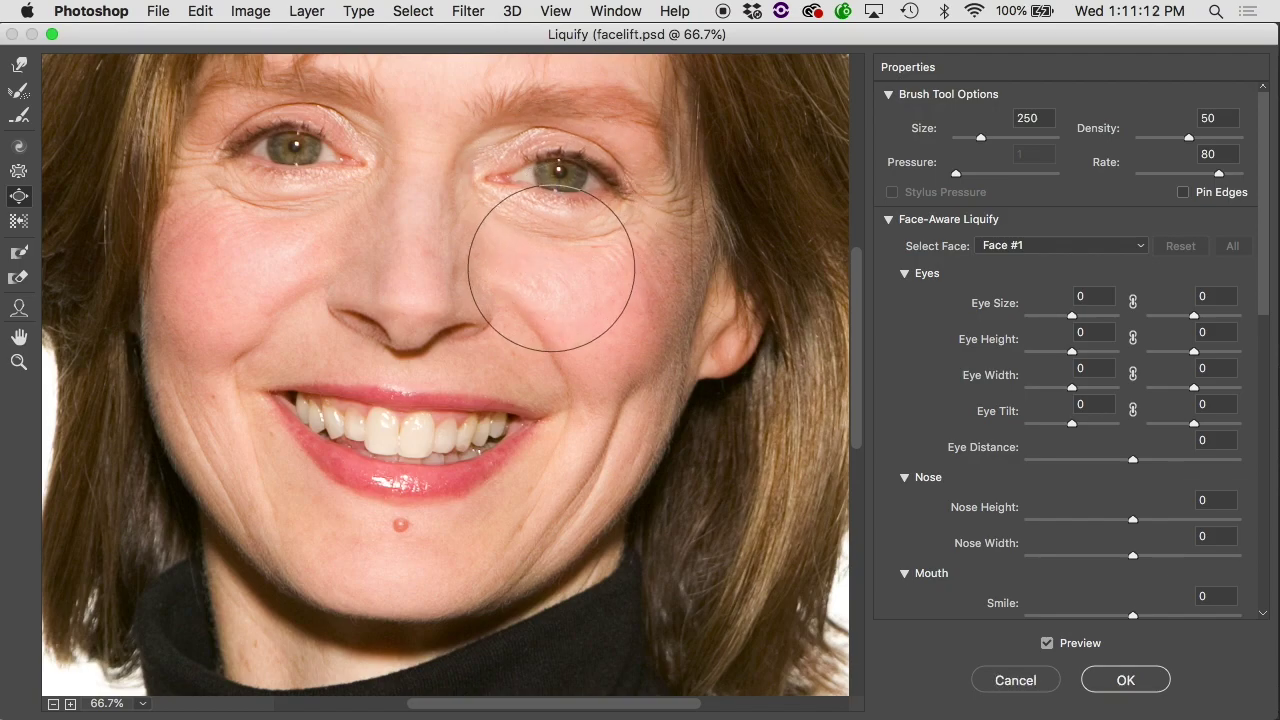
key(bracketright)
key(bracketright)
key(bracketright)
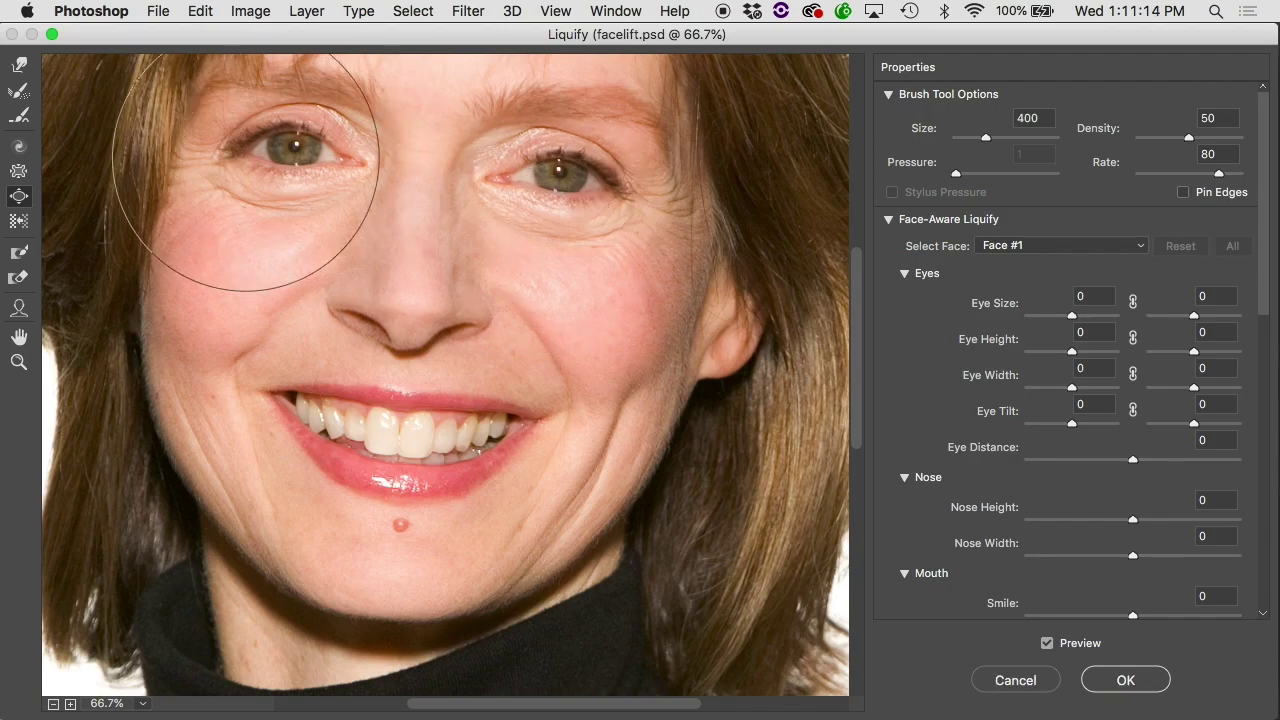
drag(302, 158, 287, 154)
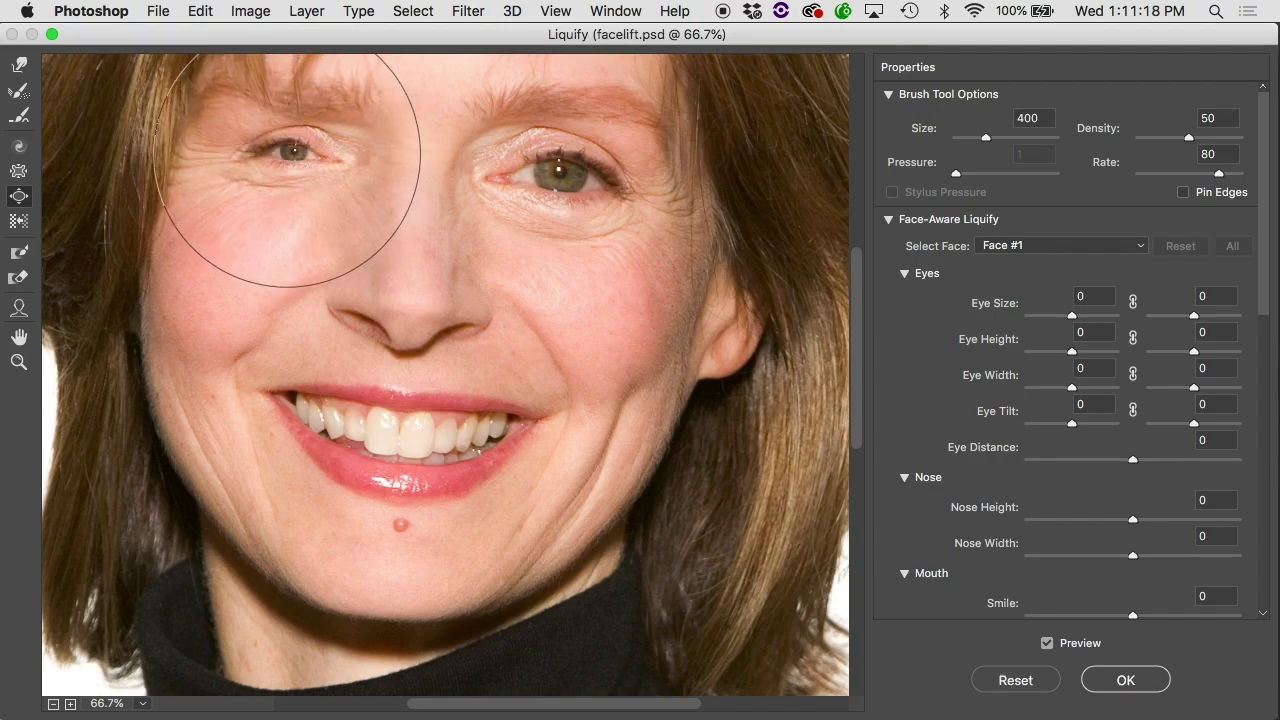
key(super+z)
click(18, 195)
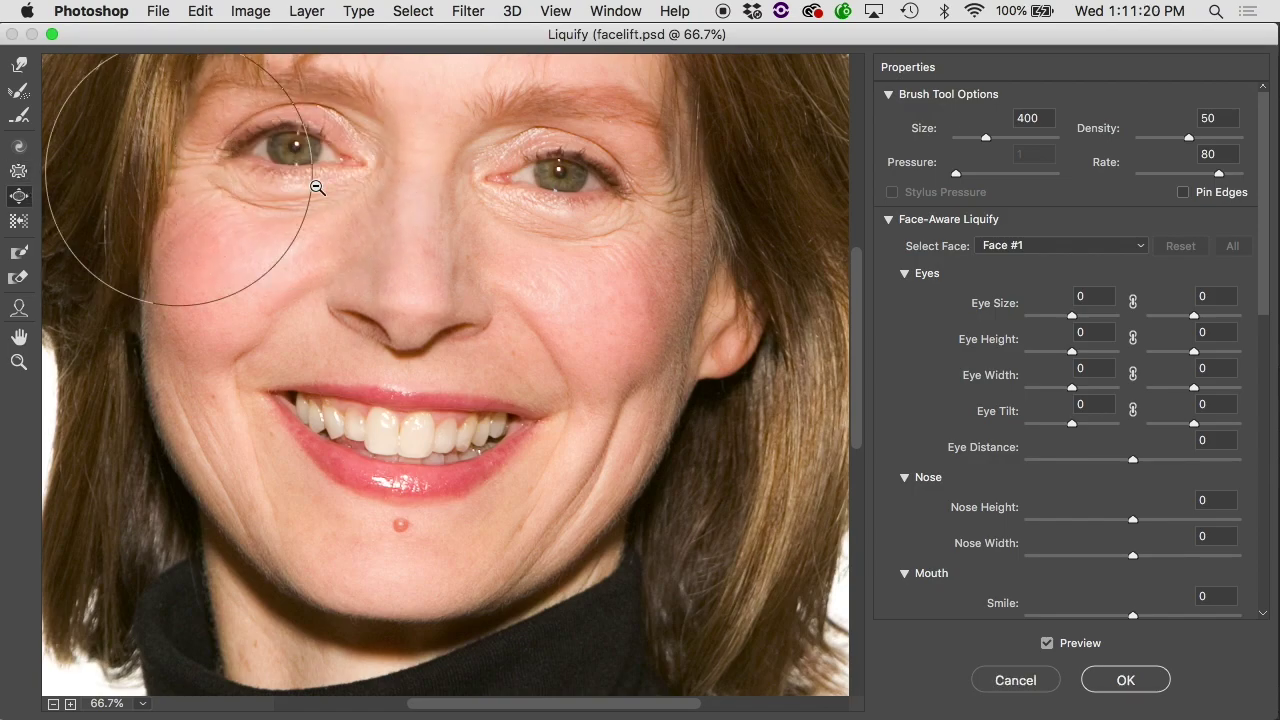
Step: Try shifting the hair and face sideways with upward Push Left strokes at brush size 900, and undo the strokes
scroll(177, 171, down, 2)
click(18, 221)
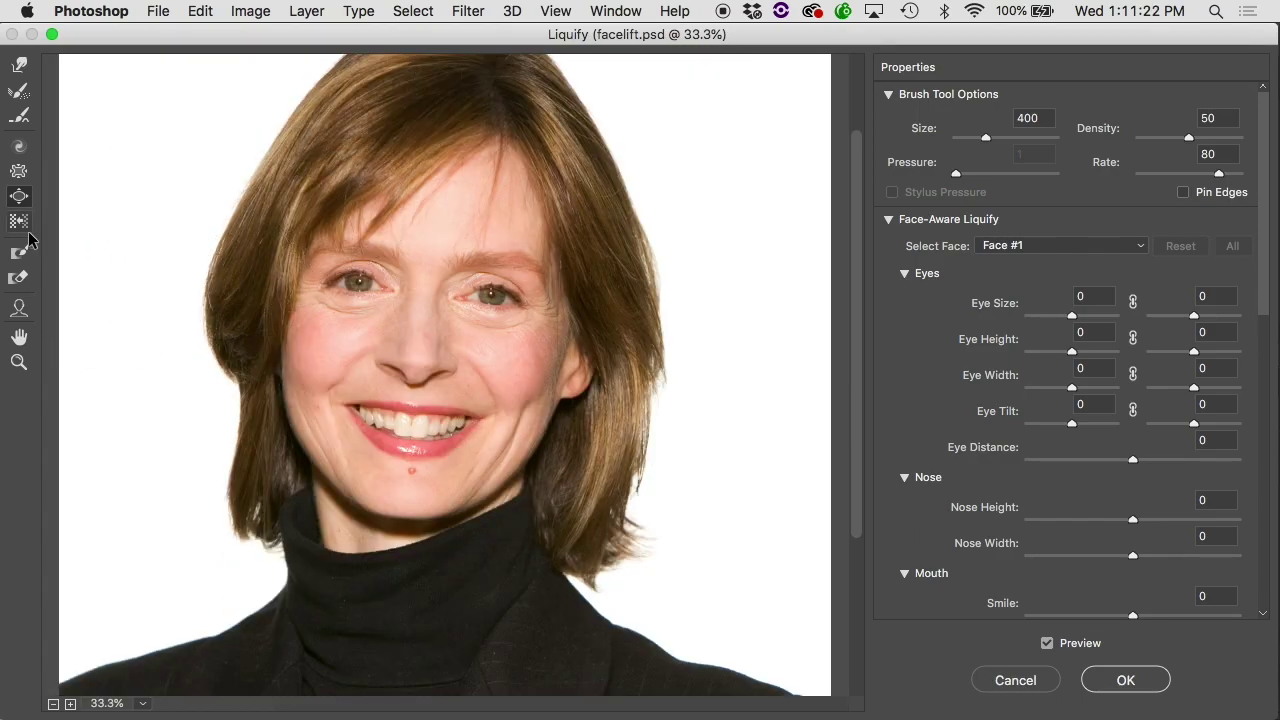
drag(214, 543, 220, 204)
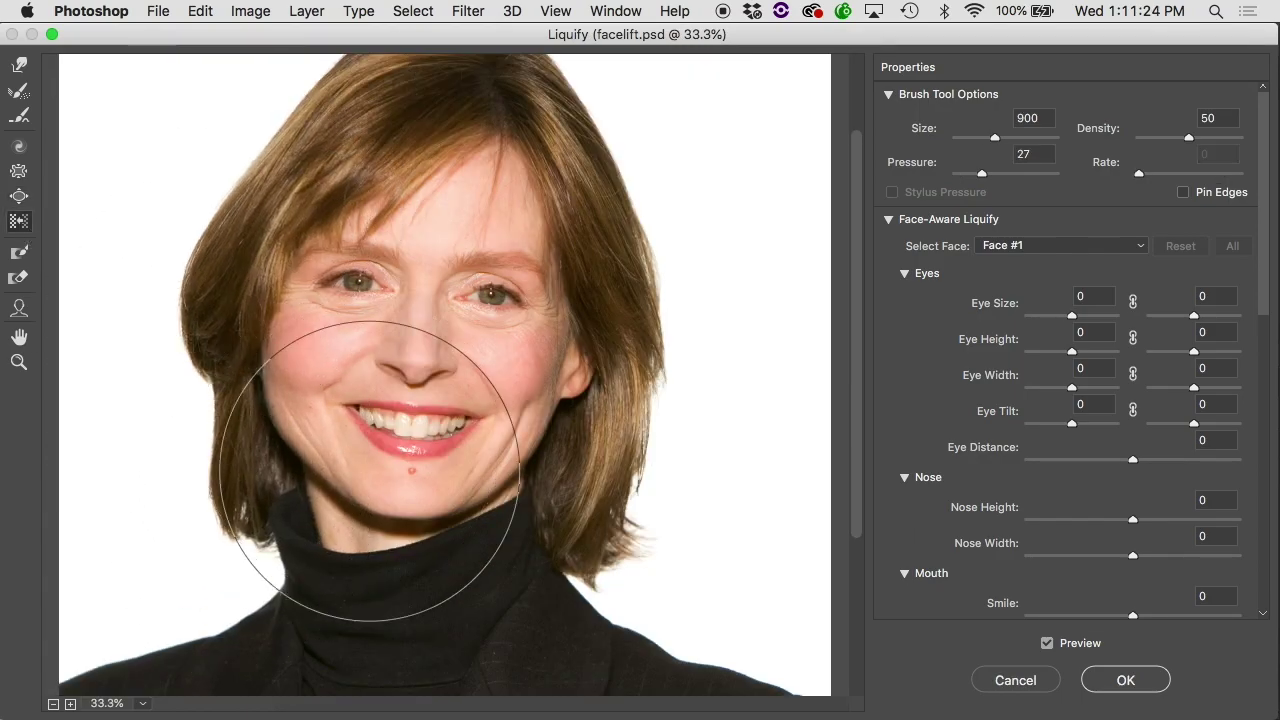
drag(371, 400, 391, 177)
drag(491, 391, 548, 220)
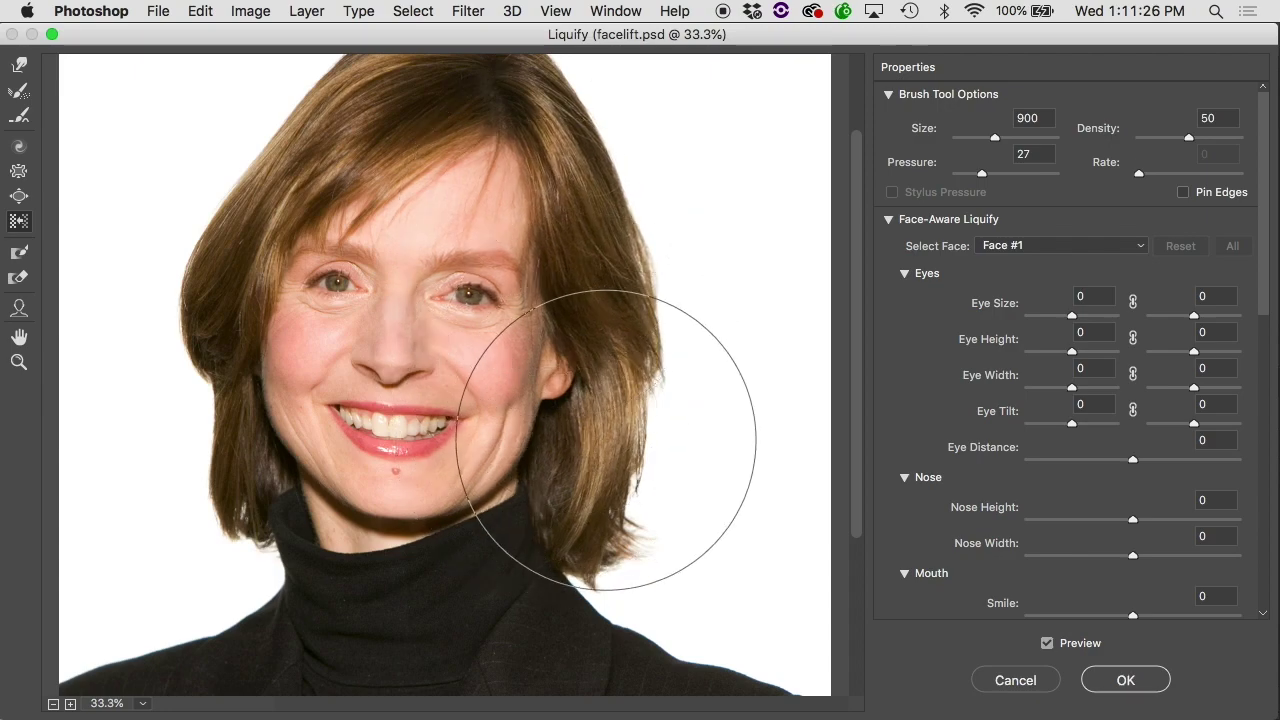
drag(606, 423, 645, 240)
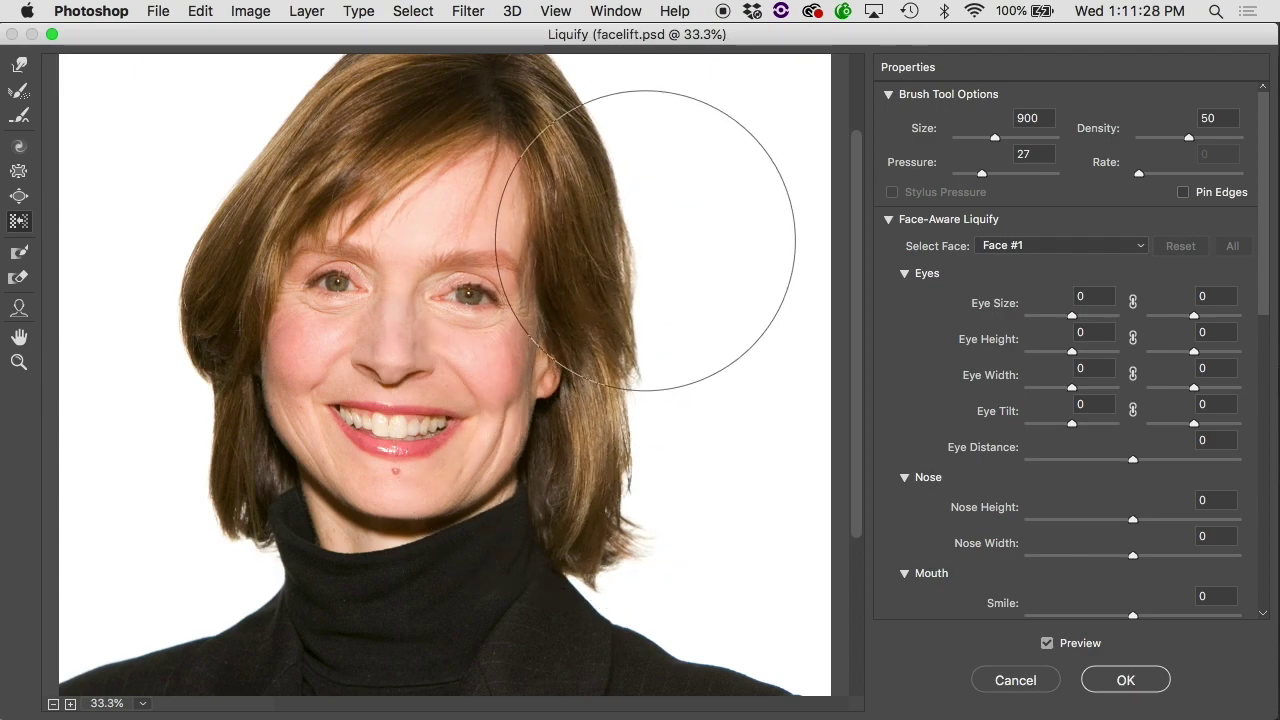
key(super+alt+z)
key(super+alt+z)
key(super+alt+z)
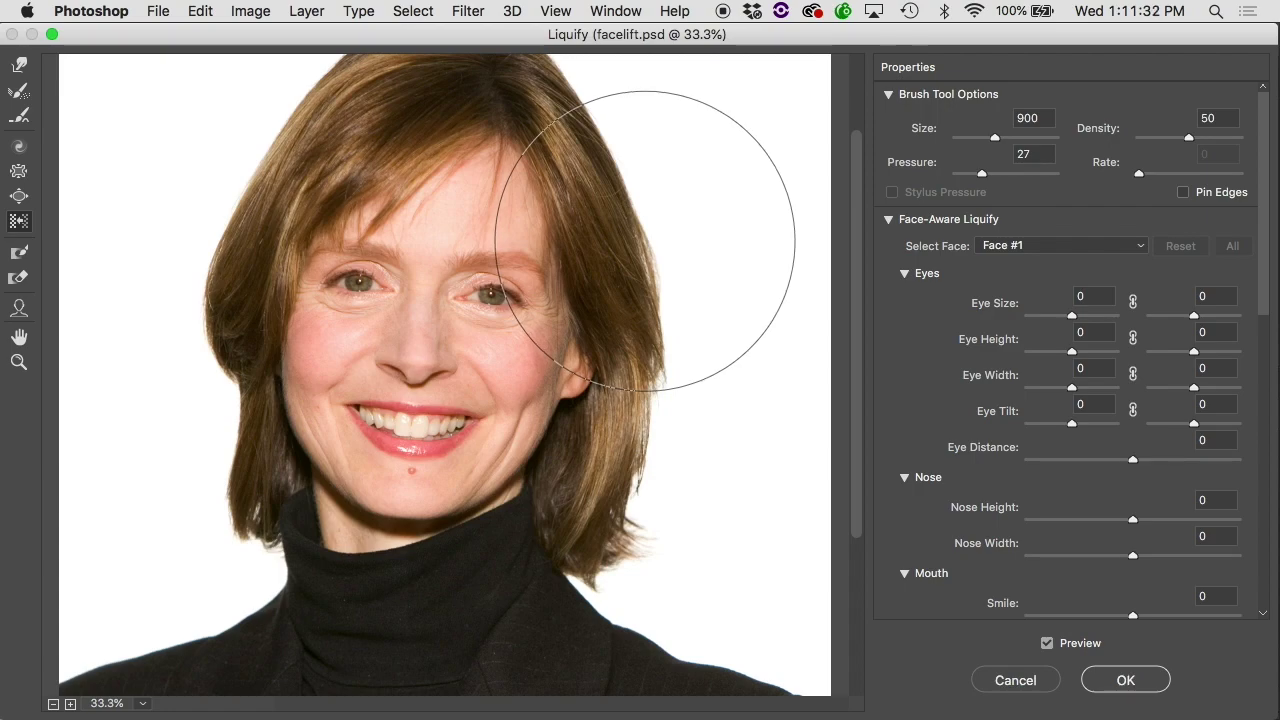
Step: Zoom out to 25% and try an upward Push Left stroke along the hair's left edge, undoing it
key(super+space)
key(super+minus)
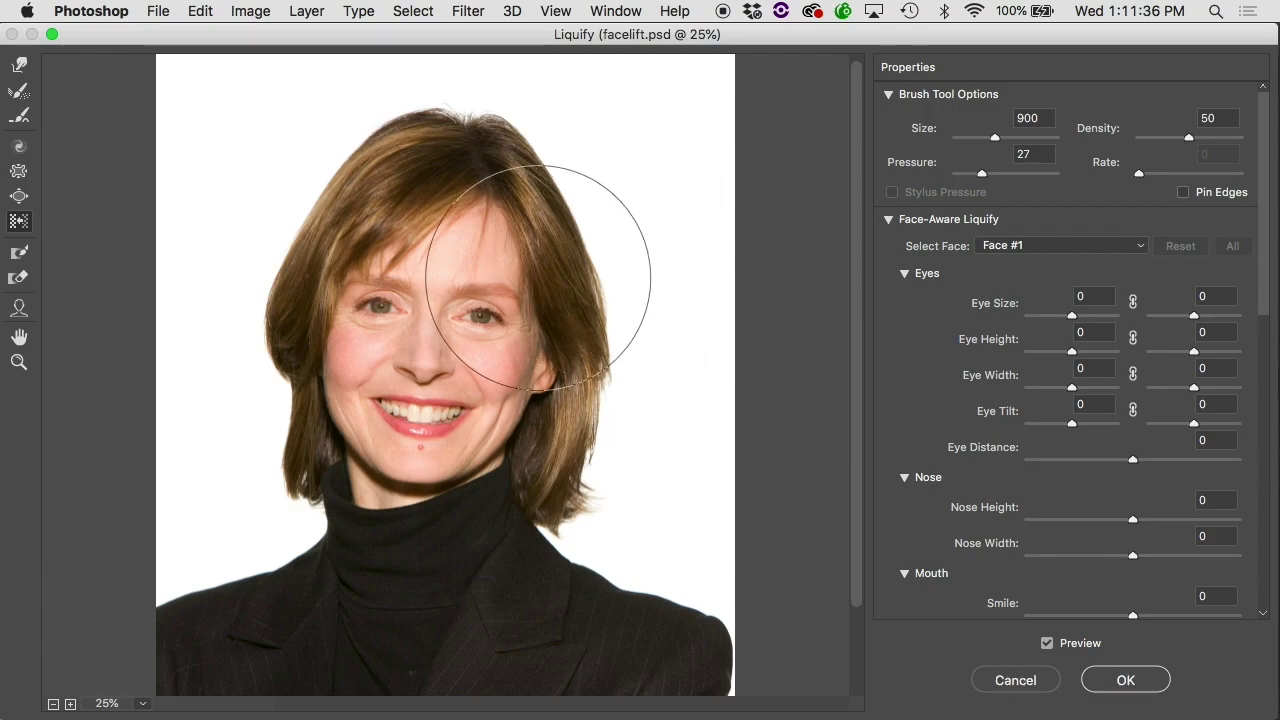
drag(266, 454, 262, 132)
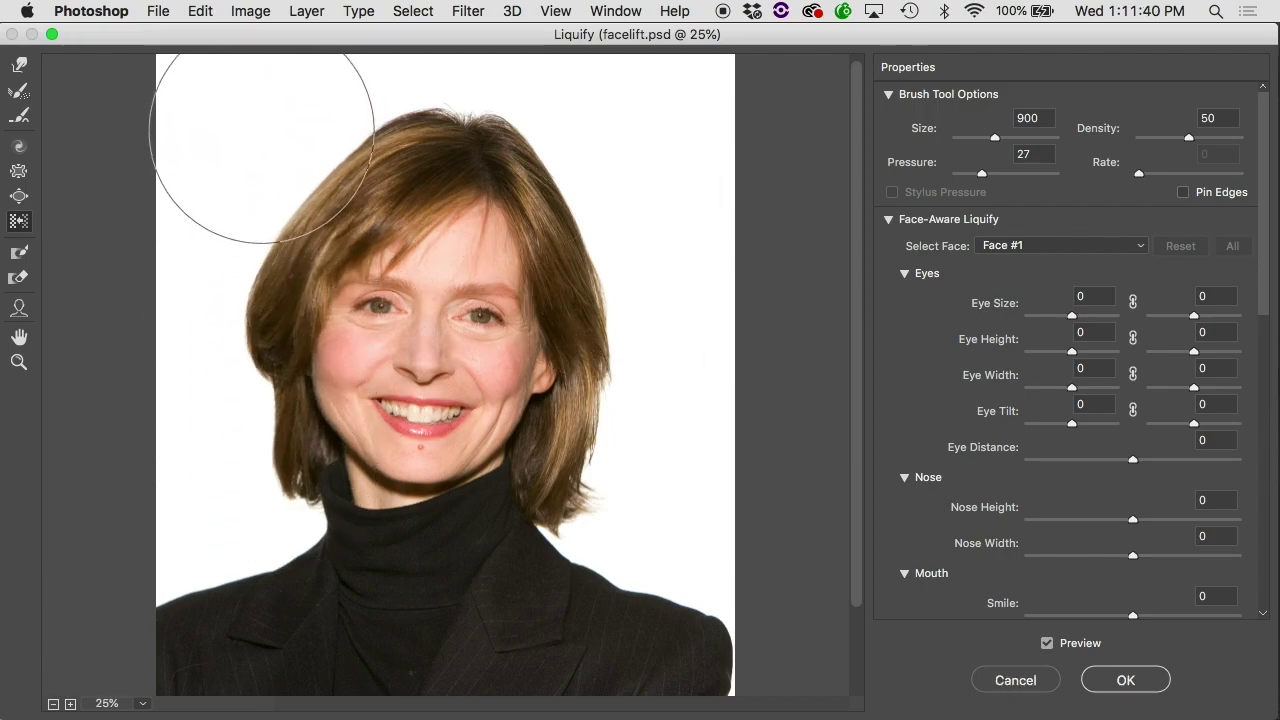
key(super+space)
key(super+z)
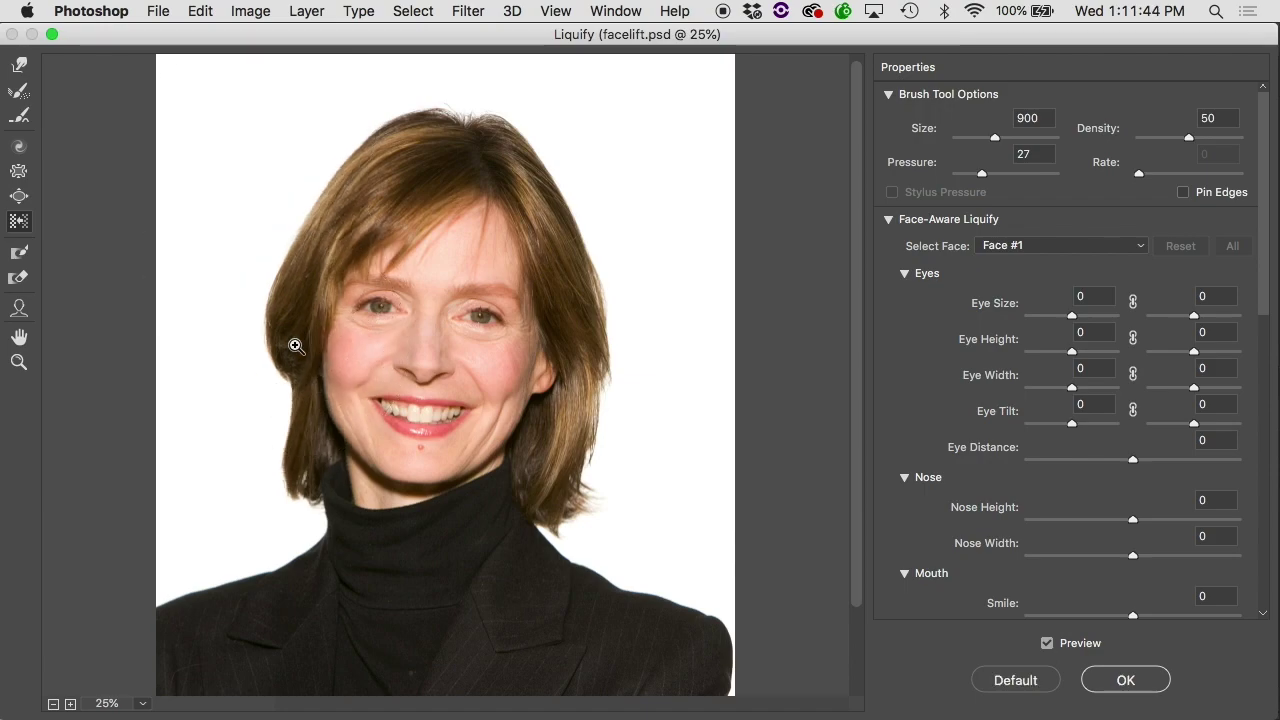
Step: Try expanding the hair with clockwise Push Left strokes around the head, and undo the strokes
drag(280, 313, 282, 188)
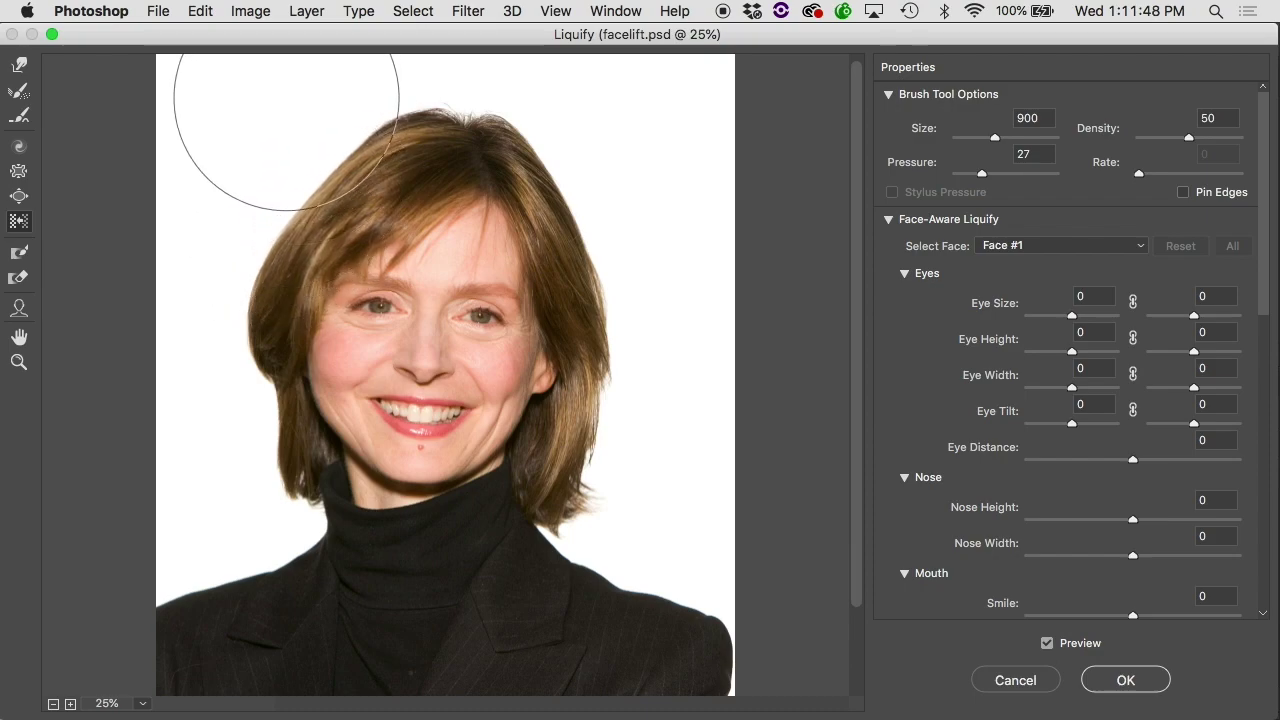
mouse_move(287, 99)
mouse_down()
mouse_move(615, 107)
mouse_move(648, 118)
mouse_up()
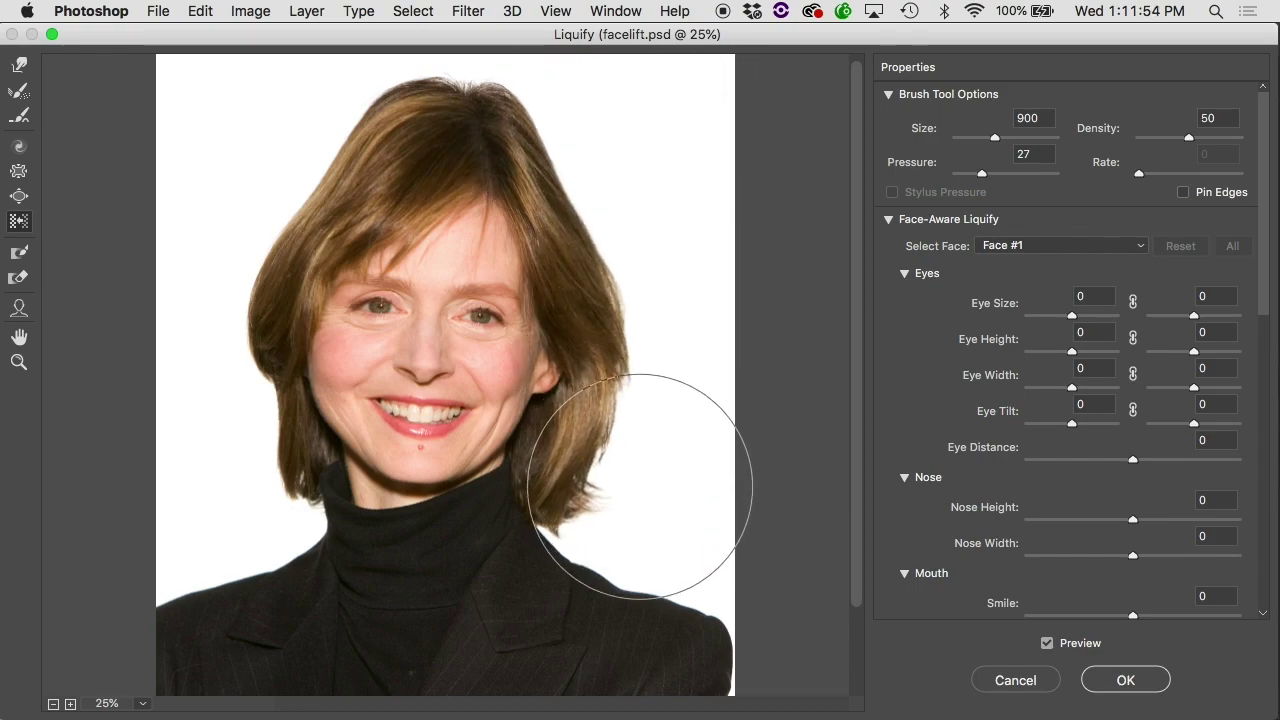
key(super+alt+z)
key(super+alt+z)
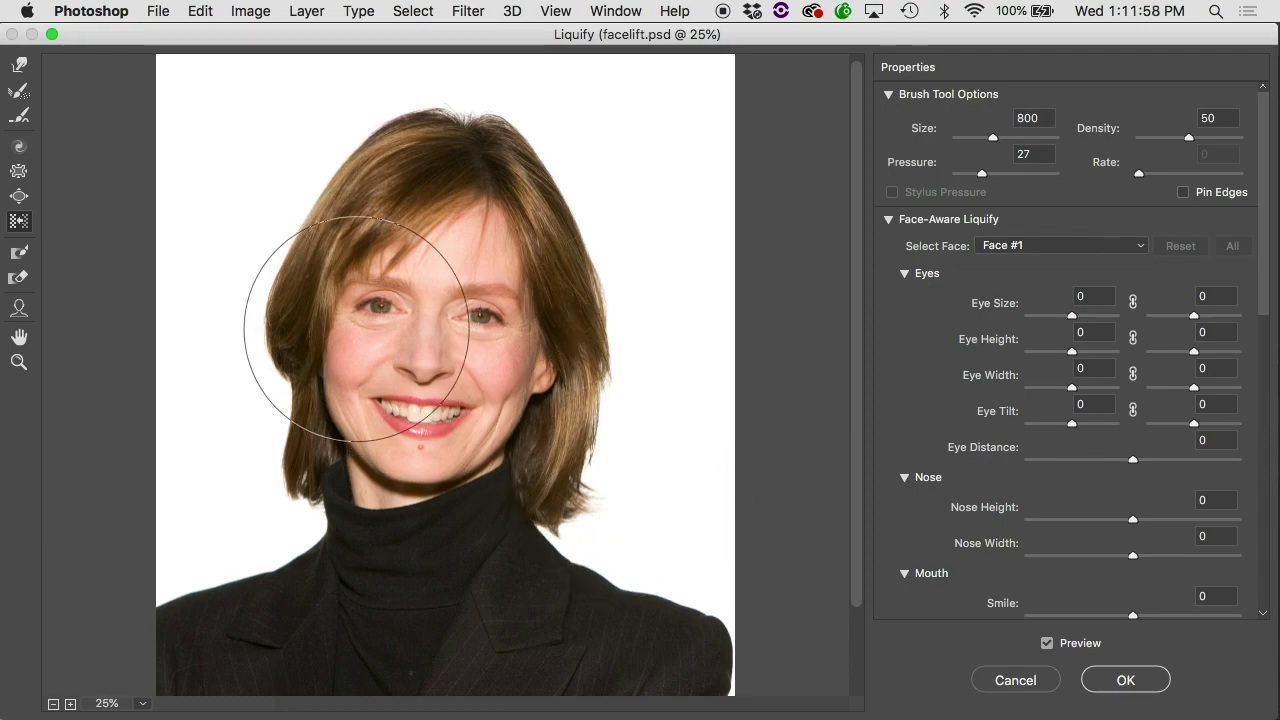
Step: Reduce the Push Left brush size to 700 and try clockwise strokes around the hair, undoing each one
key(bracketleft)
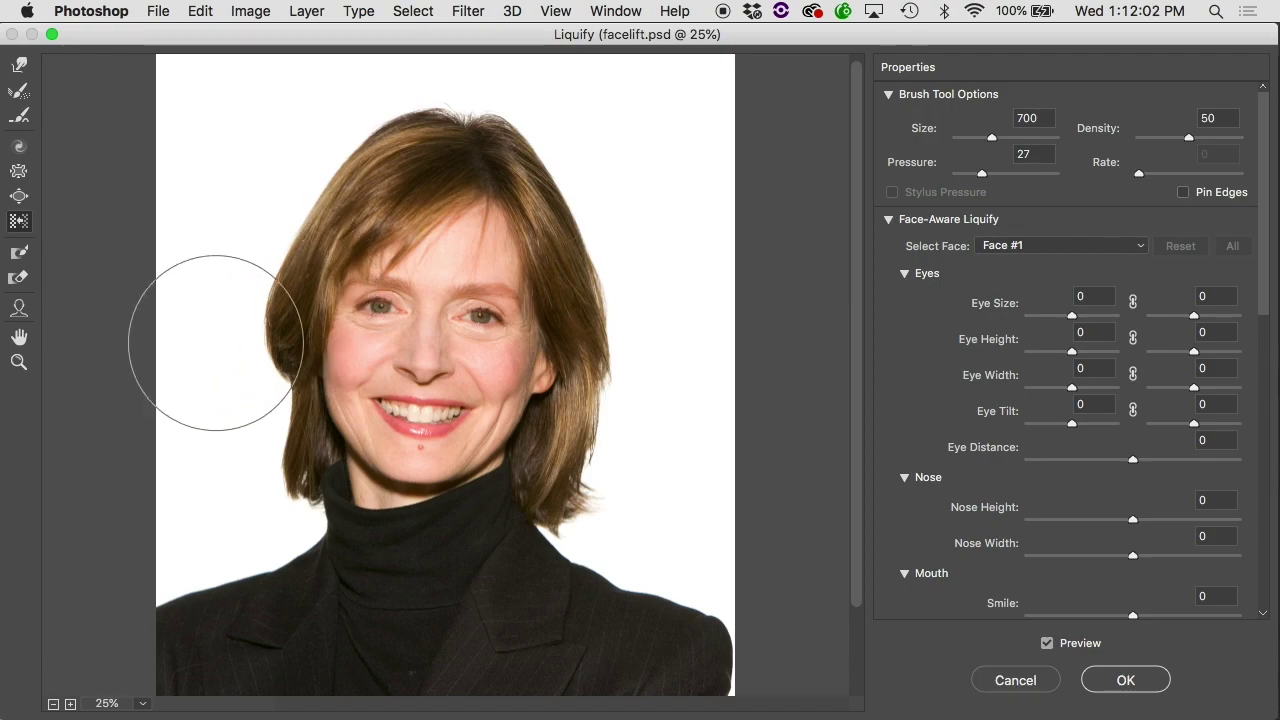
mouse_move(223, 343)
mouse_down()
mouse_move(236, 266)
mouse_move(306, 158)
mouse_move(347, 122)
mouse_move(476, 104)
mouse_move(554, 131)
mouse_move(651, 241)
mouse_move(668, 301)
mouse_move(664, 425)
mouse_up()
key(super+z)
mouse_move(209, 314)
mouse_down()
mouse_move(239, 251)
mouse_move(328, 121)
mouse_move(517, 125)
mouse_move(676, 237)
mouse_up()
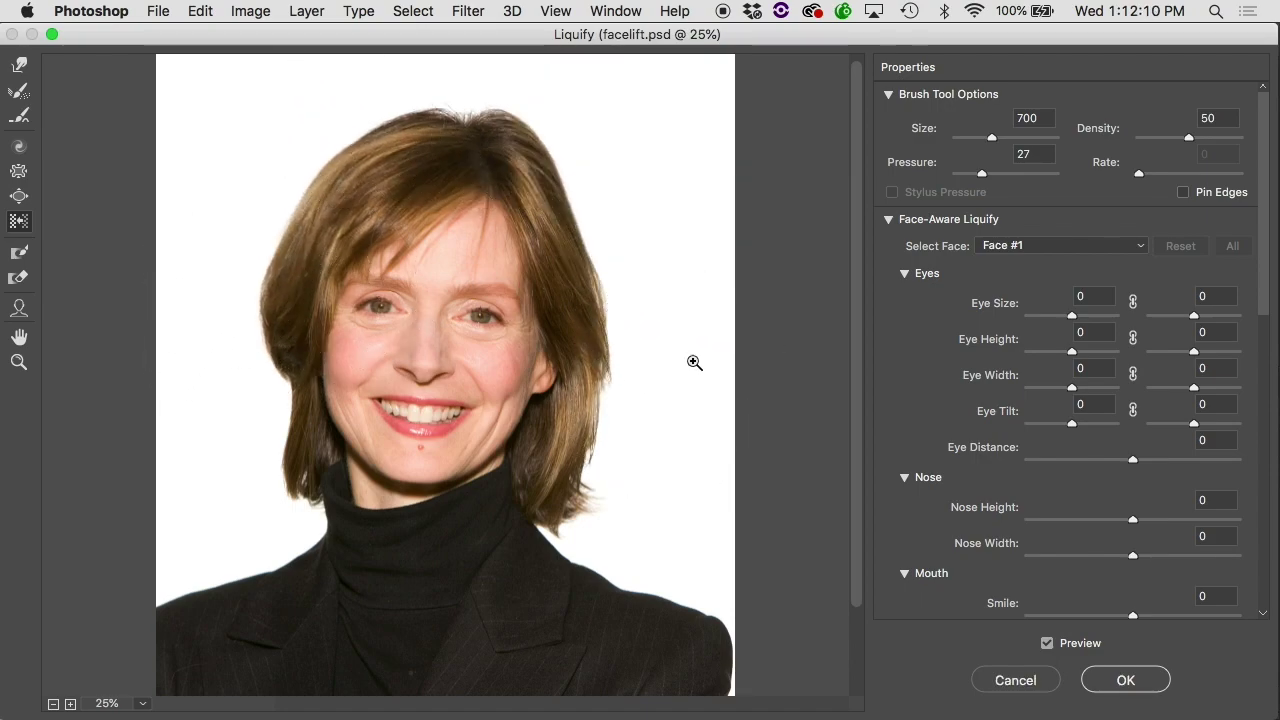
key(super+z)
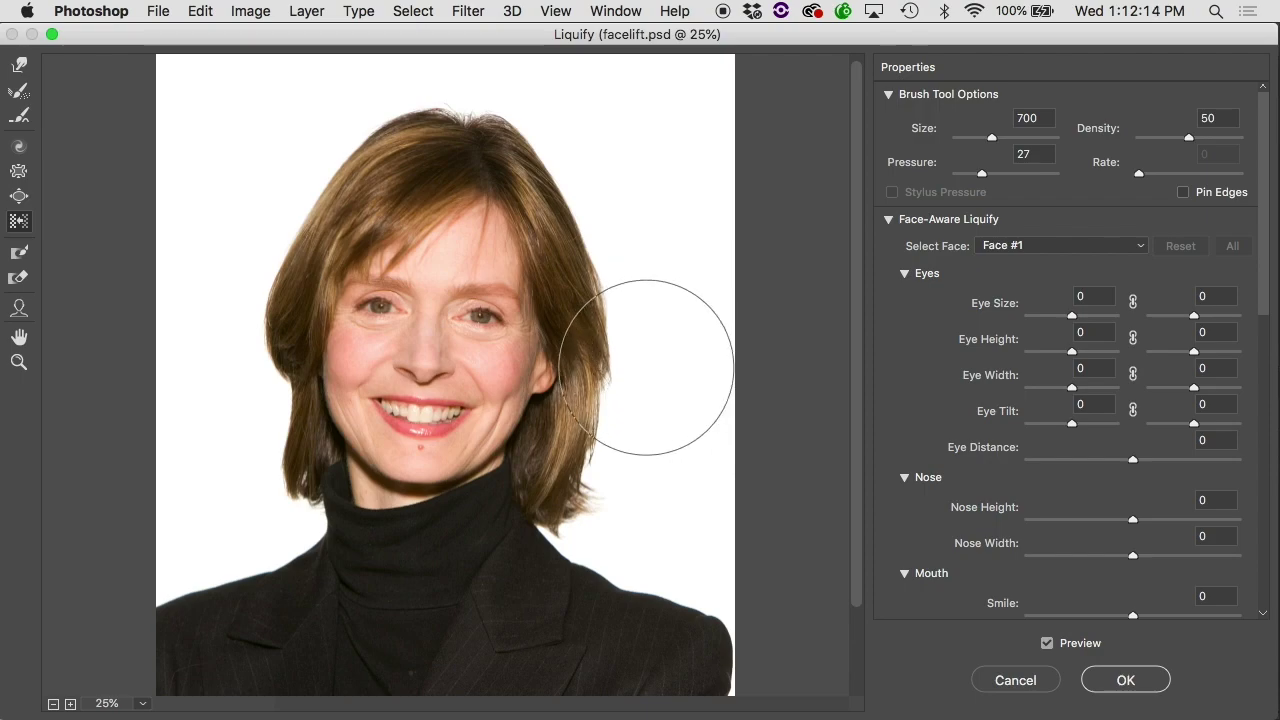
Step: Push the hair inward with a counterclockwise Push Left stroke over the crown and down the hair's left edge
mouse_move(568, 147)
mouse_down()
mouse_move(476, 101)
mouse_move(410, 97)
mouse_move(363, 114)
mouse_move(293, 182)
mouse_move(259, 242)
mouse_move(223, 386)
mouse_up()
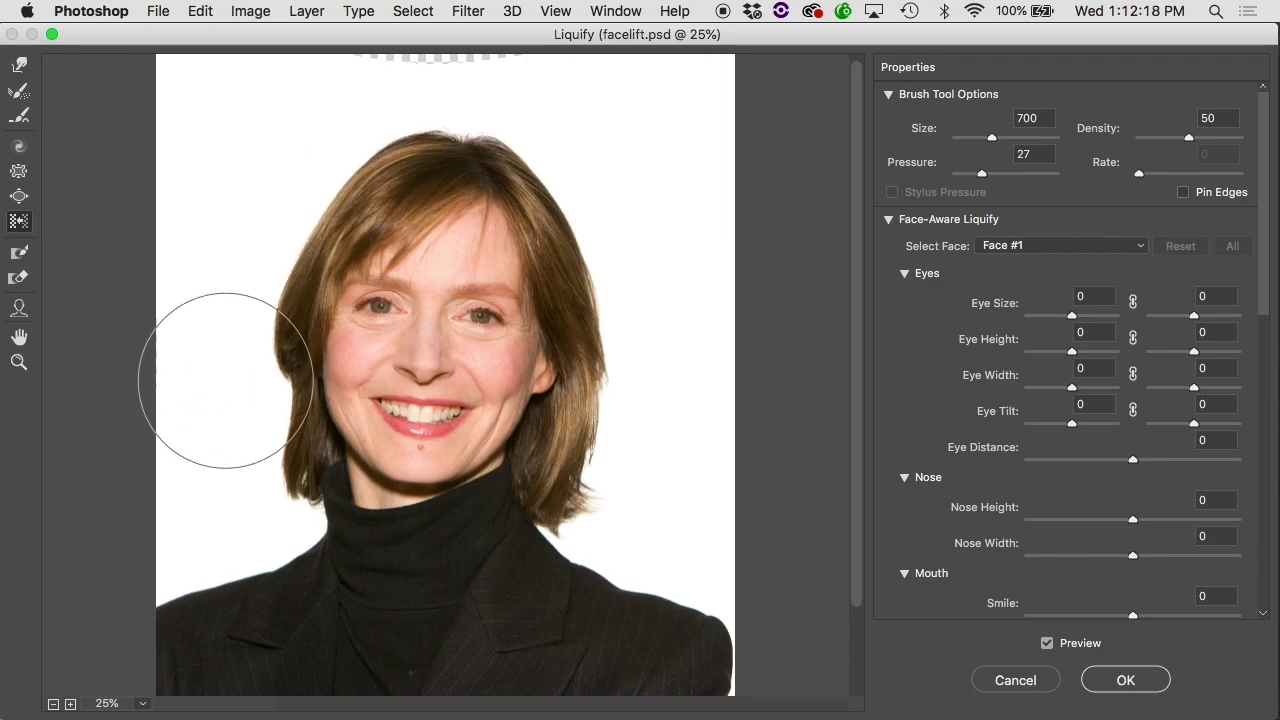
Step: Undo the last Push Left stroke and try another along the hair's right edge, undoing it too
key(super+alt+z)
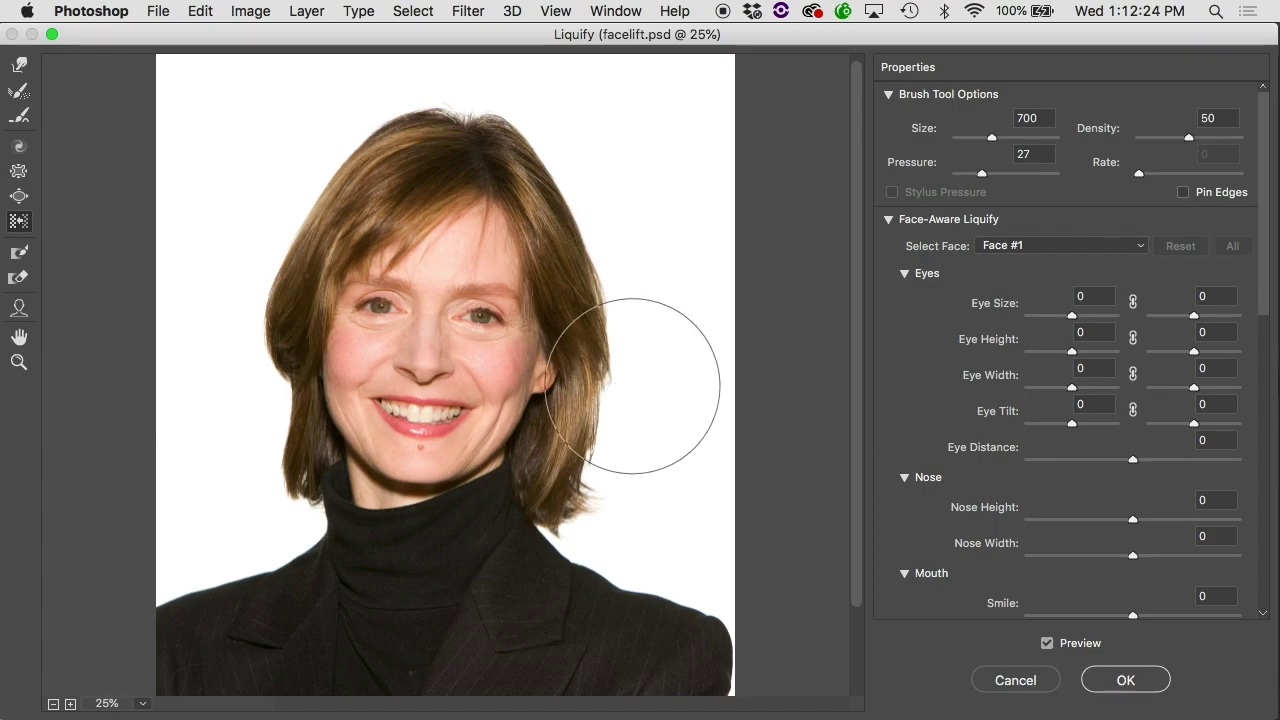
key(alt)
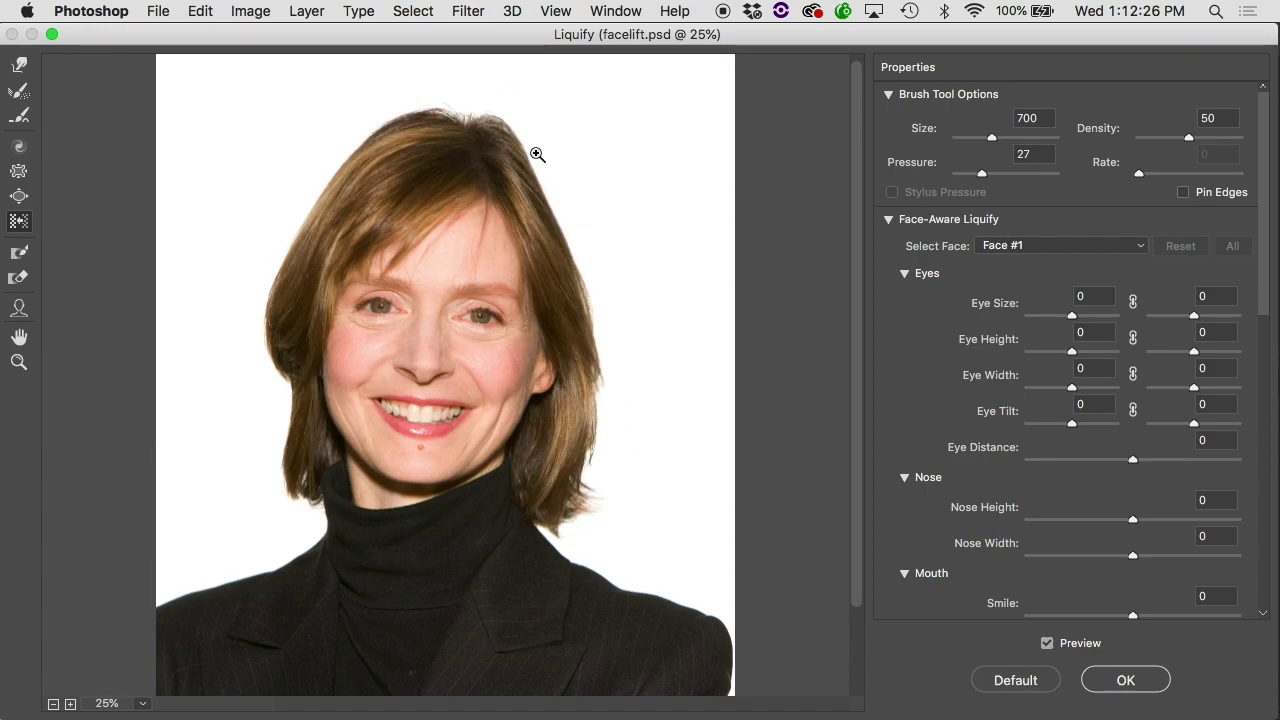
Step: Try pushing in the hair's right edge with the Warp tool at brush size 600, and undo it
click(20, 65)
key(bracketright)
key(bracketright)
key(bracketright)
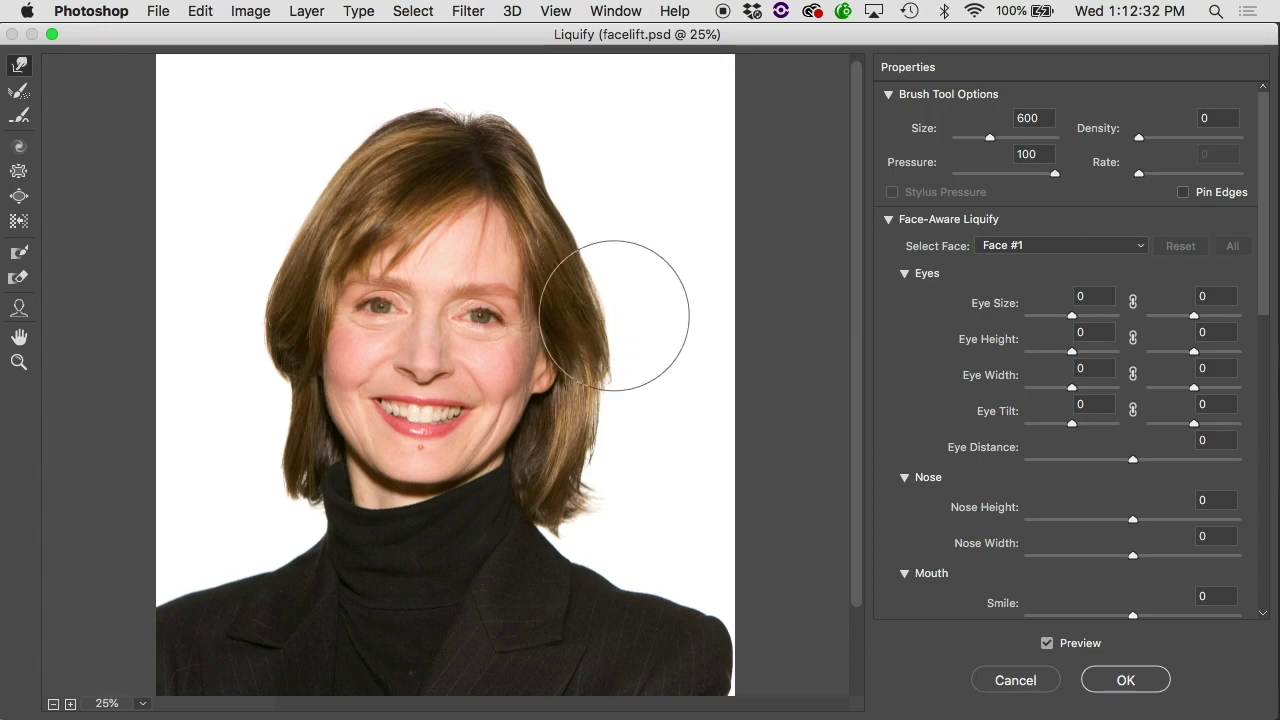
key(super+space)
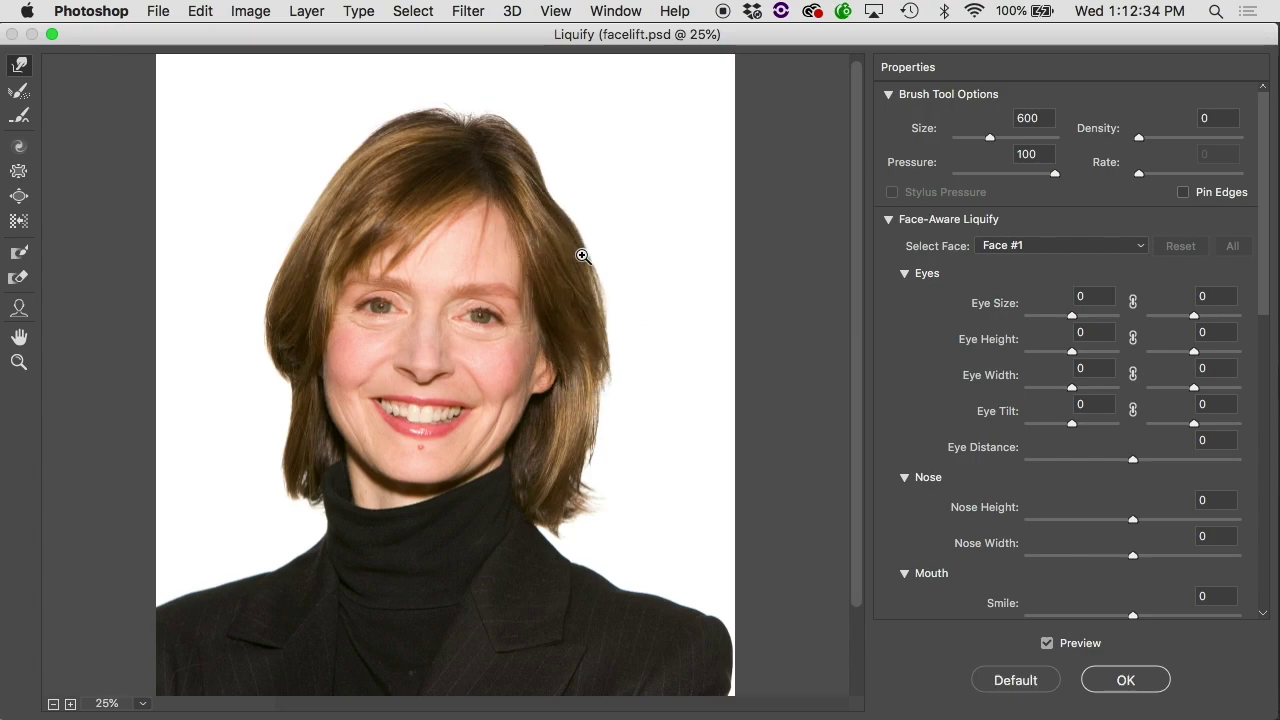
Step: Try an upward Push Left stroke along the hair's right edge toward the image's top, and undo it
click(19, 221)
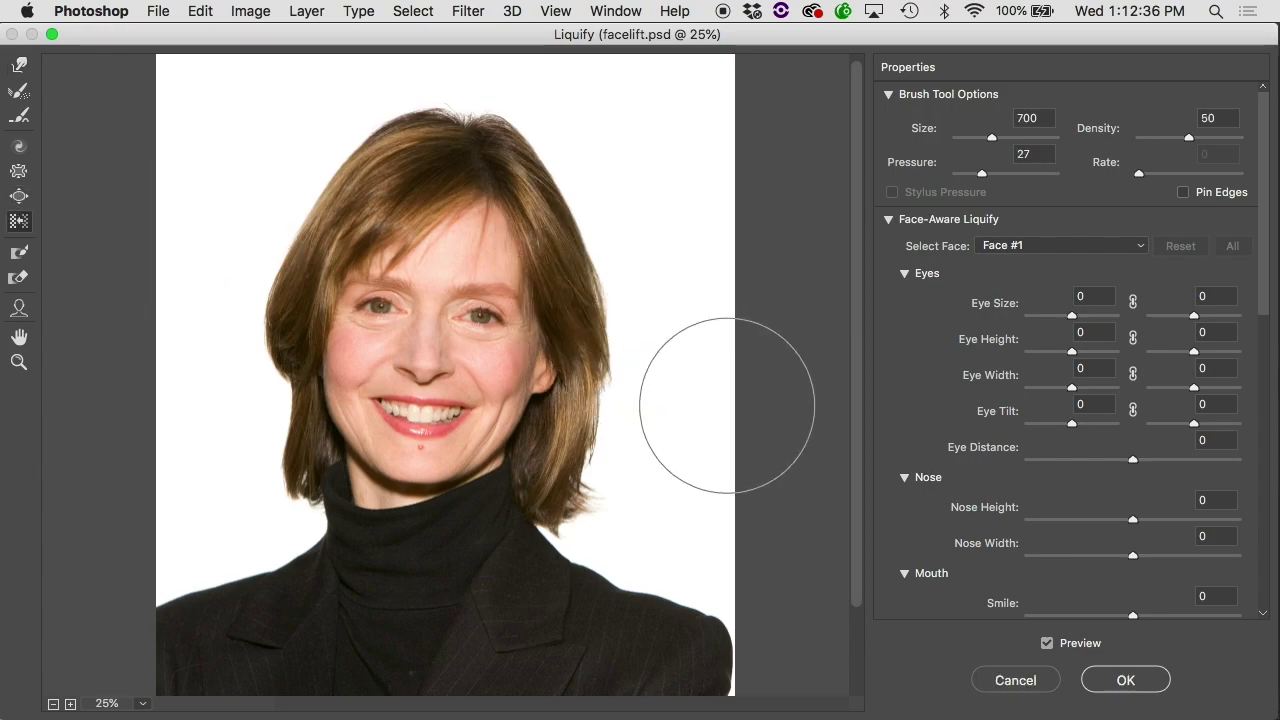
mouse_move(657, 409)
mouse_down()
mouse_move(644, 305)
mouse_move(602, 195)
mouse_move(518, 72)
mouse_move(492, 56)
mouse_up()
key(space)
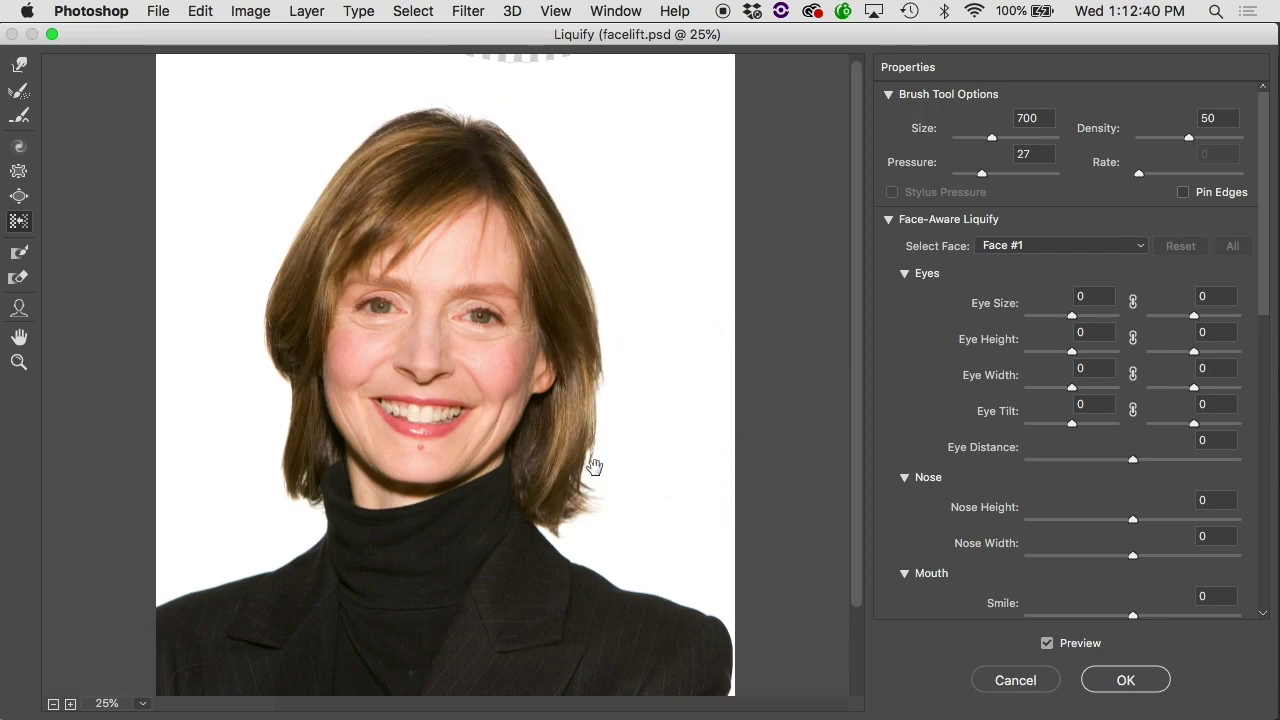
key(super+alt+z)
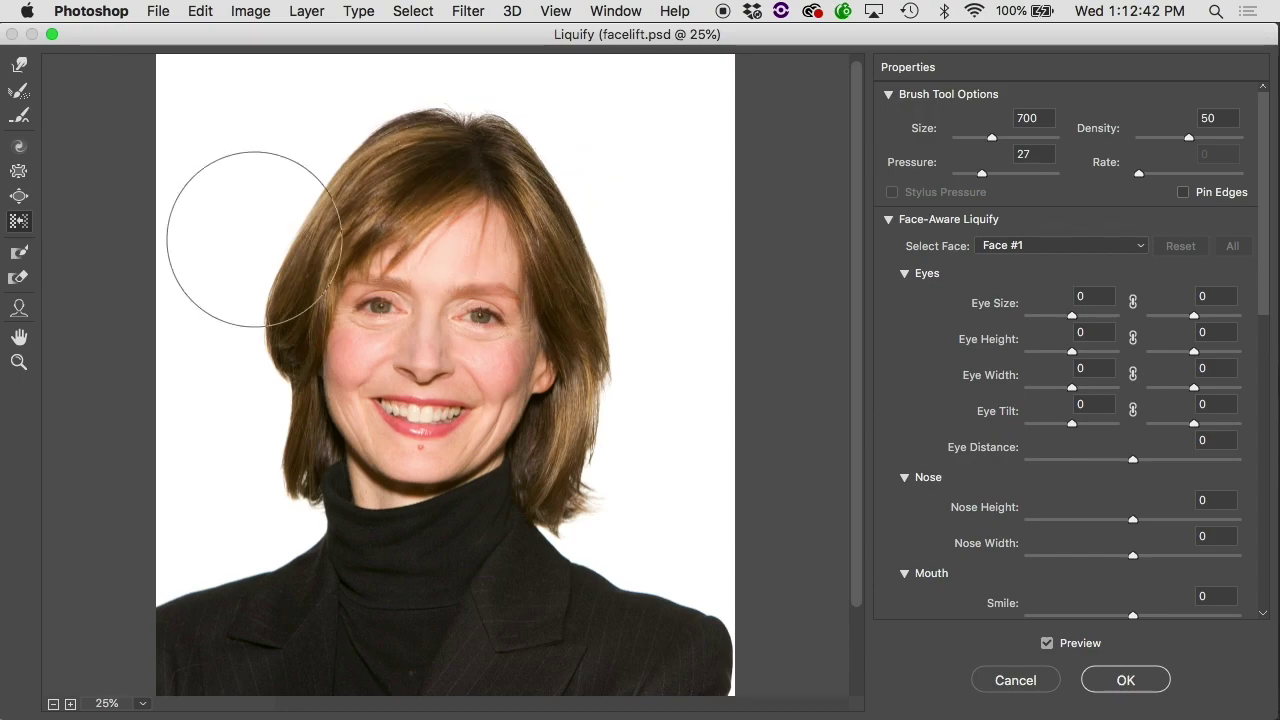
Step: Paint a freeze mask over the nose and warp both mouth corners outward and upward
click(17, 257)
mouse_move(412, 338)
mouse_down()
mouse_move(425, 372)
mouse_move(440, 368)
mouse_move(423, 358)
mouse_up()
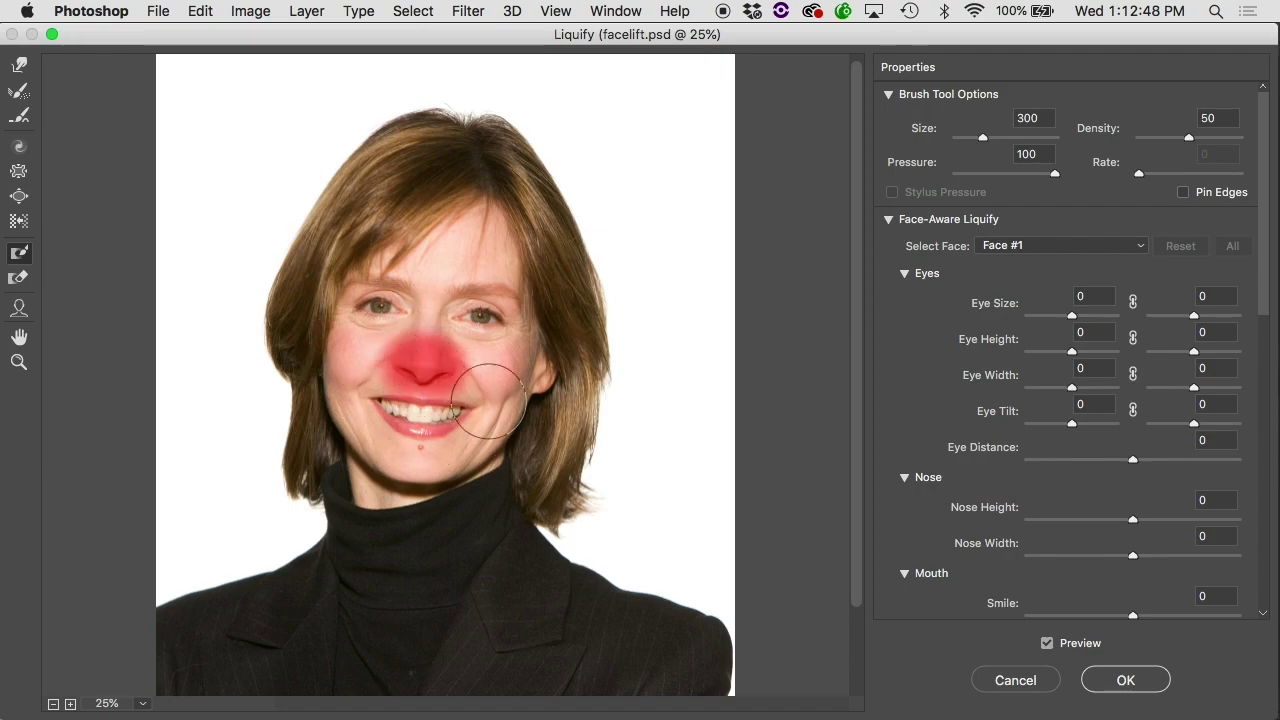
click(22, 64)
mouse_move(461, 419)
mouse_down()
mouse_move(490, 395)
mouse_move(472, 400)
mouse_up()
mouse_move(390, 407)
mouse_down()
mouse_move(372, 402)
mouse_move(391, 412)
mouse_move(392, 401)
mouse_up()
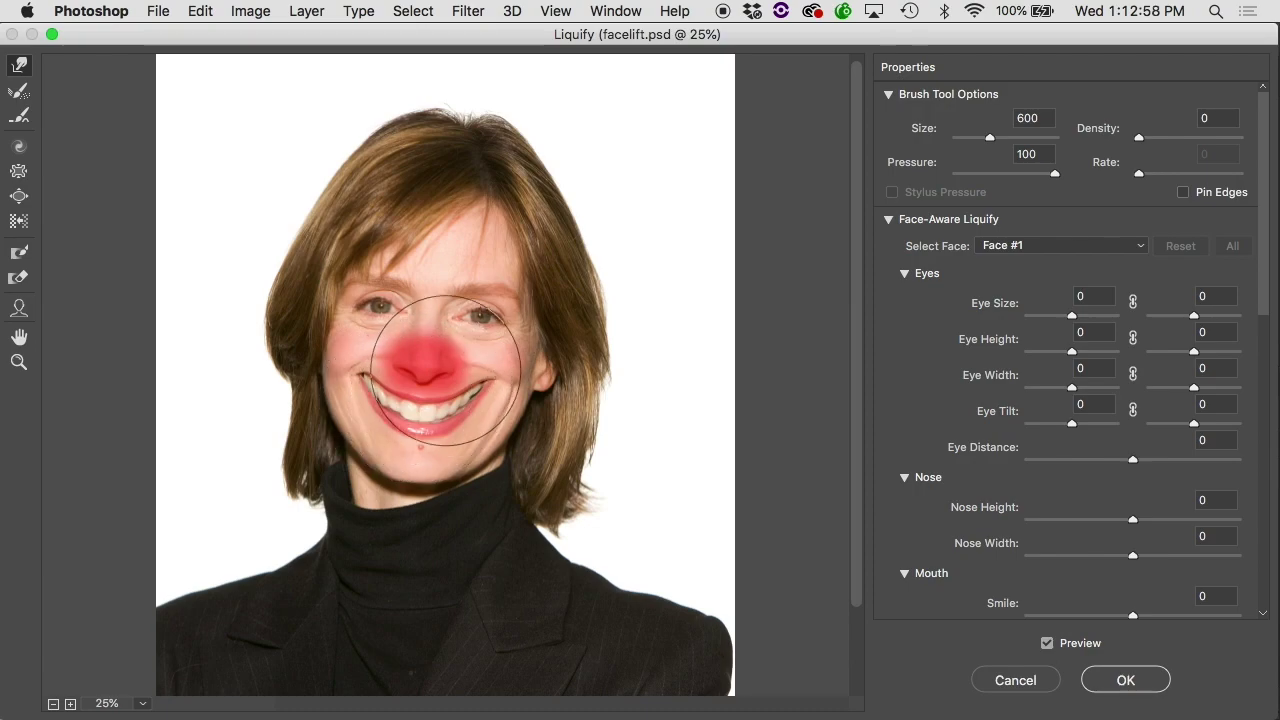
Step: Erase the freeze mask from the nose with the Thaw Mask tool and return to the Warp tool
click(19, 279)
mouse_move(355, 318)
mouse_down()
mouse_move(461, 331)
mouse_move(362, 351)
mouse_move(475, 364)
mouse_move(361, 375)
mouse_move(483, 388)
mouse_up()
click(20, 66)
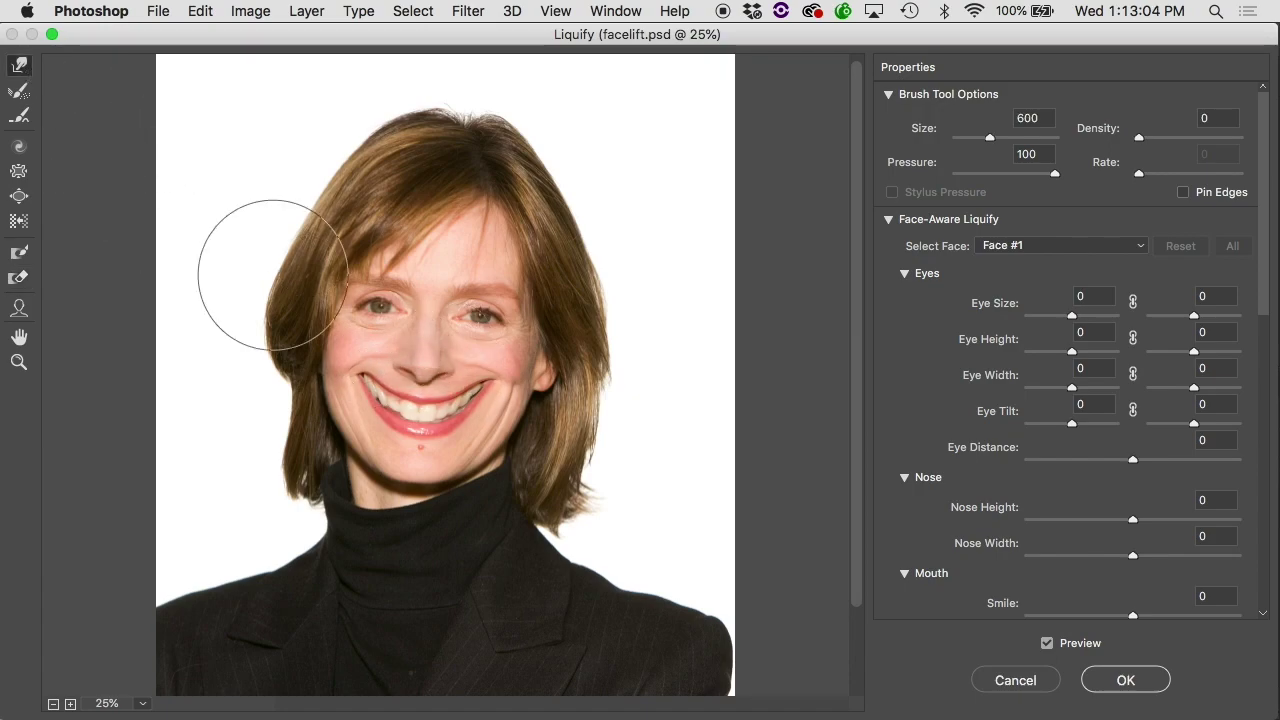
Step: Try warping the nose down toward the mouth, and restore all distortions
drag(423, 329, 428, 414)
scroll(1131, 503, down, 10)
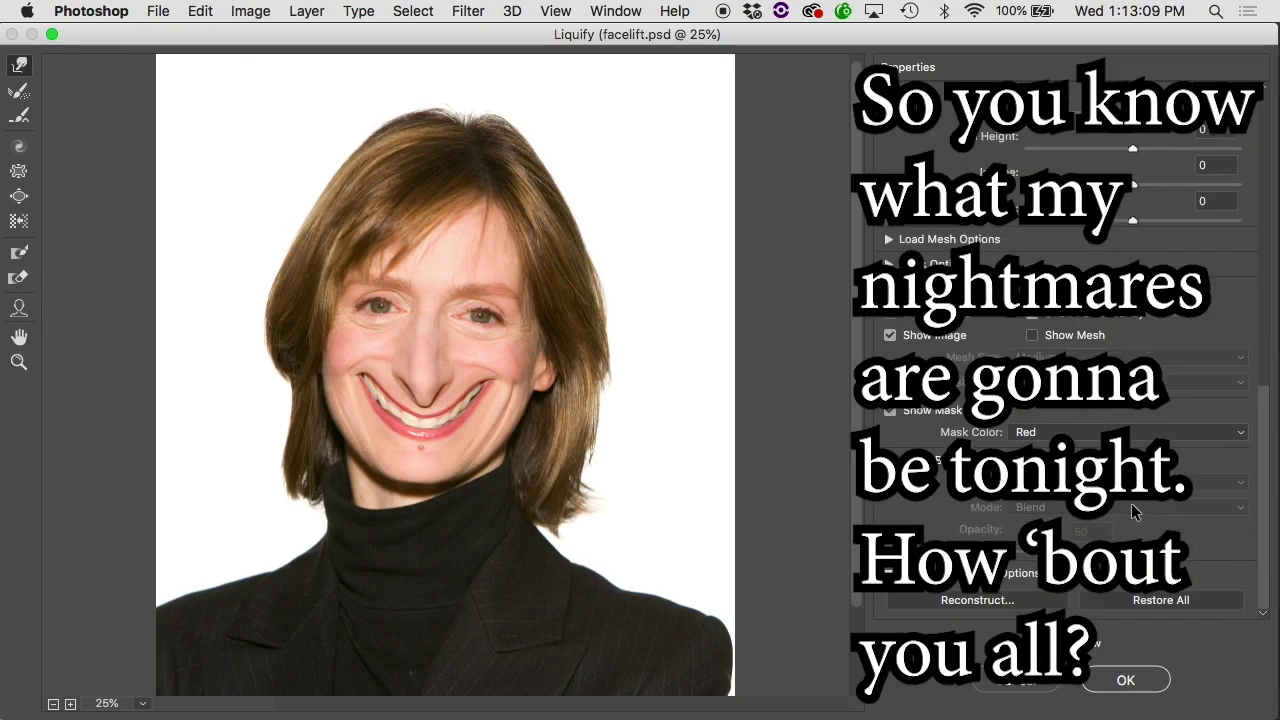
click(1160, 600)
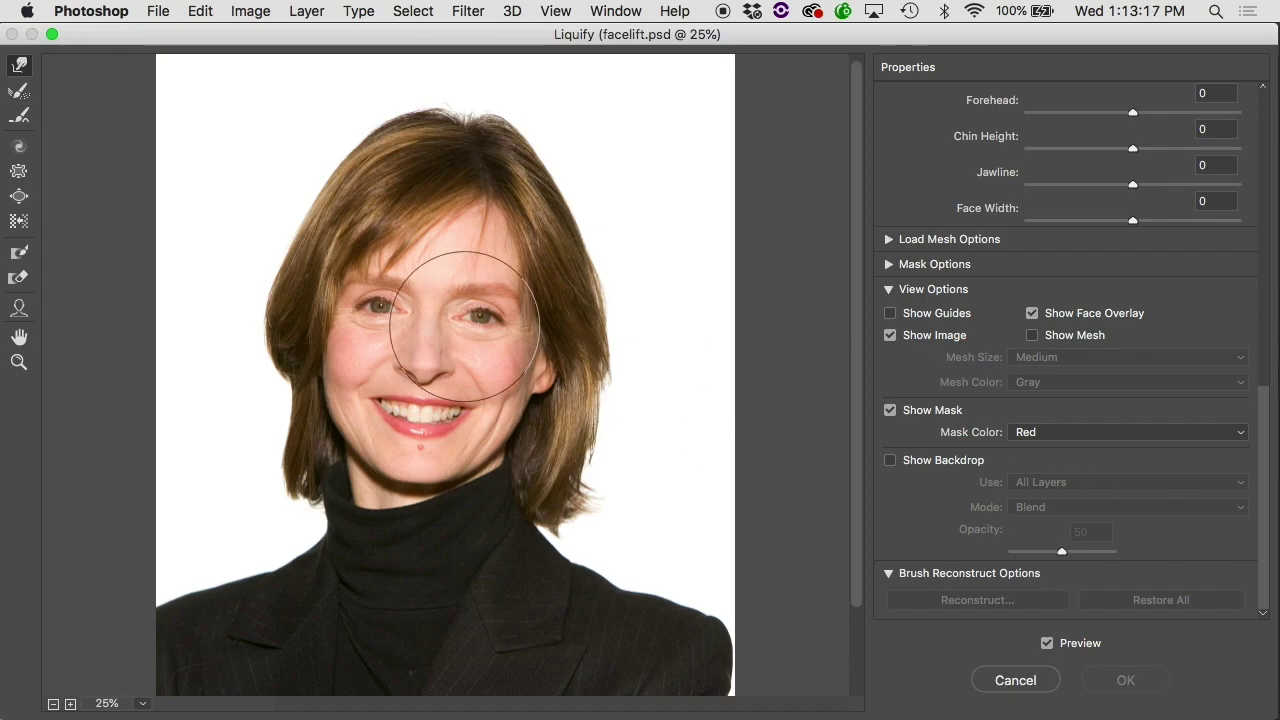
Step: With the Face tool, reshape the mouth to an upper lip value of 32 and a mouth width of -32
click(20, 309)
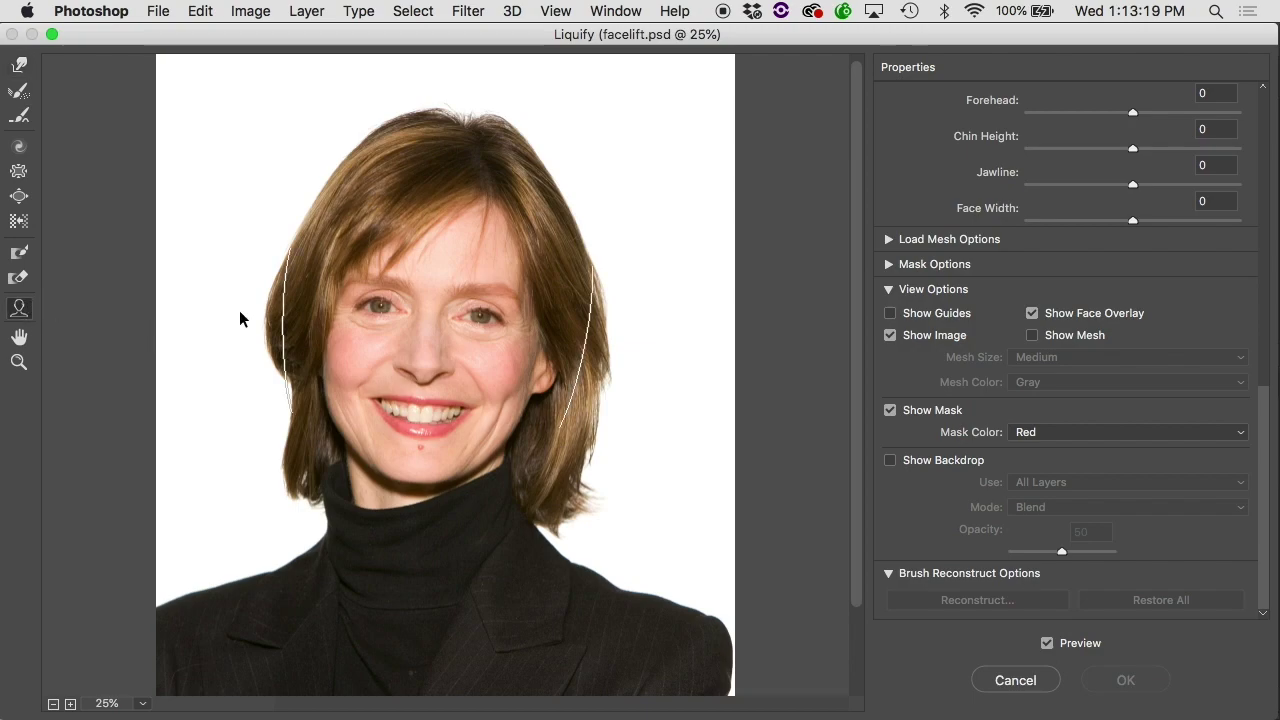
mouse_move(412, 432)
drag(421, 400, 467, 413)
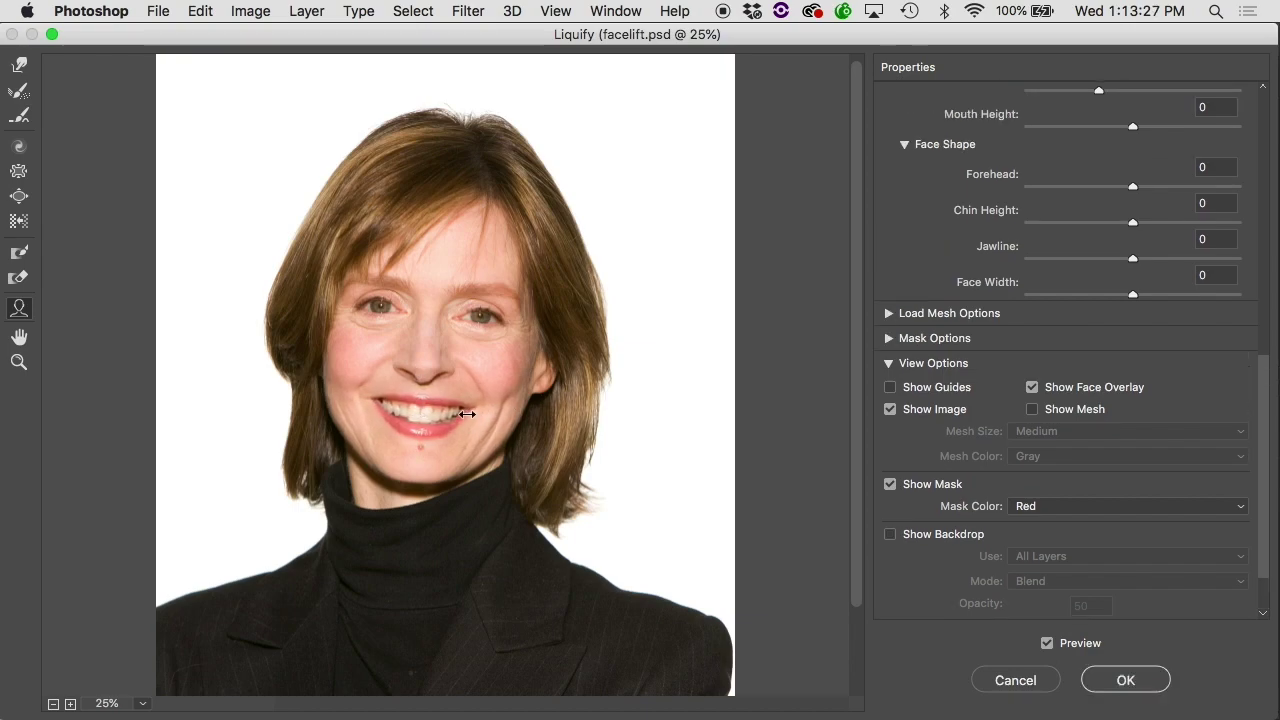
Step: For Face #1, set the left eye's size and height to 24, width 1 and tilt 89, right eye size 33, and eye distance -4
click(19, 64)
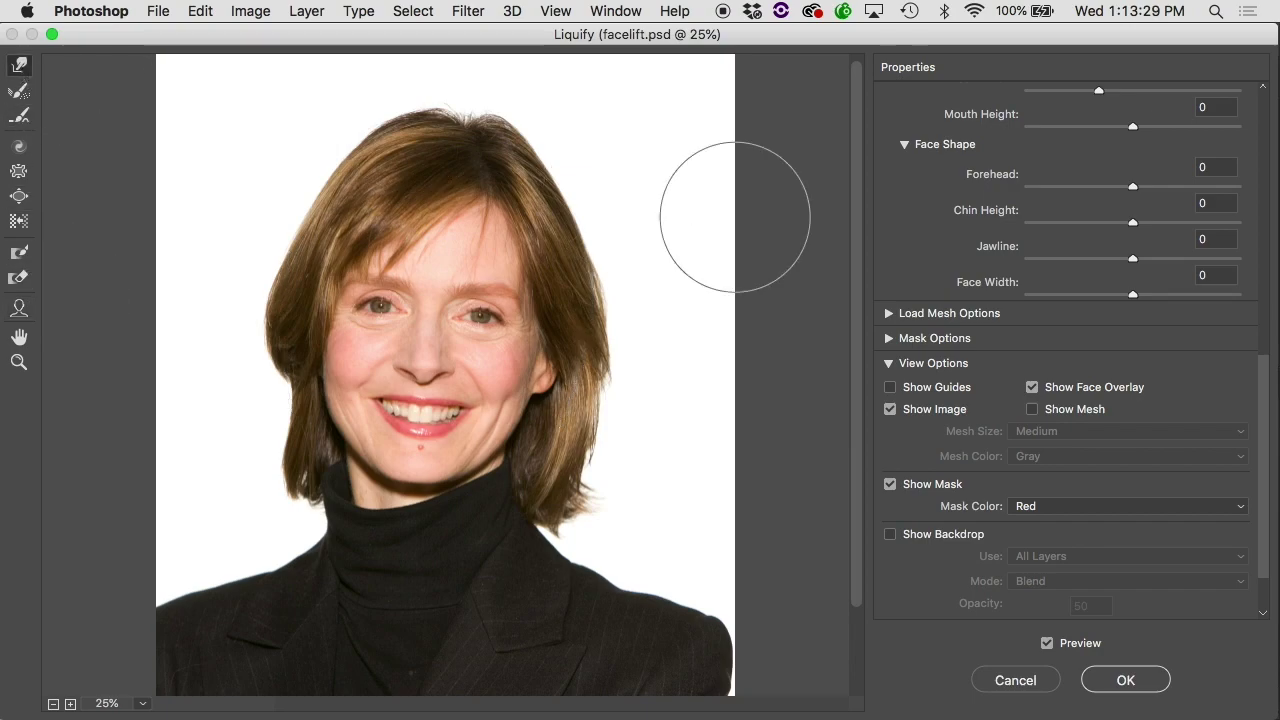
scroll(966, 244, up, 5)
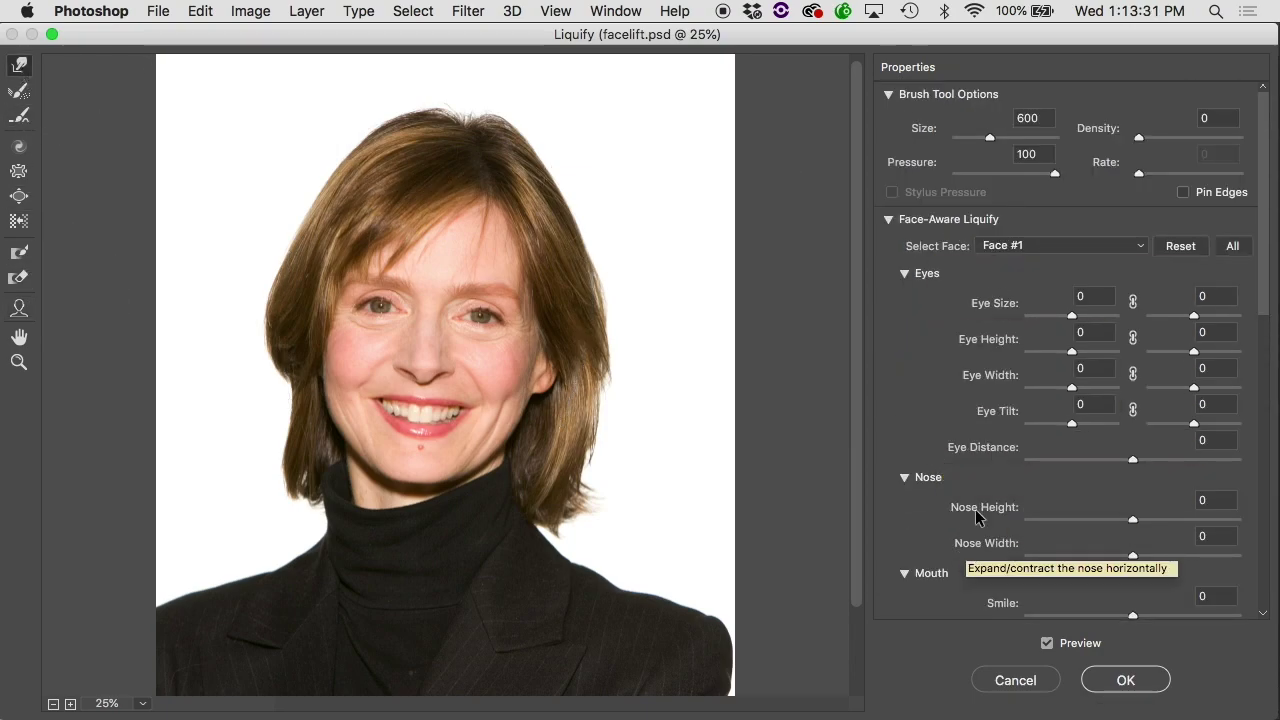
click(997, 250)
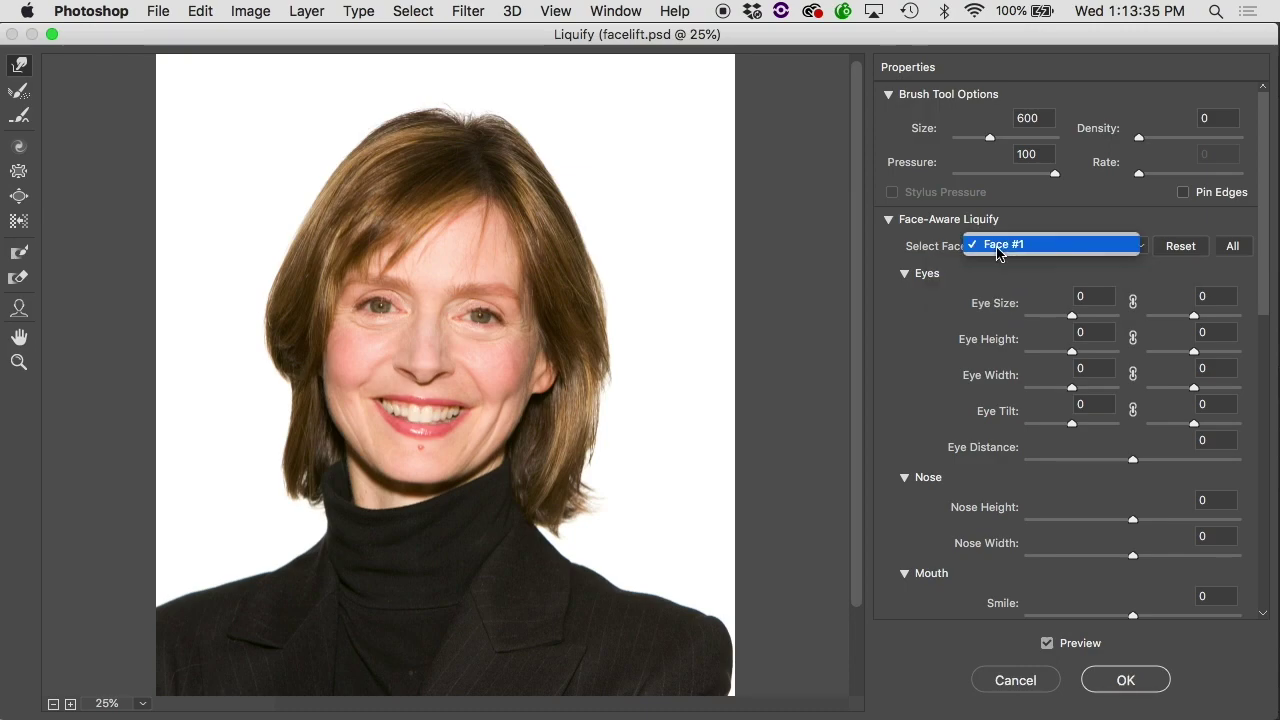
click(997, 248)
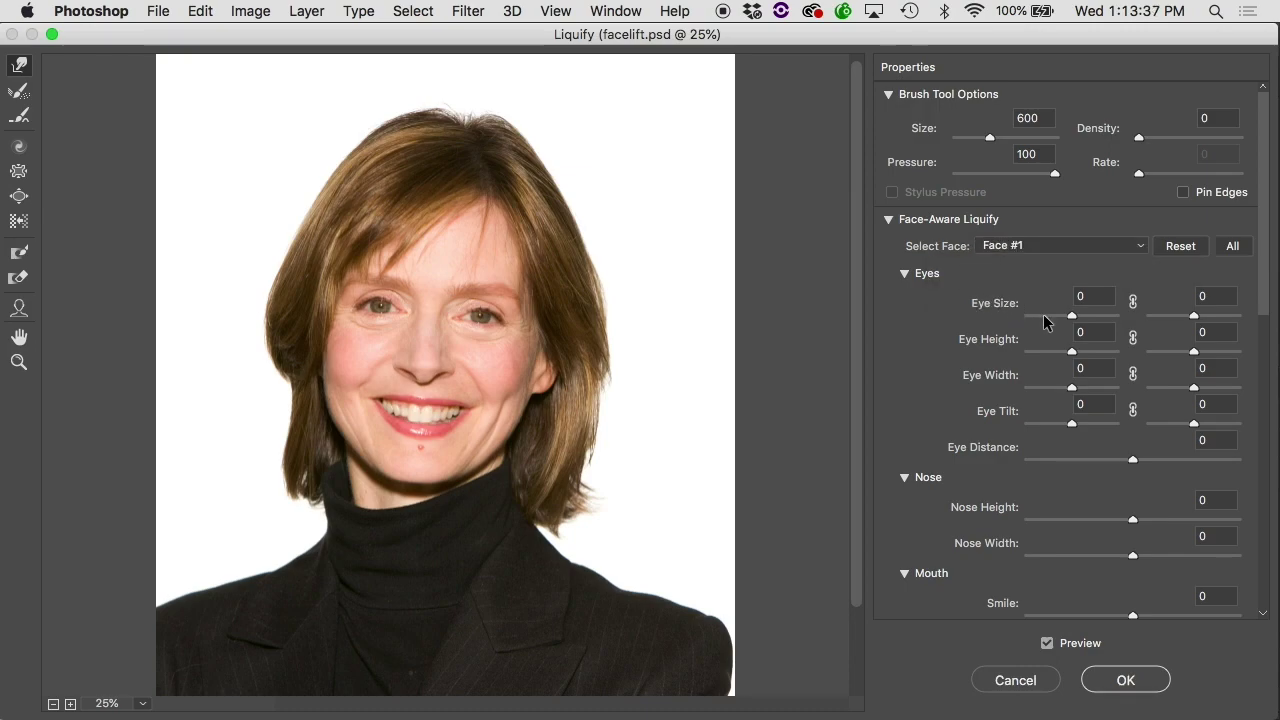
drag(1071, 318, 1110, 424)
mouse_move(1194, 315)
mouse_down()
mouse_move(1233, 320)
mouse_move(1207, 331)
mouse_up()
mouse_move(1132, 460)
mouse_down()
mouse_move(1040, 463)
mouse_move(1131, 442)
mouse_up()
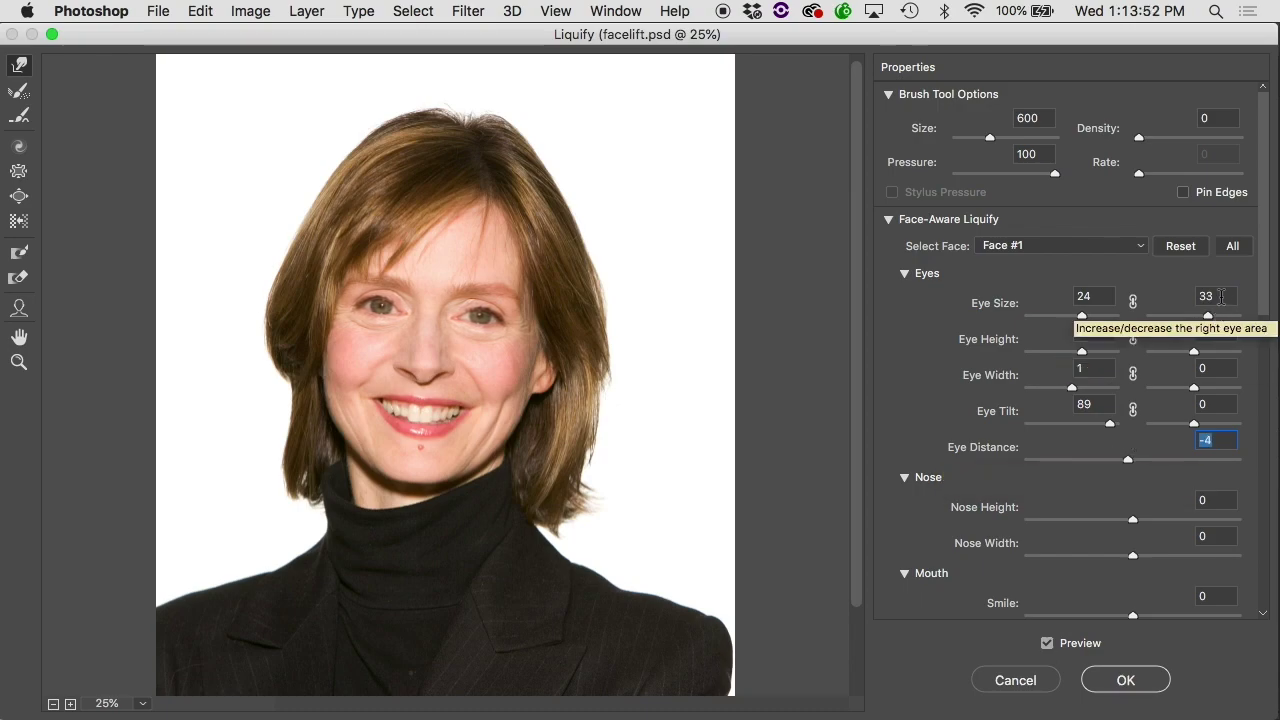
Step: Set the mouth's smile to -7, upper lip to 40, lower lip to 12 and mouth width to -10
drag(1264, 268, 1270, 384)
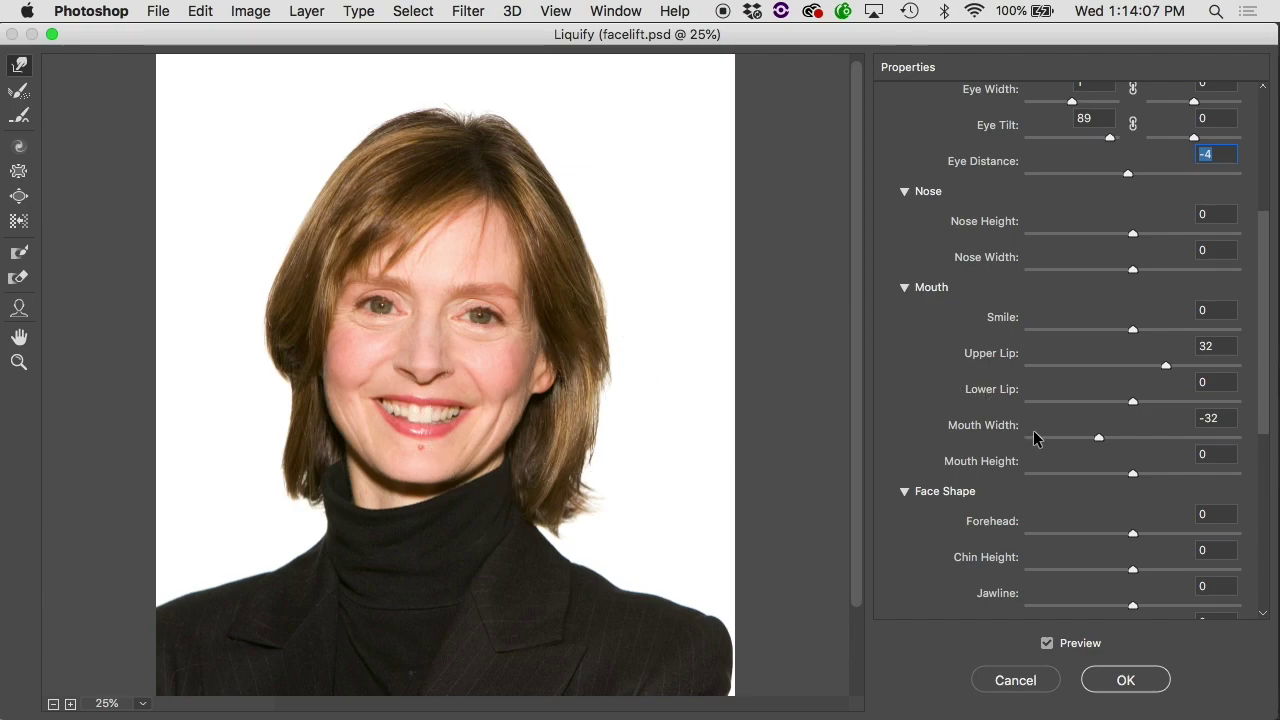
drag(1135, 330, 1124, 443)
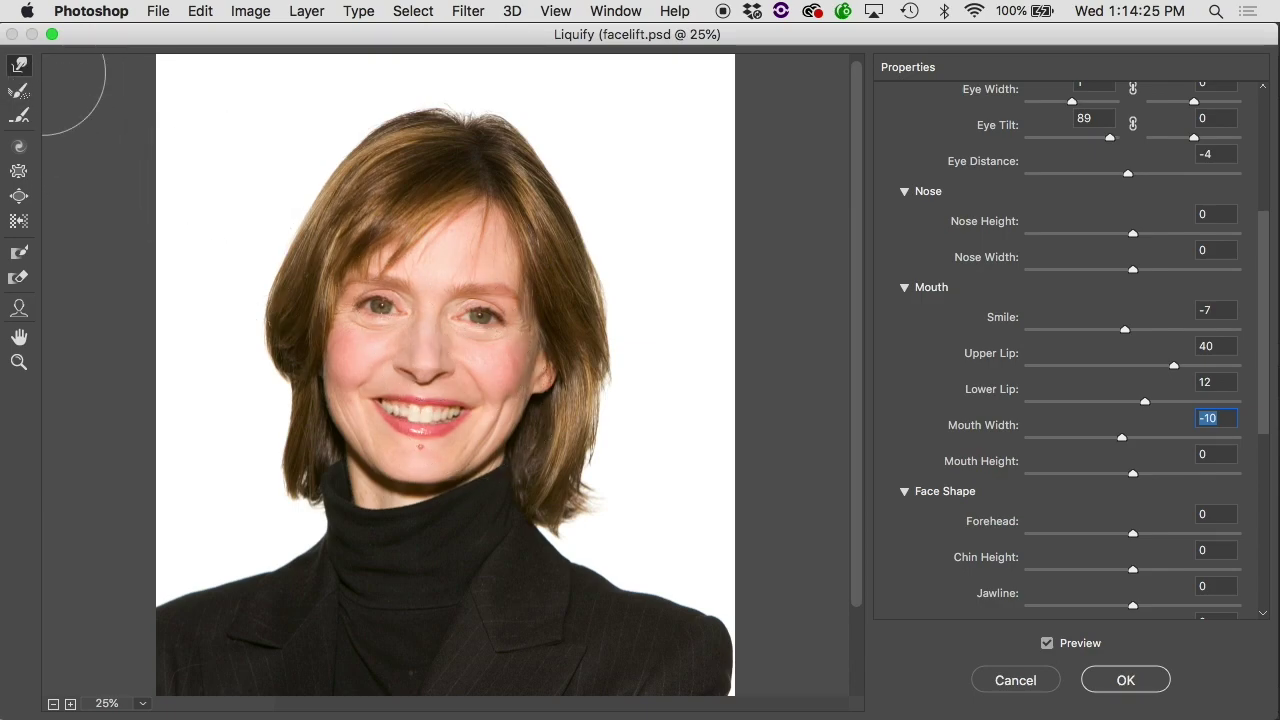
Step: Set the Warp brush to size 500, density 52 and pressure 44, and gently nudge the corners of the mouth
key(alt)
scroll(1060, 325, up, 5)
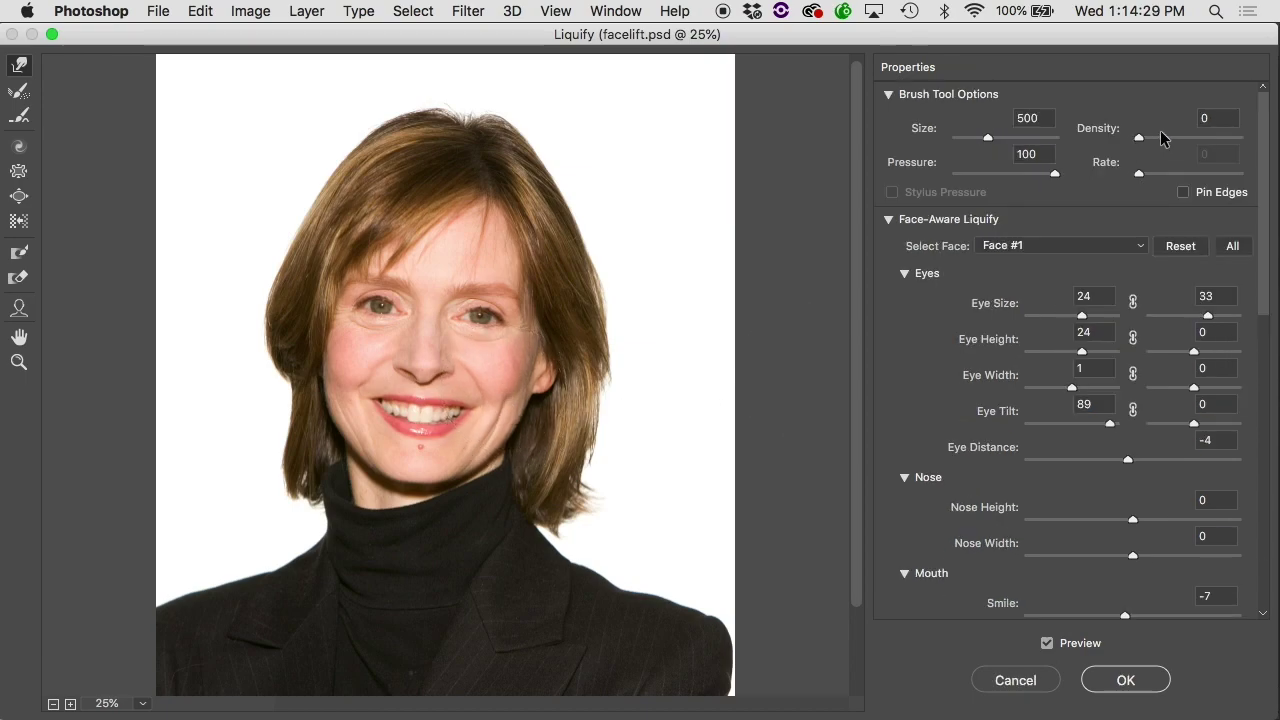
drag(1054, 173, 1000, 175)
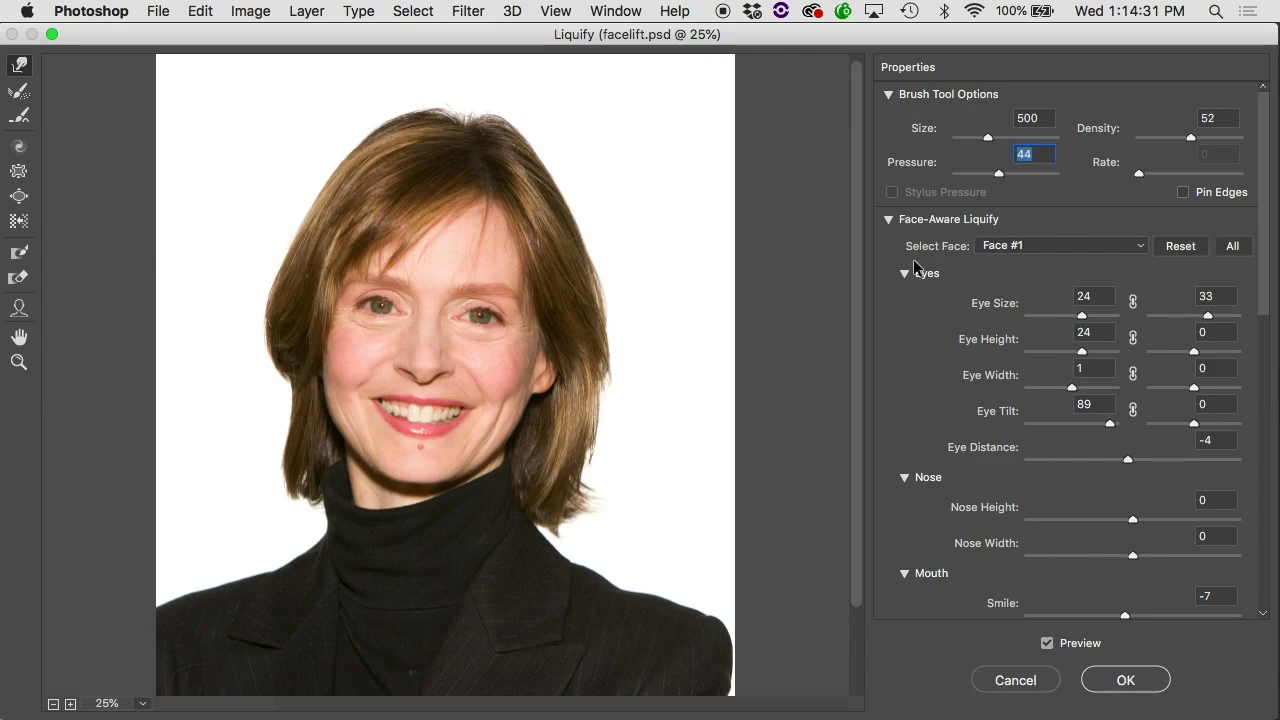
mouse_move(457, 400)
mouse_down()
mouse_move(500, 371)
mouse_move(457, 400)
mouse_up()
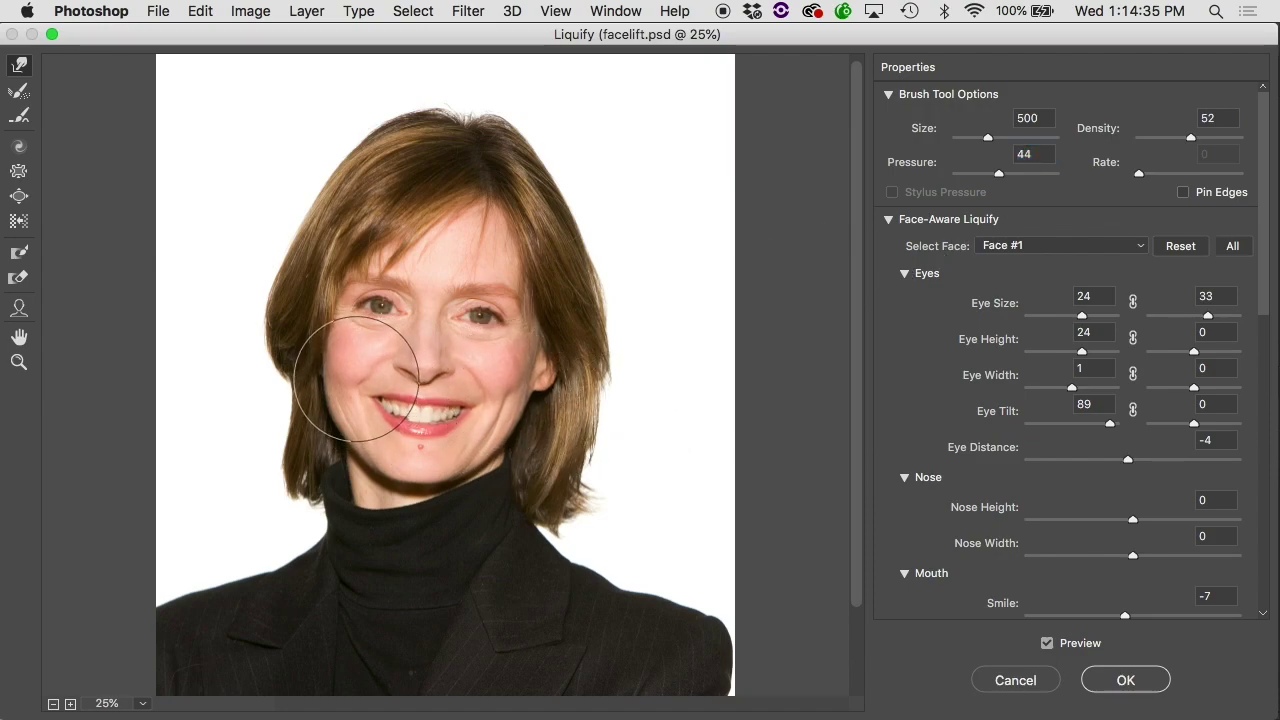
super+click(505, 411)
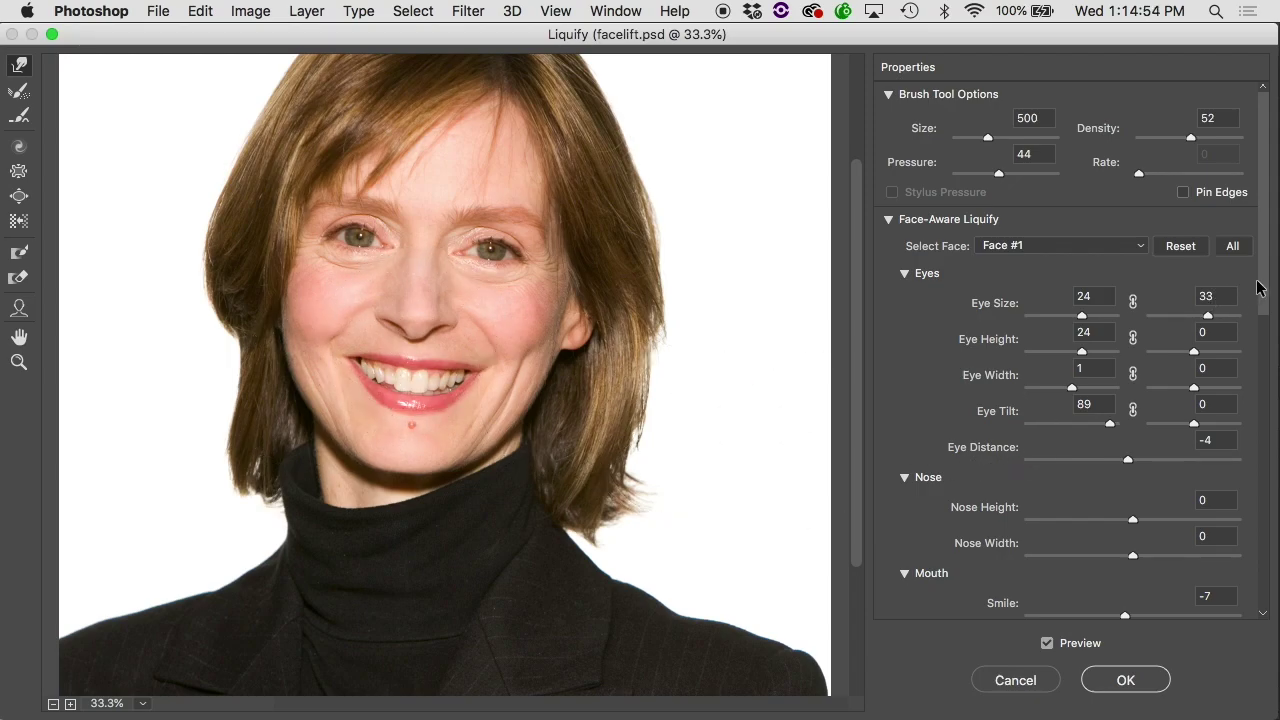
Step: Turn the Liquify preview off and on again to compare the portrait before and after
drag(1260, 287, 1262, 340)
click(1047, 643)
click(1047, 643)
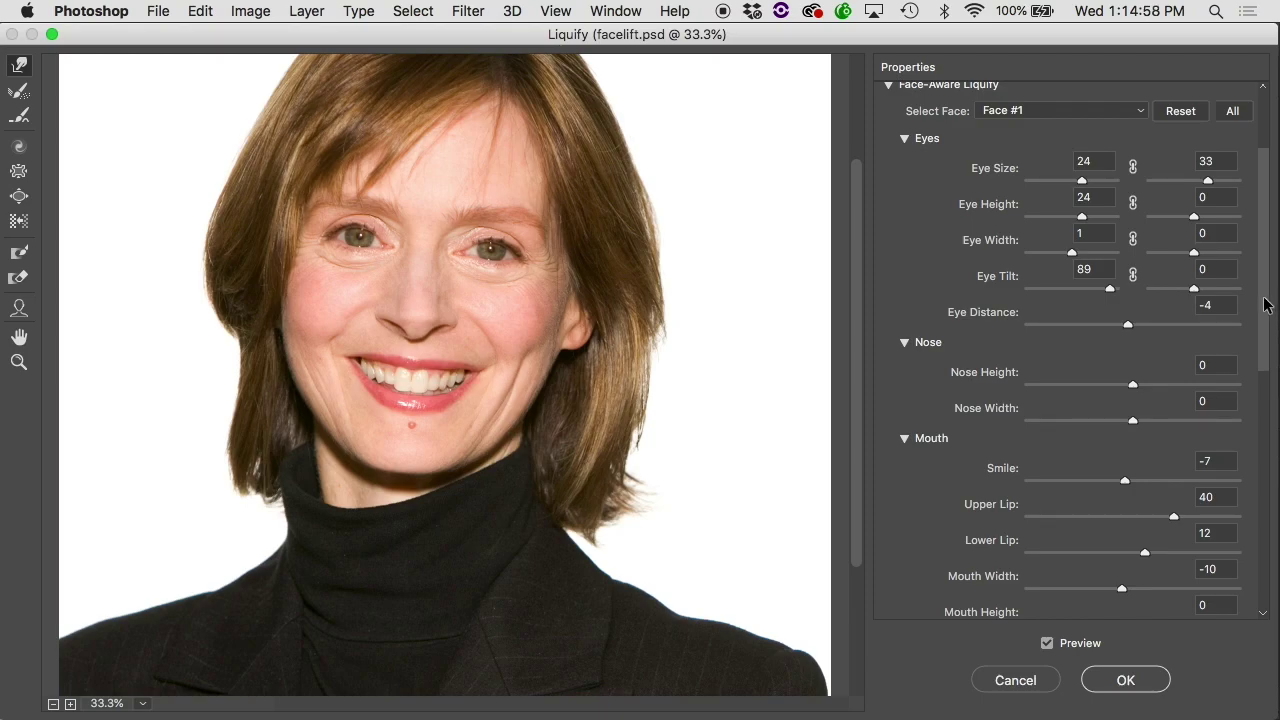
Step: Try showing the backdrop of all layers in Blend mode at opacity 33, and hide it again
drag(1262, 300, 1260, 603)
click(890, 460)
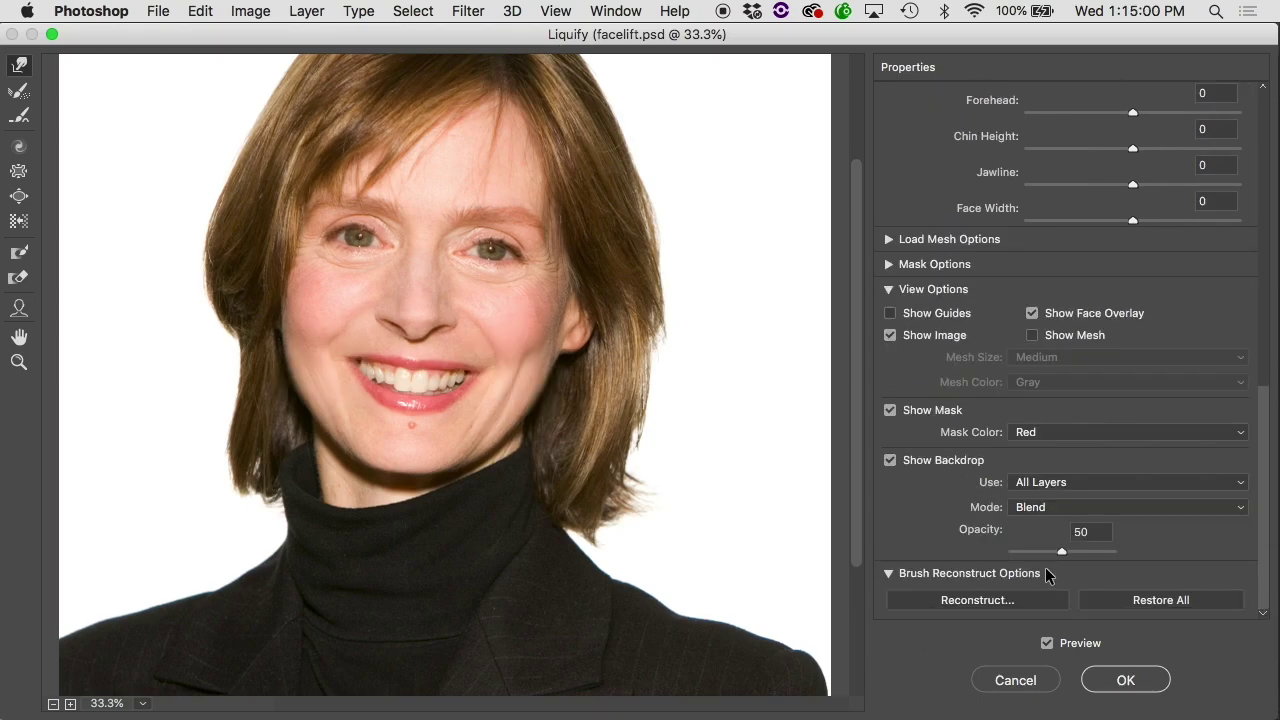
mouse_move(1057, 558)
mouse_down()
mouse_move(1122, 537)
mouse_move(980, 552)
mouse_move(1125, 555)
mouse_move(1039, 554)
mouse_up()
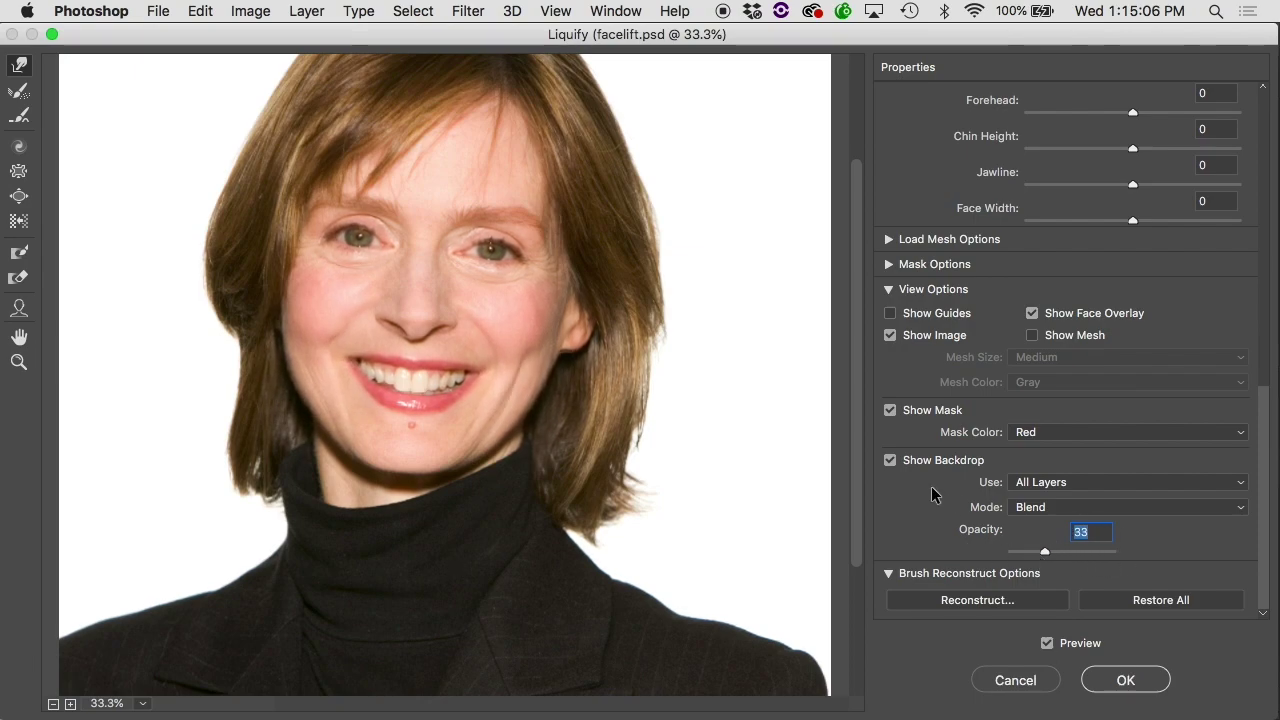
click(889, 460)
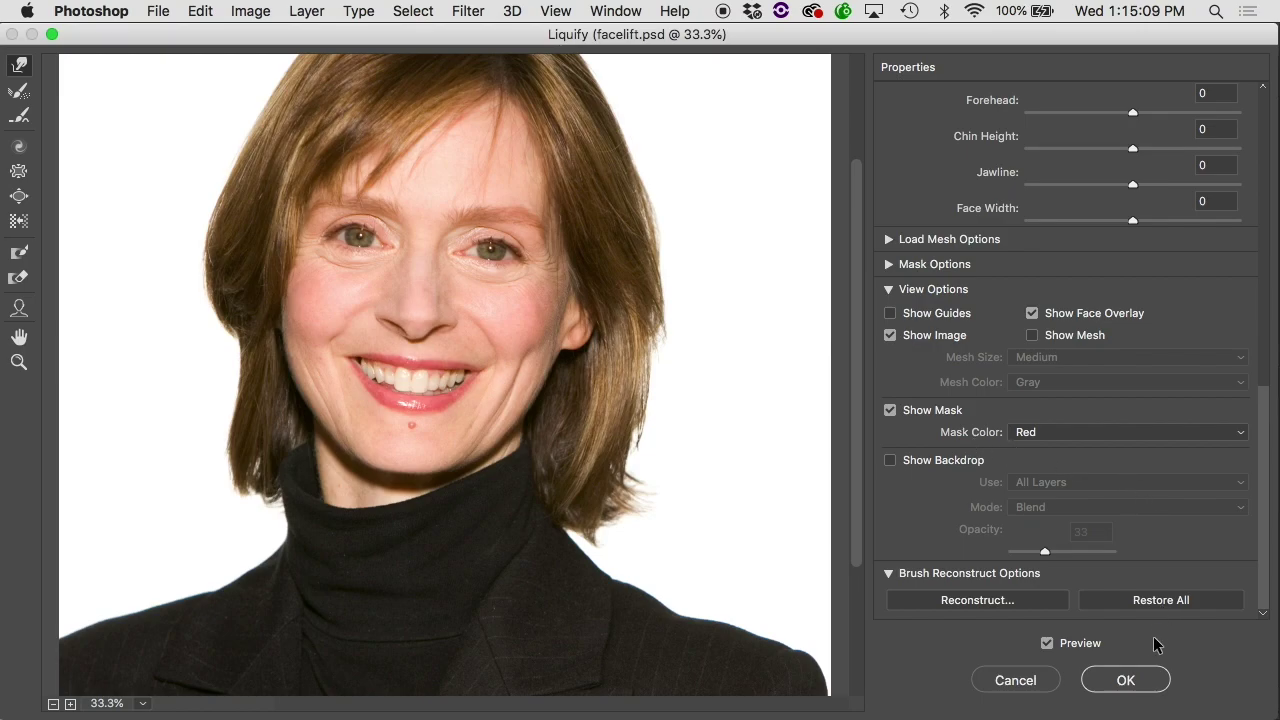
Step: Apply the Liquify changes and compare the portrait before and after by undoing and redoing the filter
click(1128, 690)
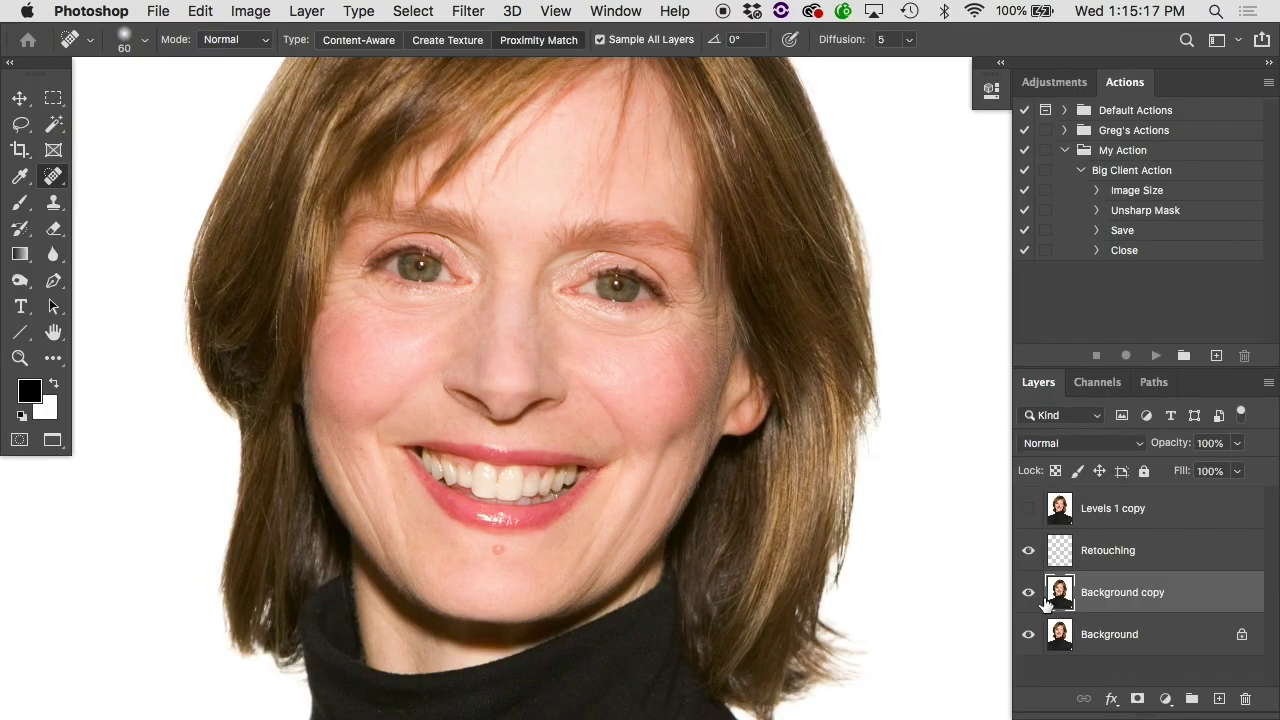
click(1030, 552)
click(1032, 555)
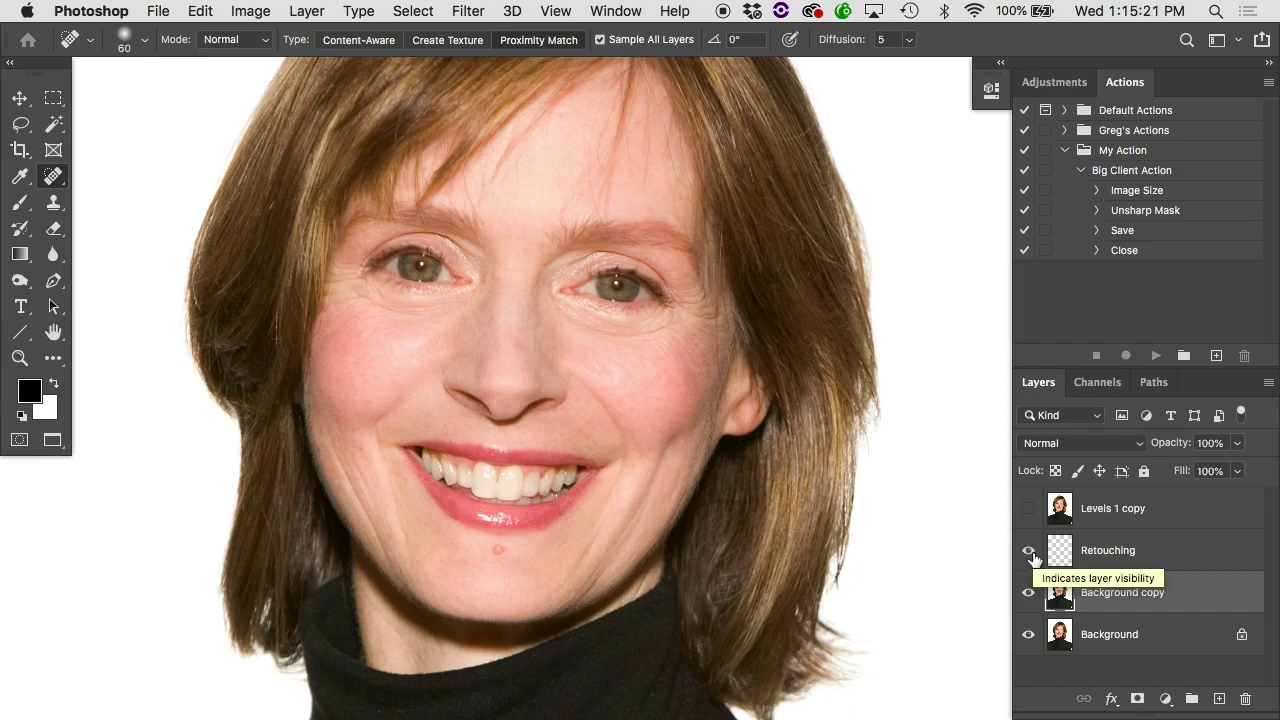
key(super+z)
key(super+shift+z)
key(super+z)
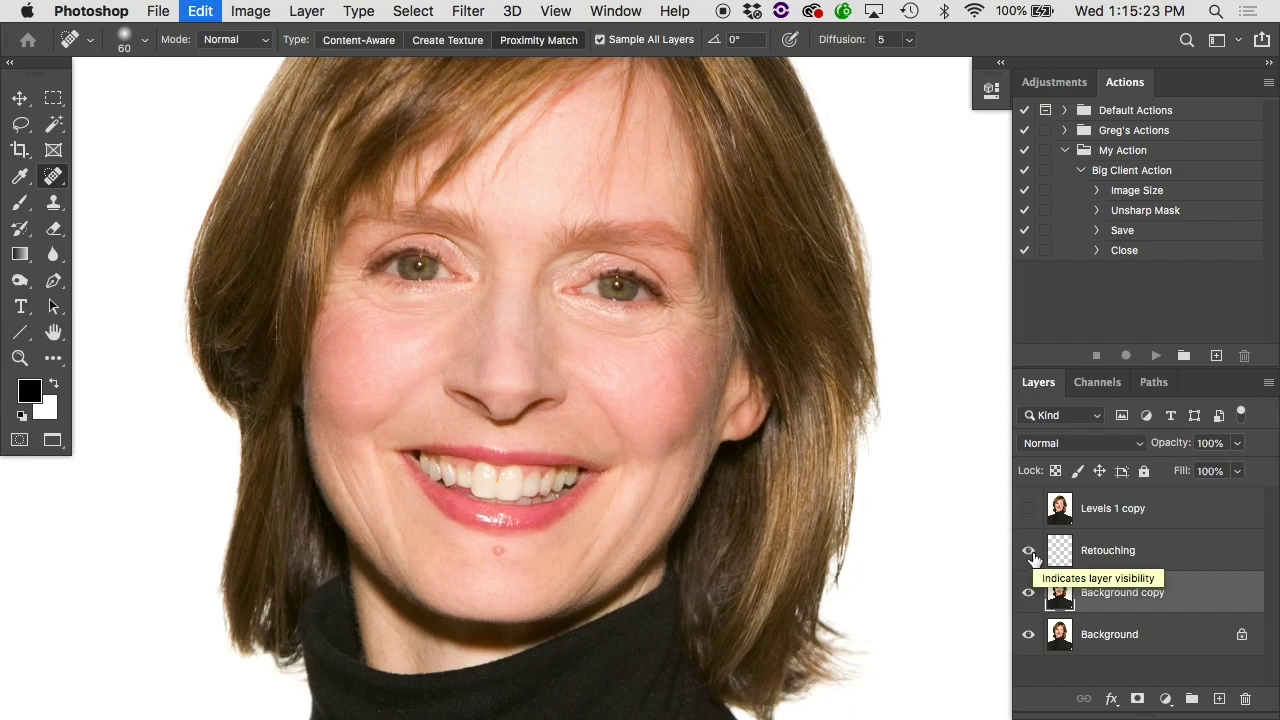
key(super+shift+z)
Step: Select the Retouching layer and look up the Liquify filter without running it
click(1060, 557)
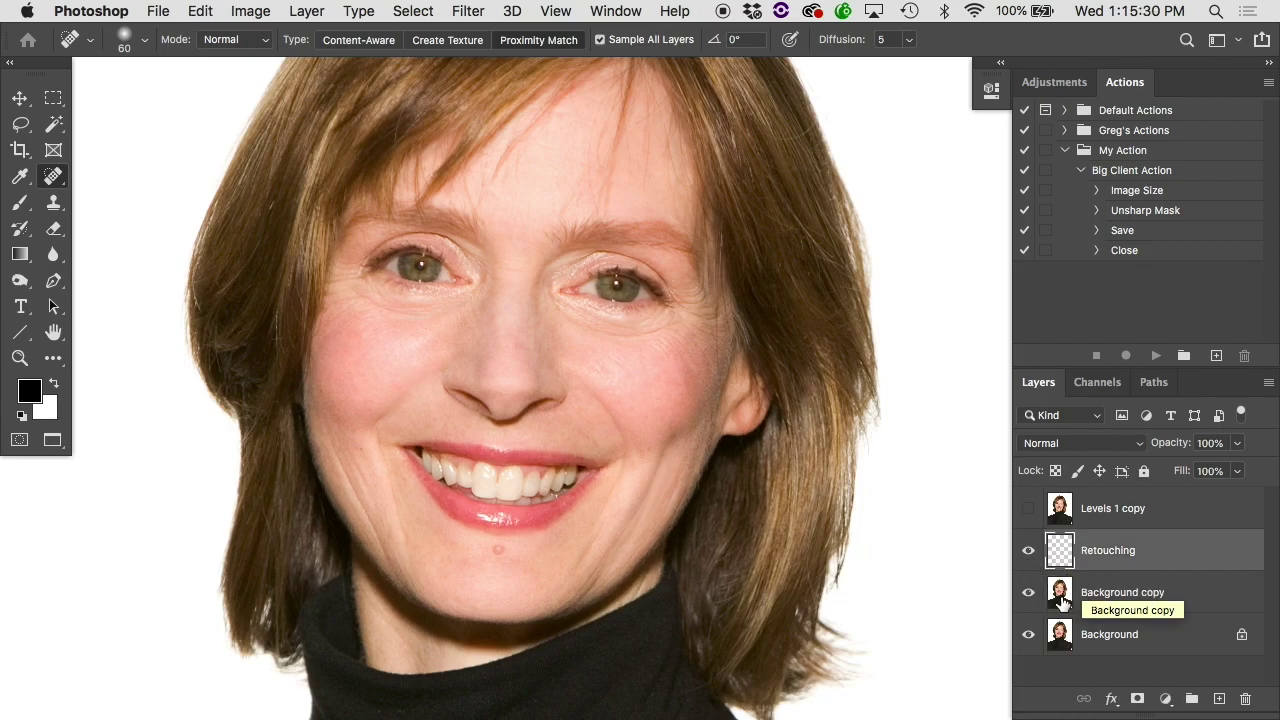
click(478, 8)
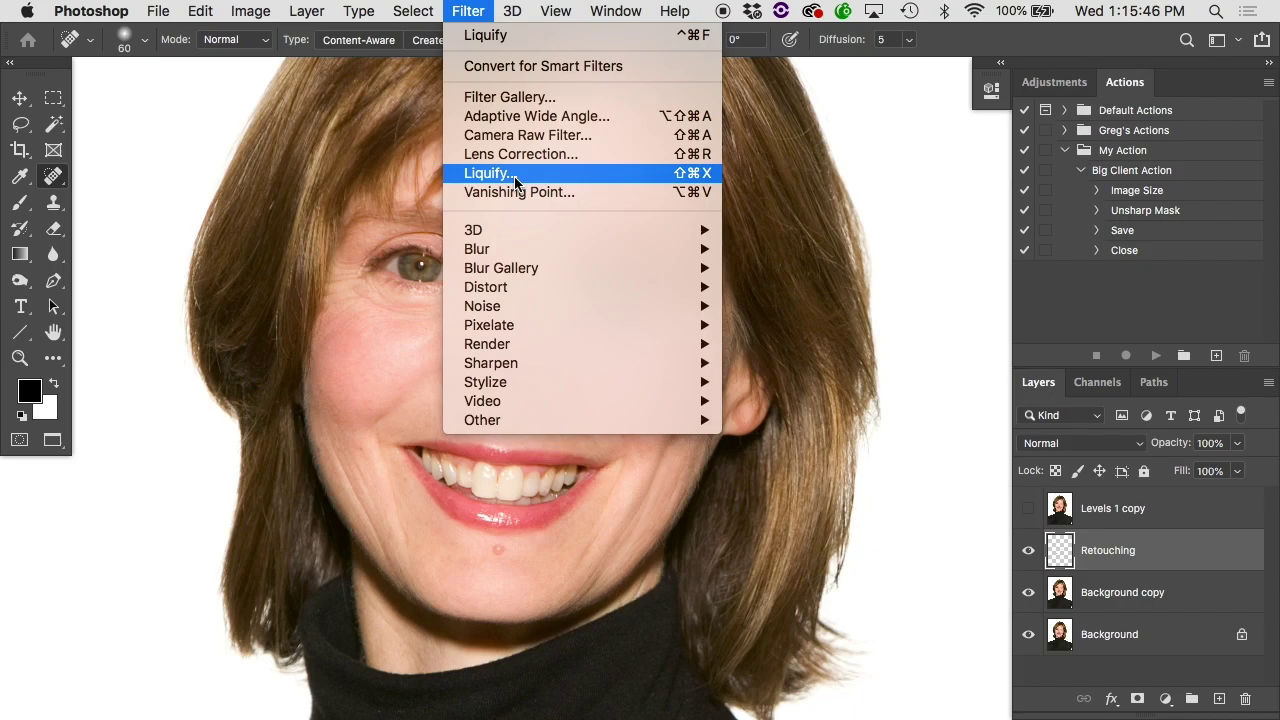
click(475, 18)
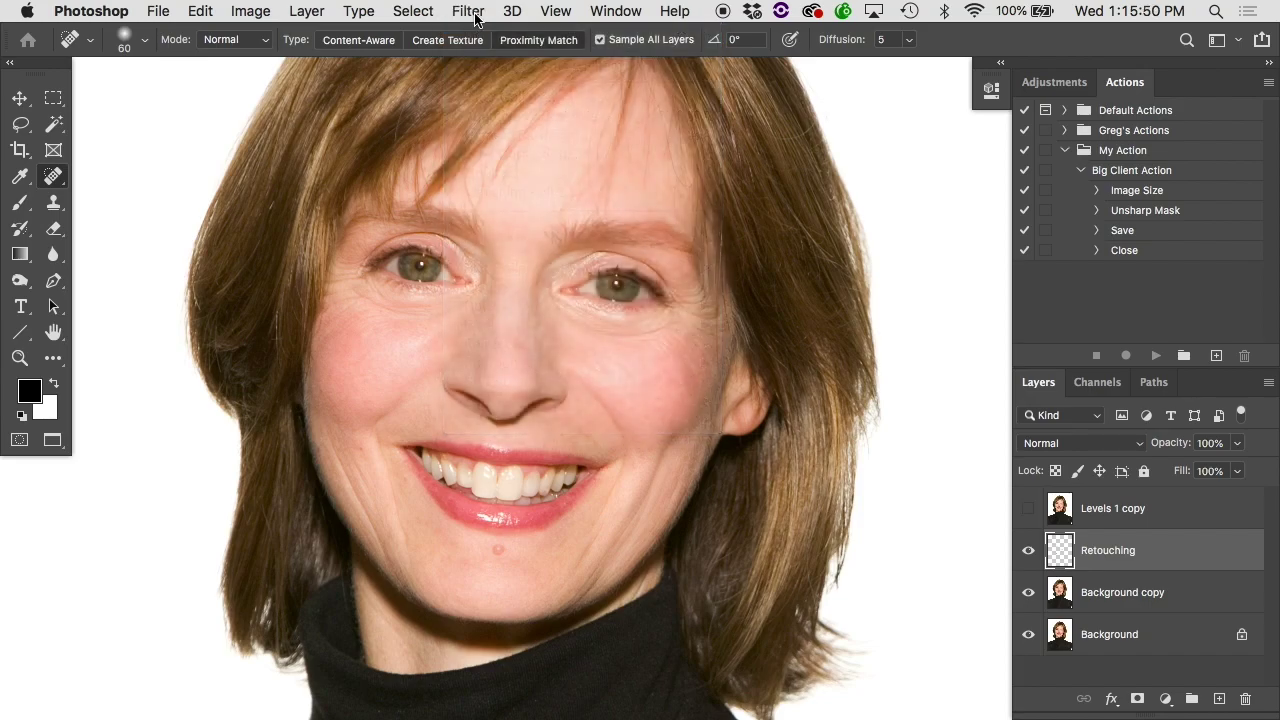
click(476, 17)
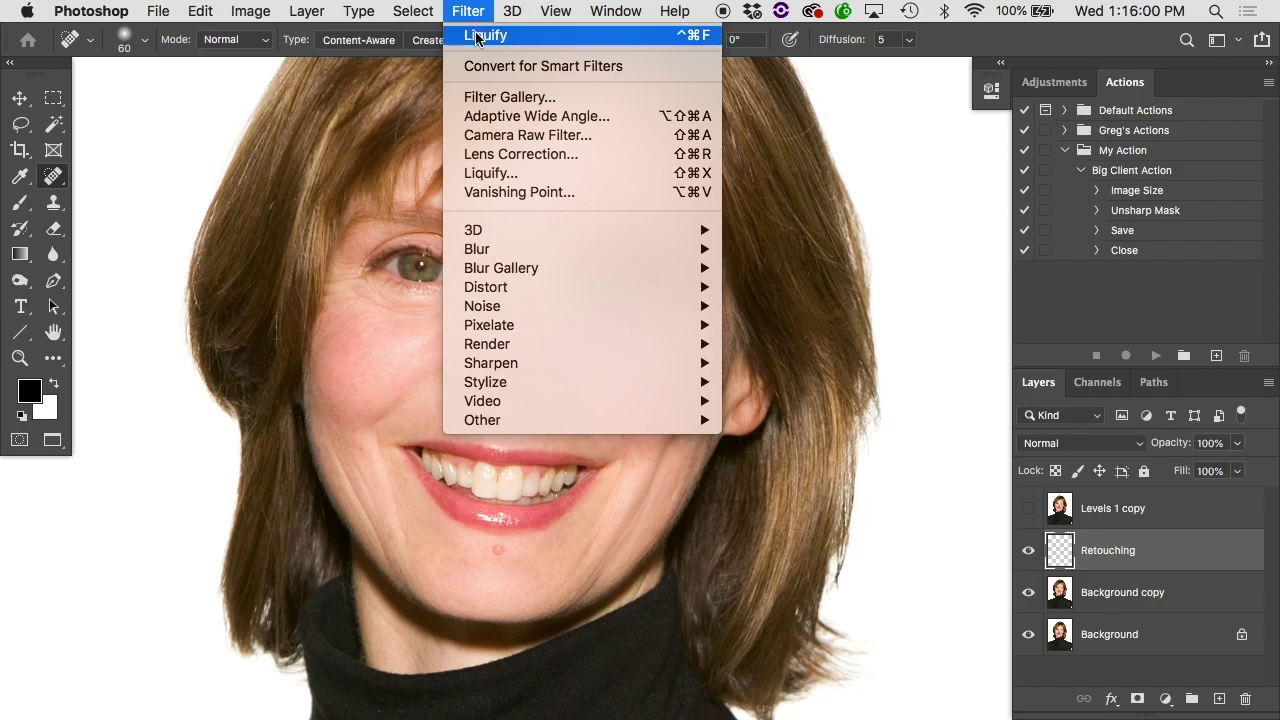
click(476, 37)
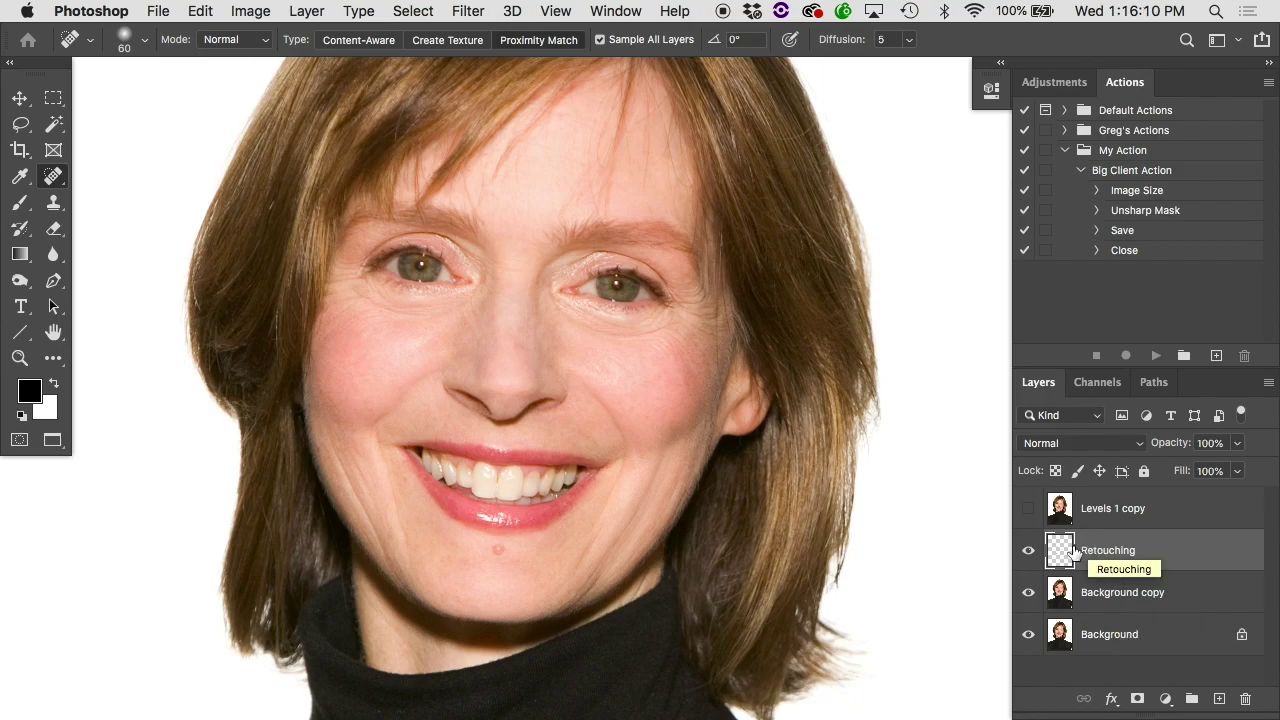
click(450, 9)
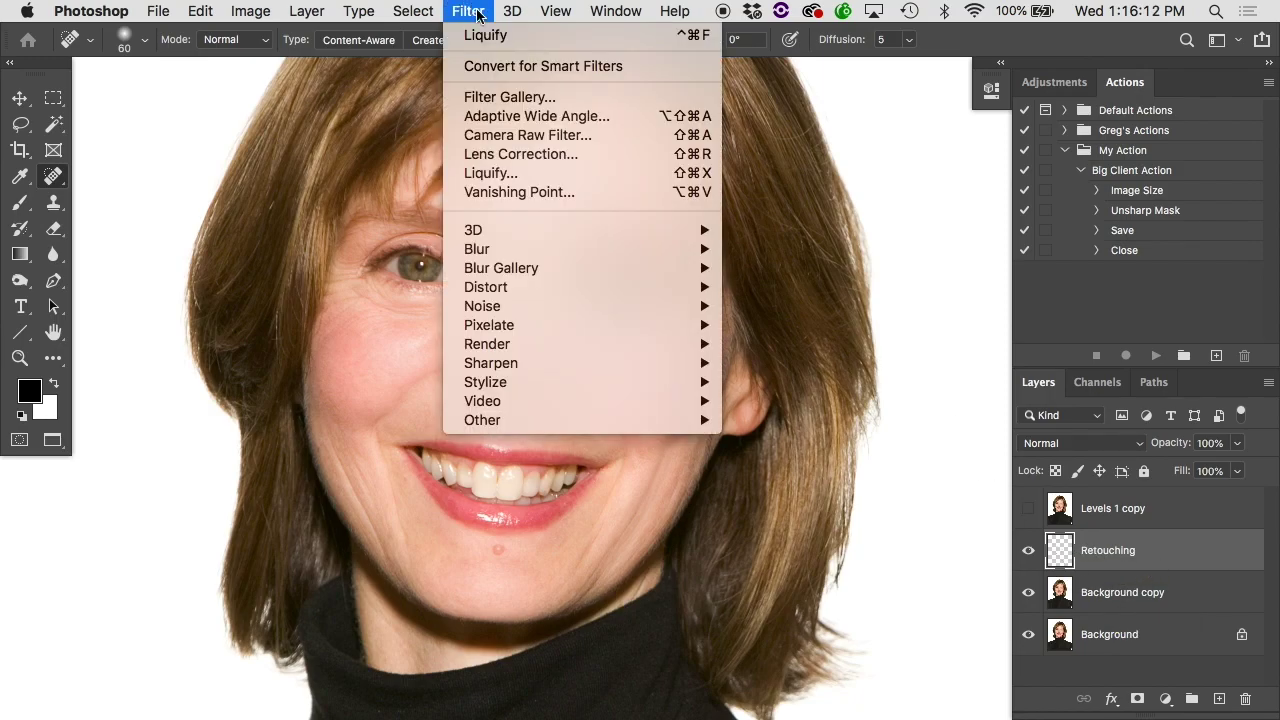
click(475, 8)
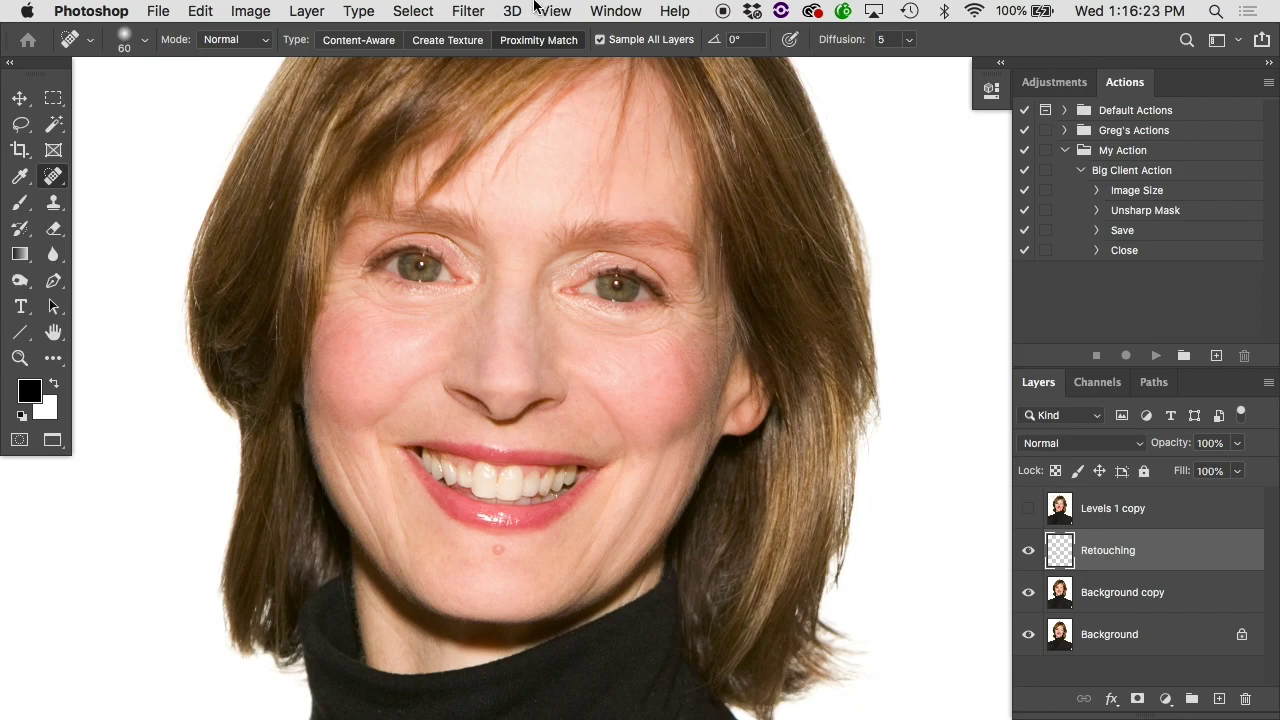
click(469, 8)
click(476, 16)
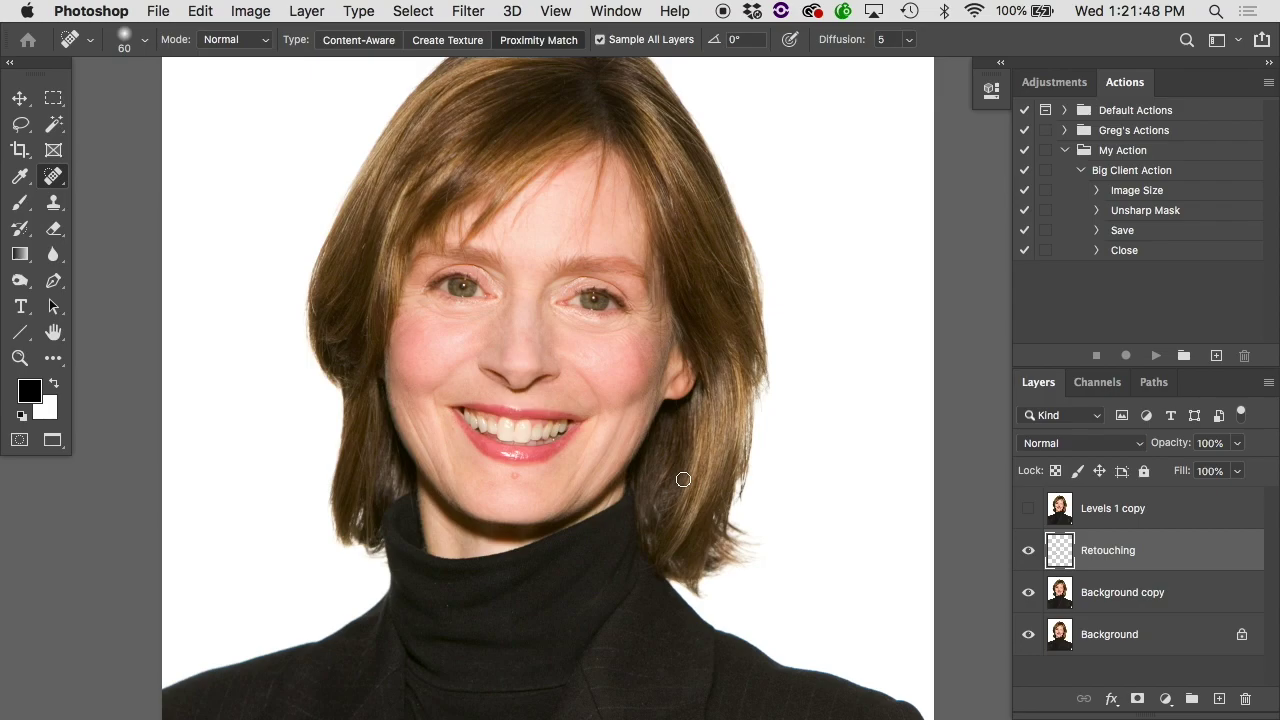
Step: Select the Background copy layer and open the Liquify filter on it
click(1090, 593)
click(550, 9)
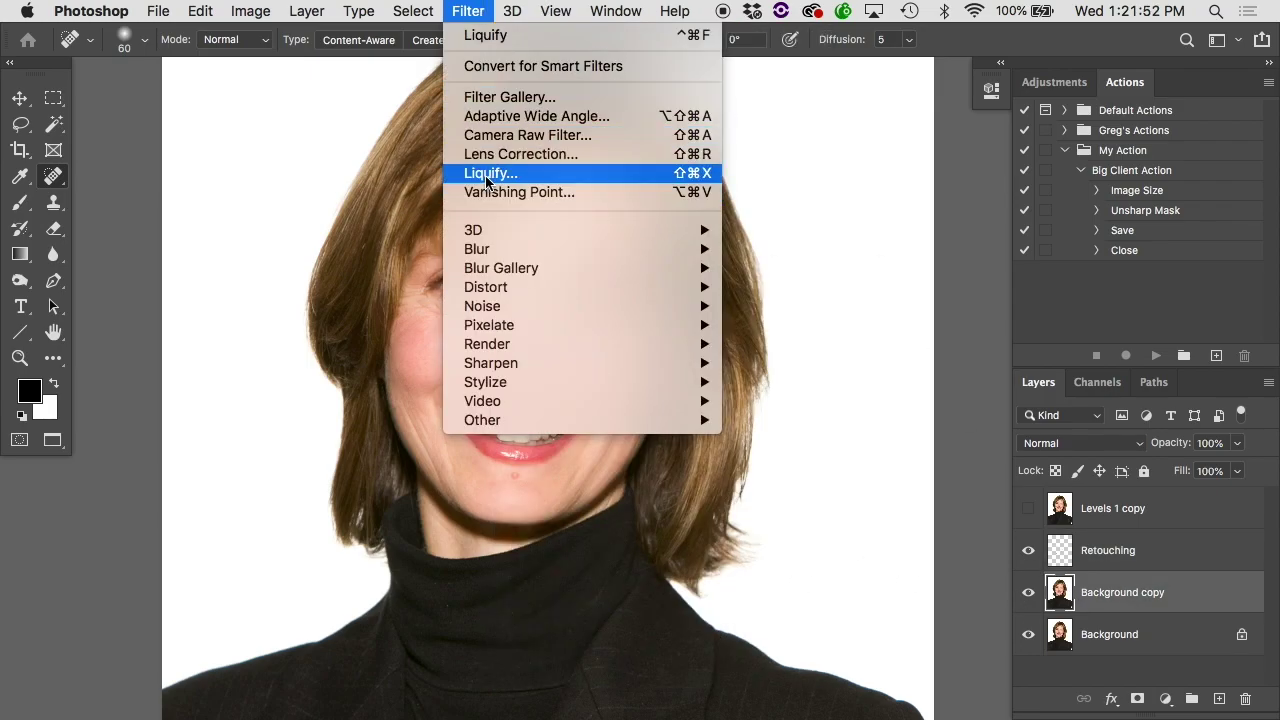
click(490, 174)
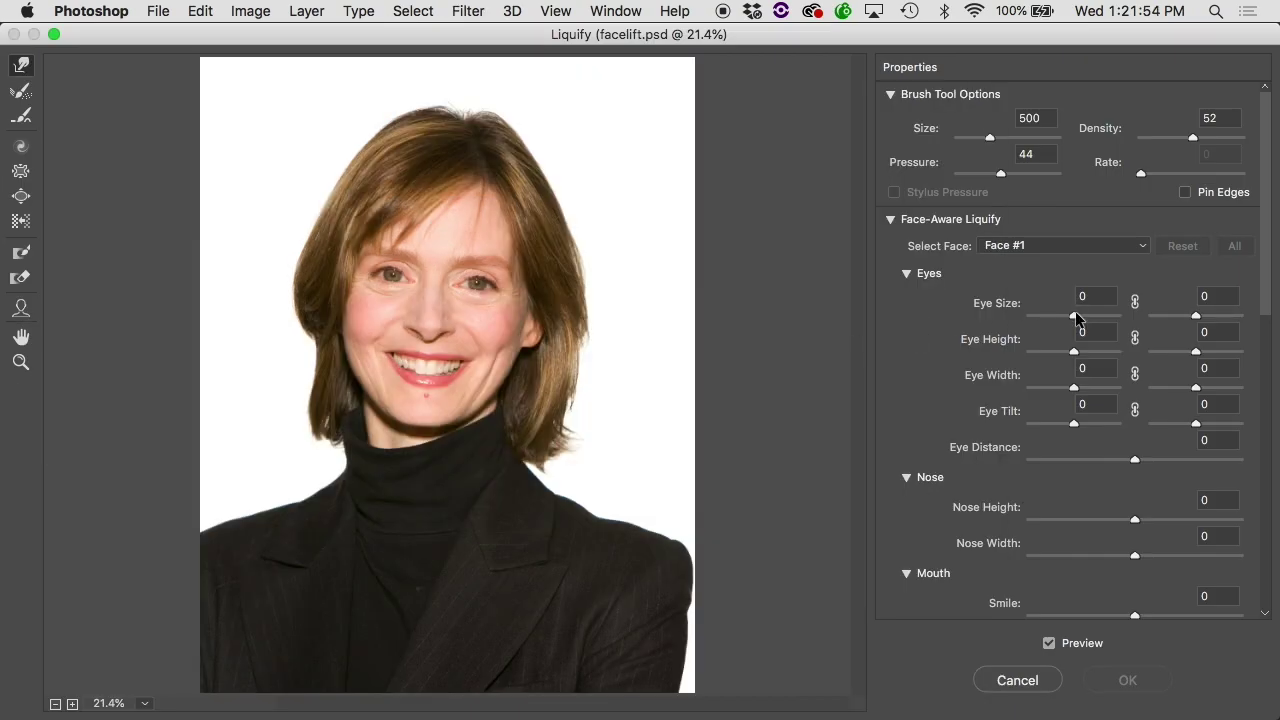
Step: Try Face-Aware values of 100 for left Eye Size, -100 for right Eye Height, 66 for Eye Distance and -100 for Nose Height
drag(1091, 317, 1117, 316)
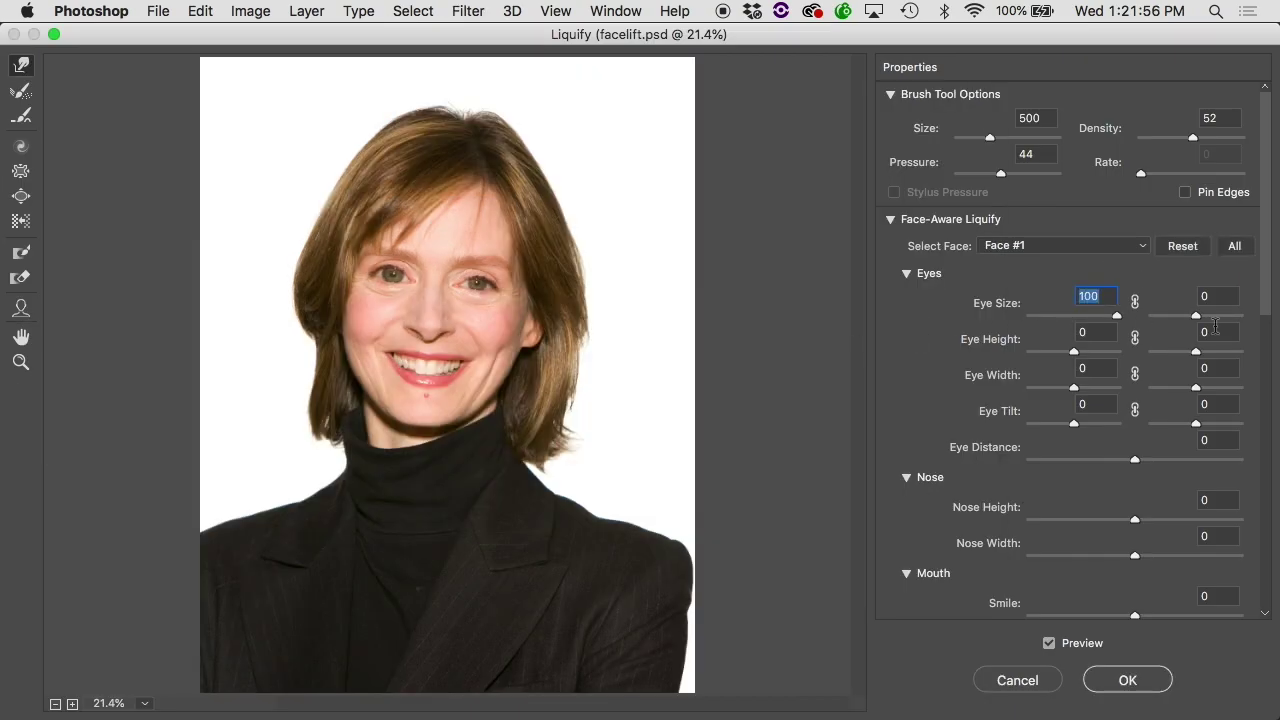
drag(1196, 351, 1150, 352)
drag(1134, 459, 1203, 459)
drag(1134, 519, 1013, 527)
Step: Try a Face Width of 100 and a Jawline of -89 in the Face Shape settings
scroll(1013, 527, down, 10)
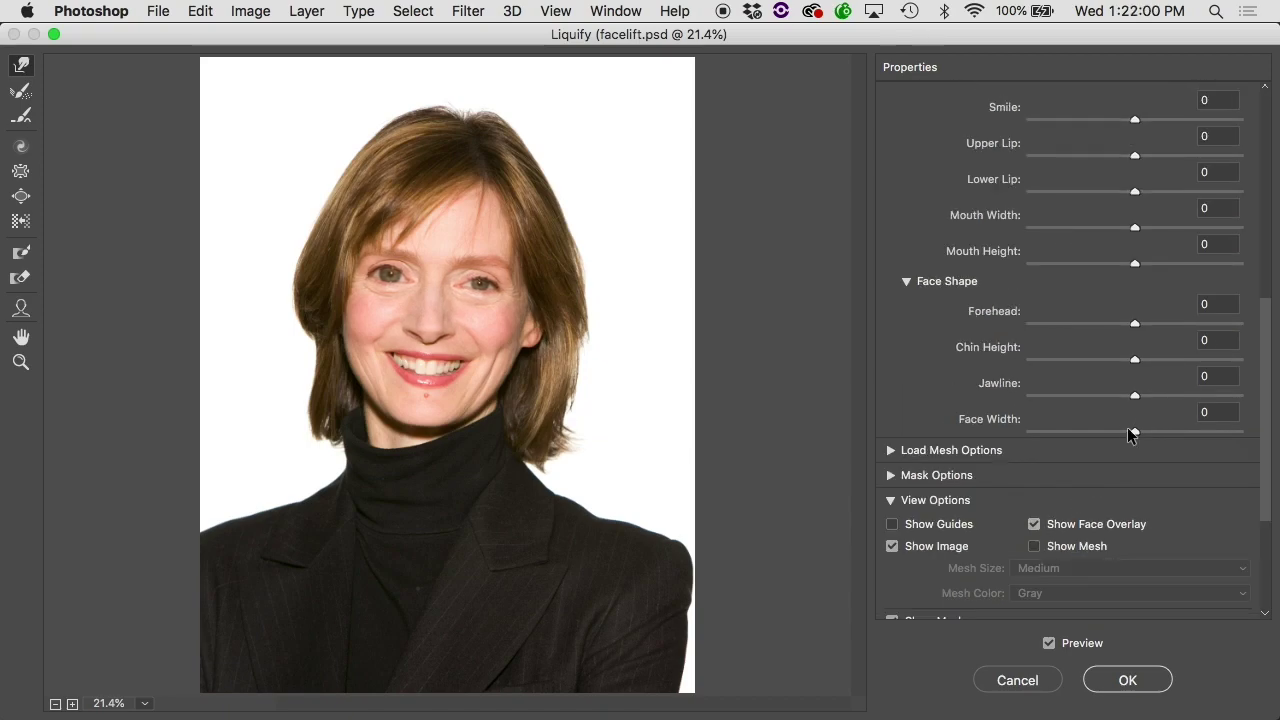
drag(1131, 432, 1240, 431)
drag(1134, 395, 1050, 398)
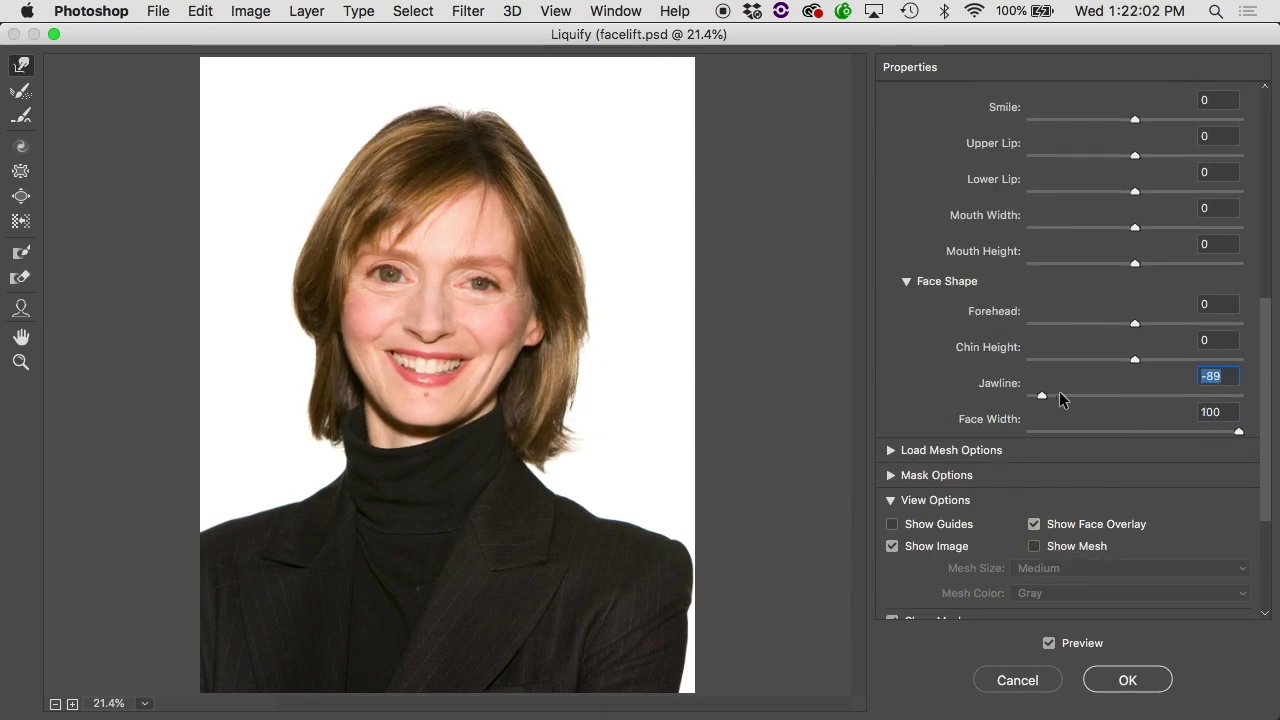
Step: Show the distortion mesh over the portrait to inspect how the face has been warped
scroll(1119, 490, down, 5)
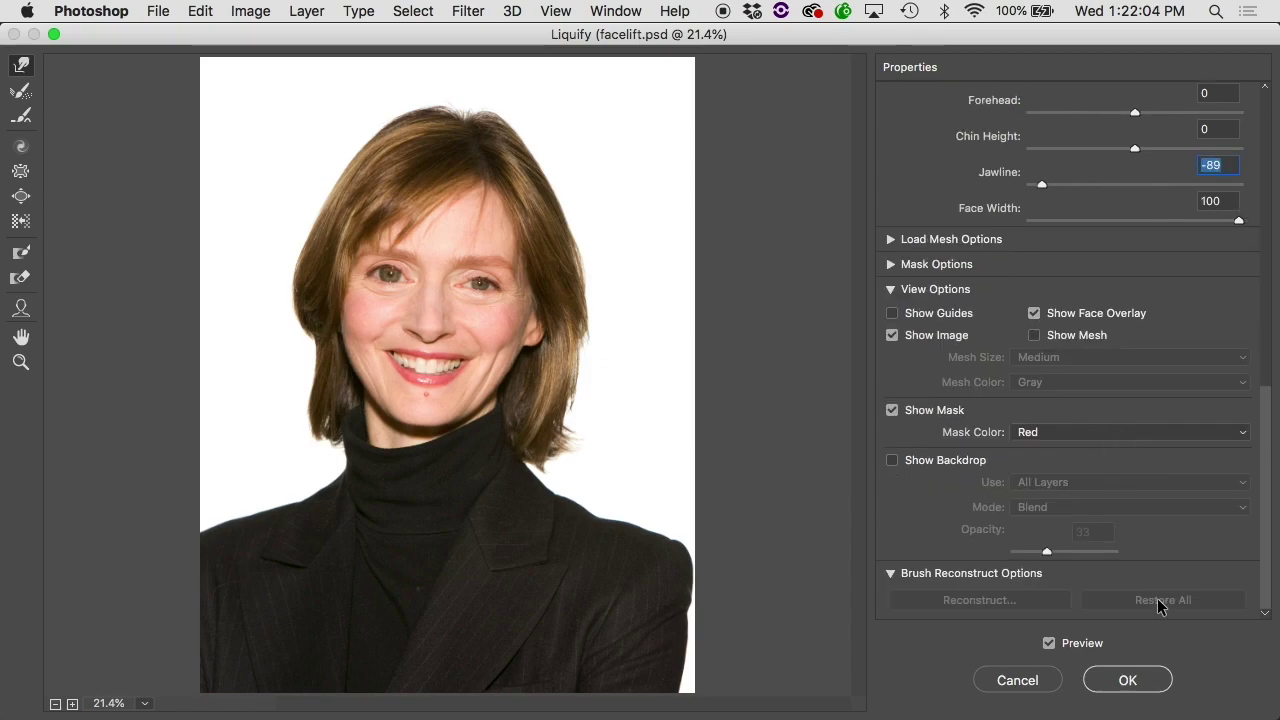
click(1035, 336)
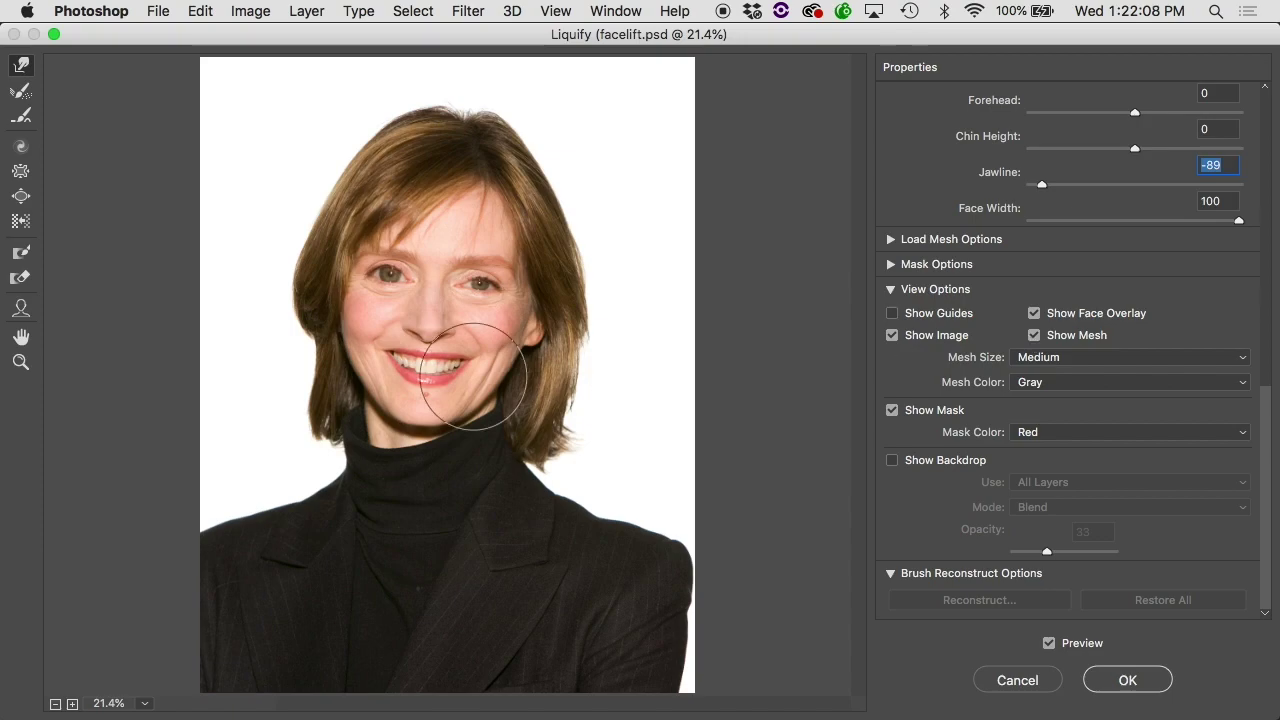
alt+scroll(472, 378, up, 2)
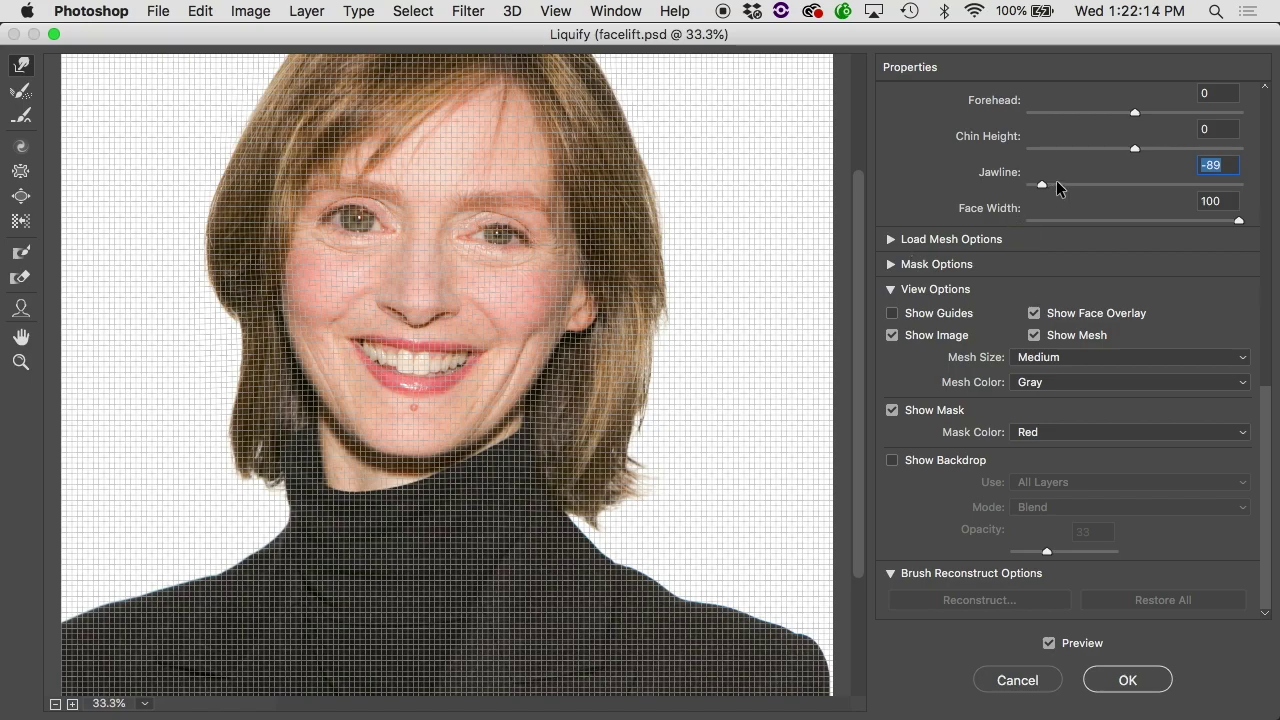
Step: Try warping the hair beside the face inward with the Forward Warp tool, and restore all brush changes
click(20, 65)
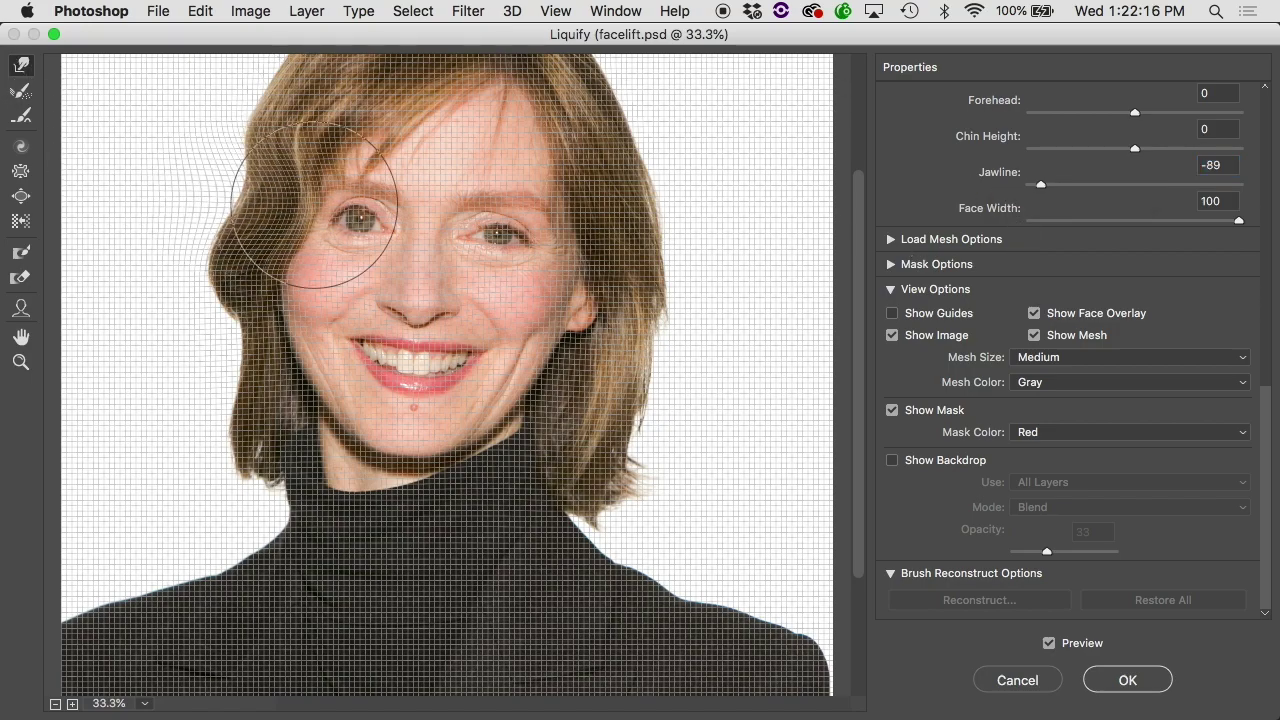
drag(320, 223, 386, 286)
click(1188, 599)
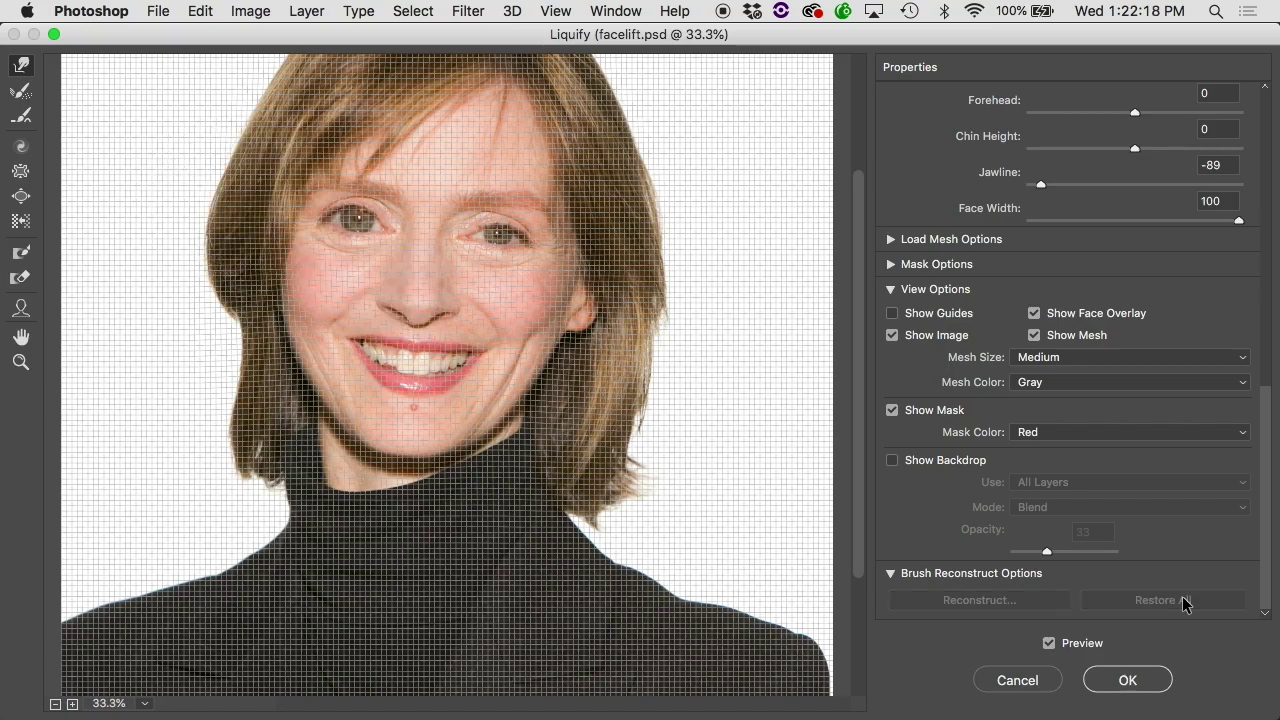
Step: Reset all Face-Aware Liquify settings for Face #1
drag(1262, 430, 1272, 195)
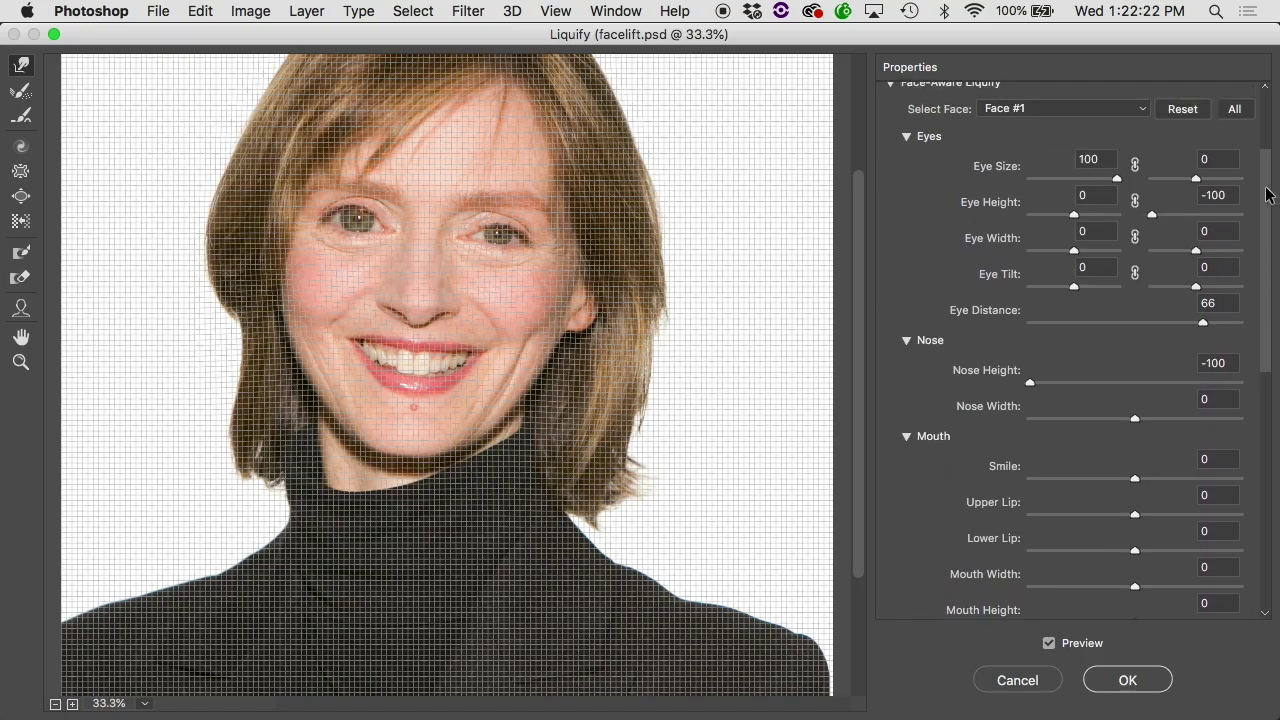
click(1187, 109)
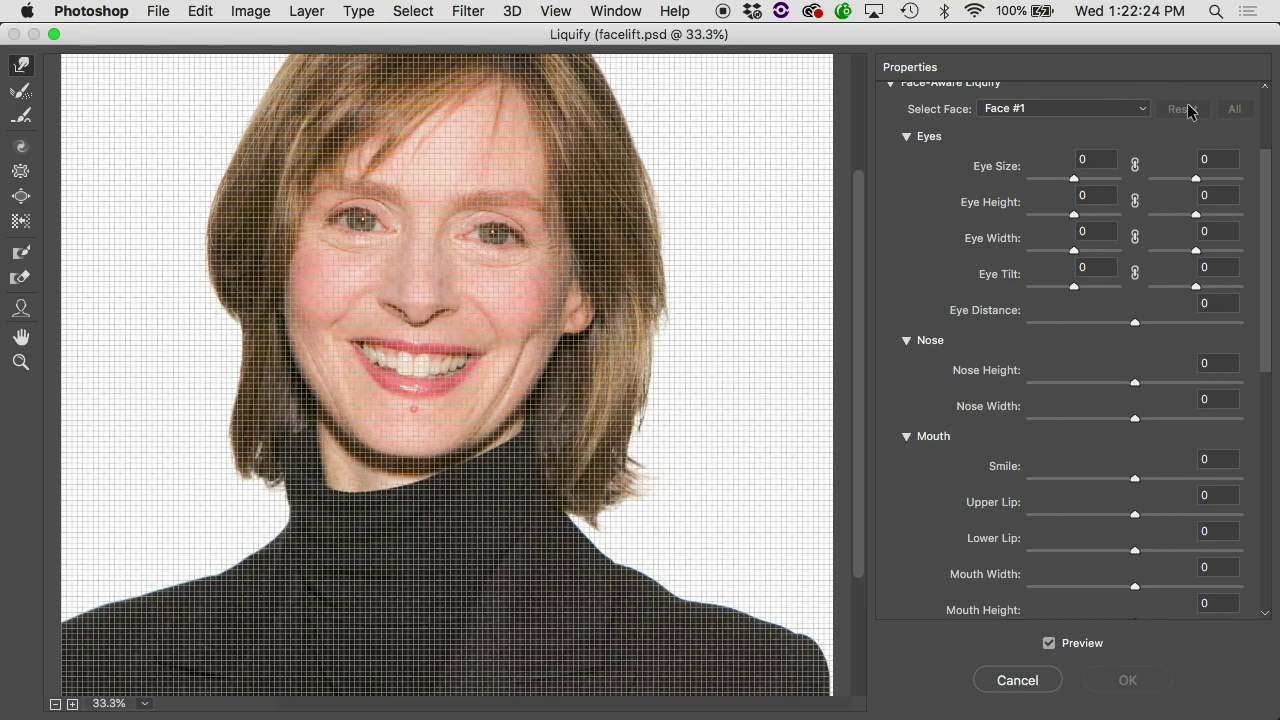